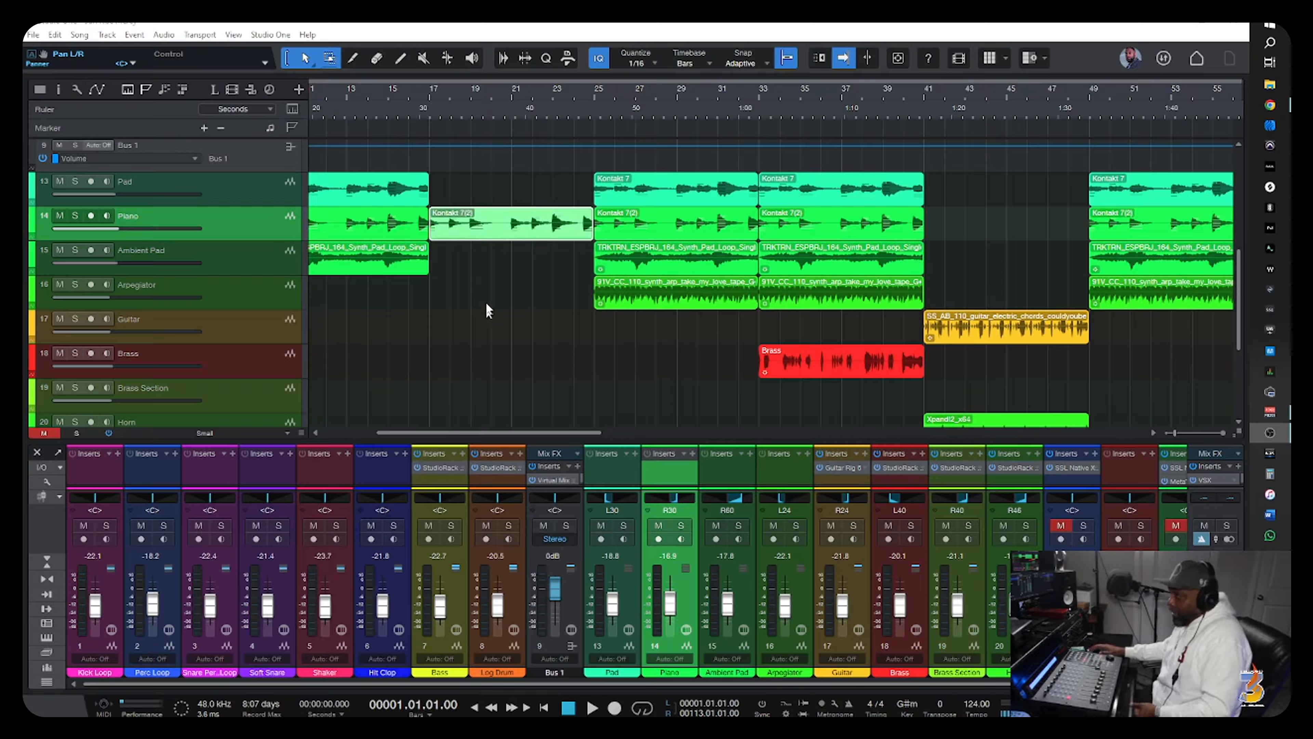
# Open the Export Stems settings, examine the full list of source channels, and close them without exporting.
pyautogui.click(523, 314)
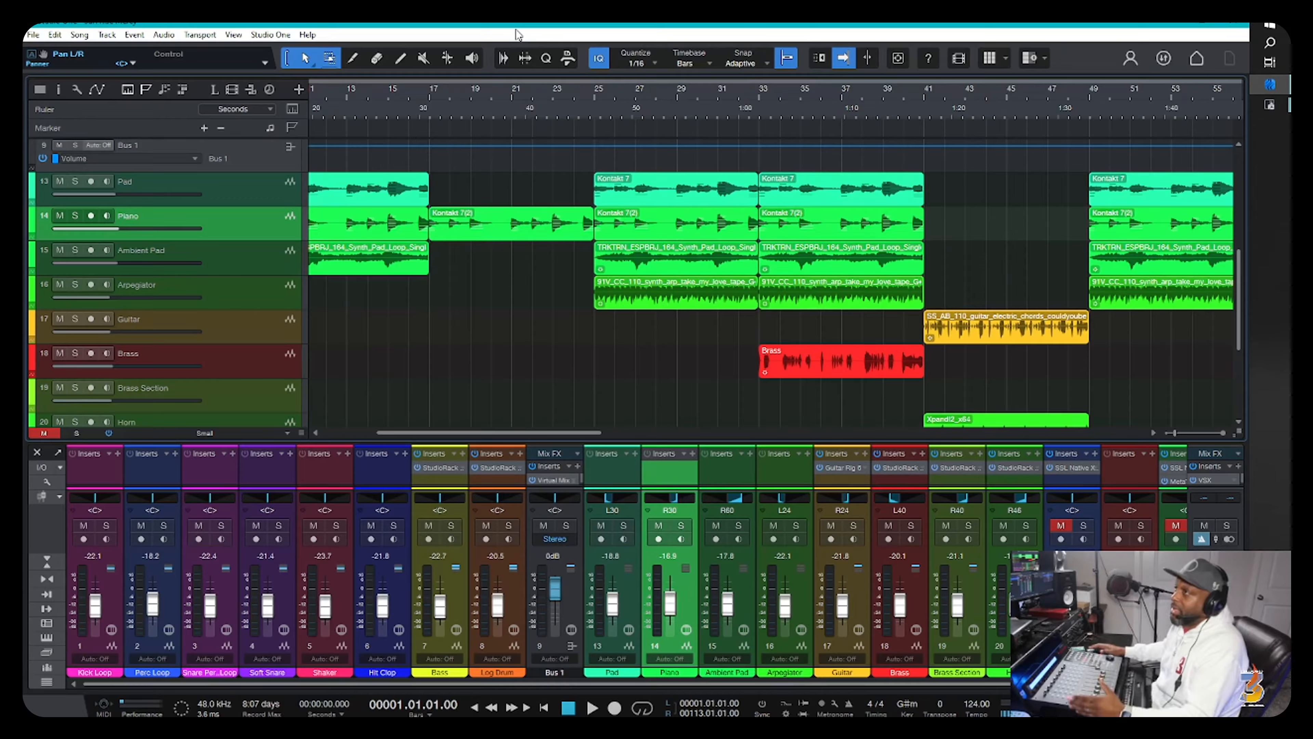
pyautogui.click(79, 35)
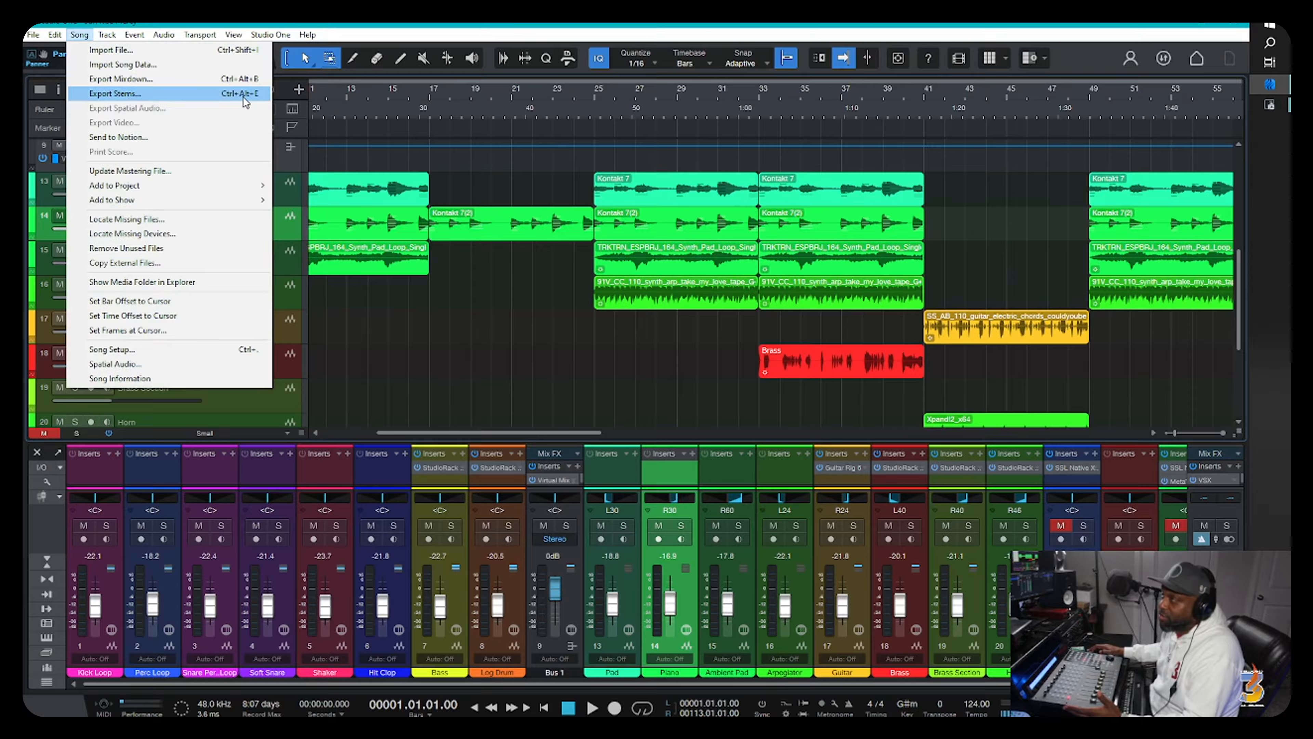
pyautogui.click(102, 97)
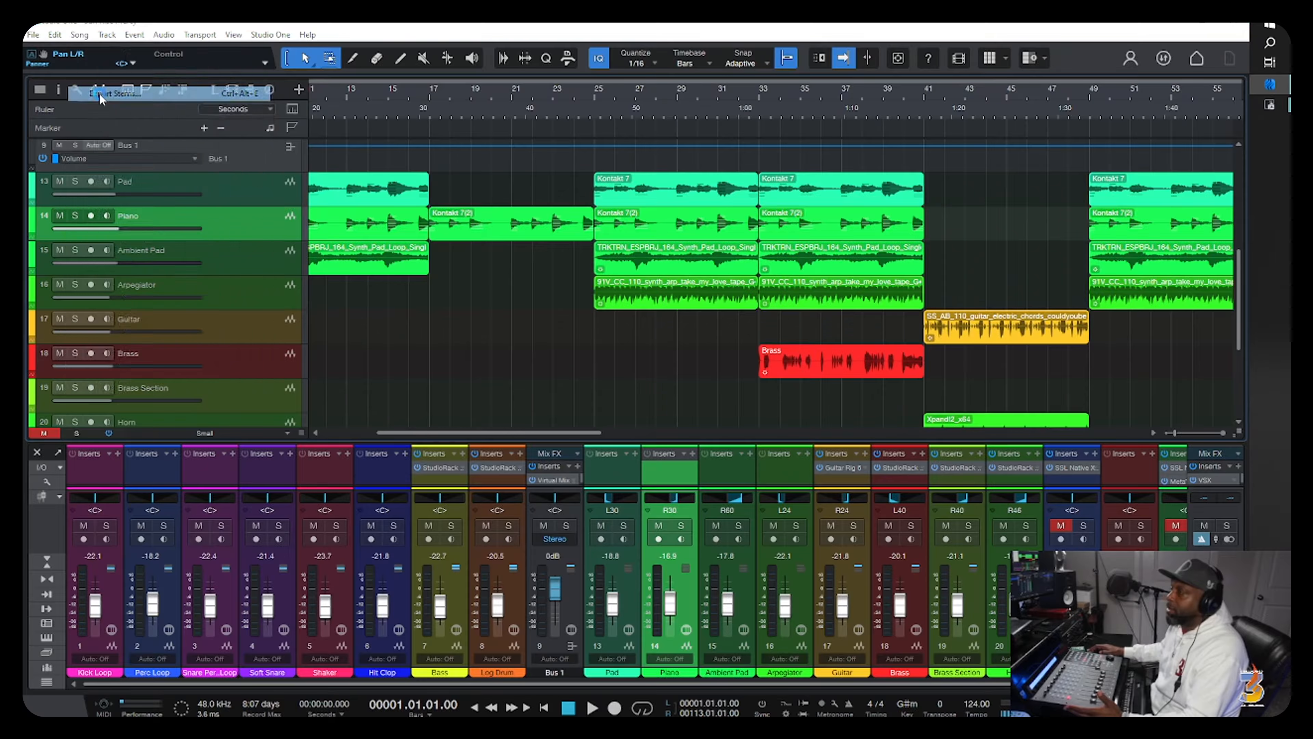
pyautogui.moveTo(360, 88); pyautogui.dragTo(335, 98)
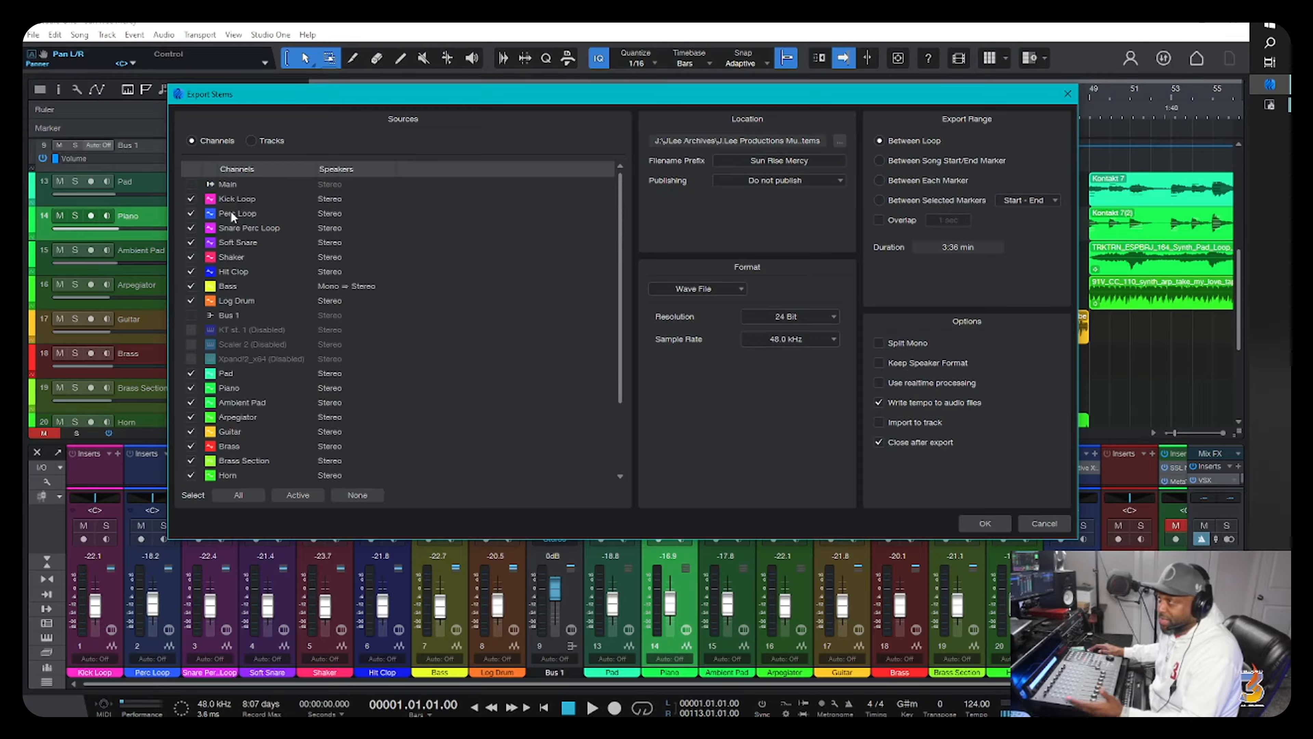
pyautogui.scroll(-2, 231, 213)
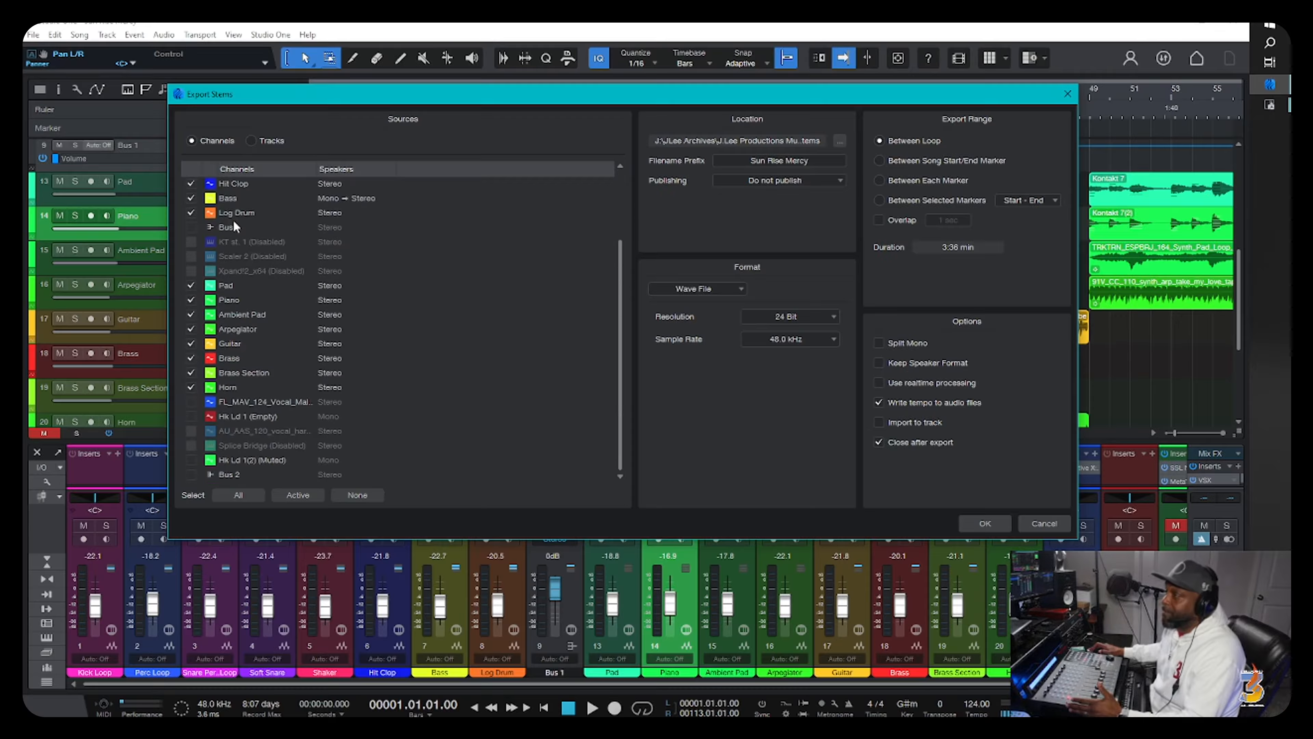
pyautogui.scroll(2, 232, 225)
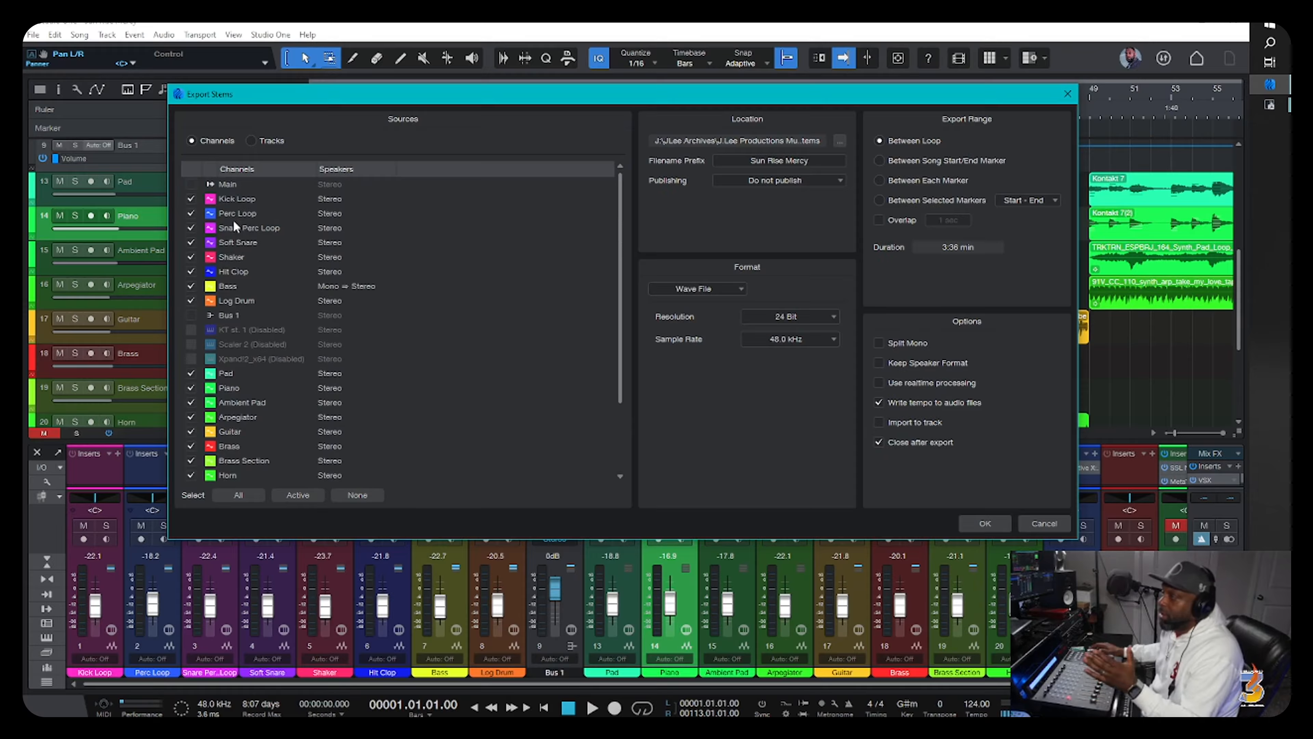
pyautogui.scroll(-2, 232, 219)
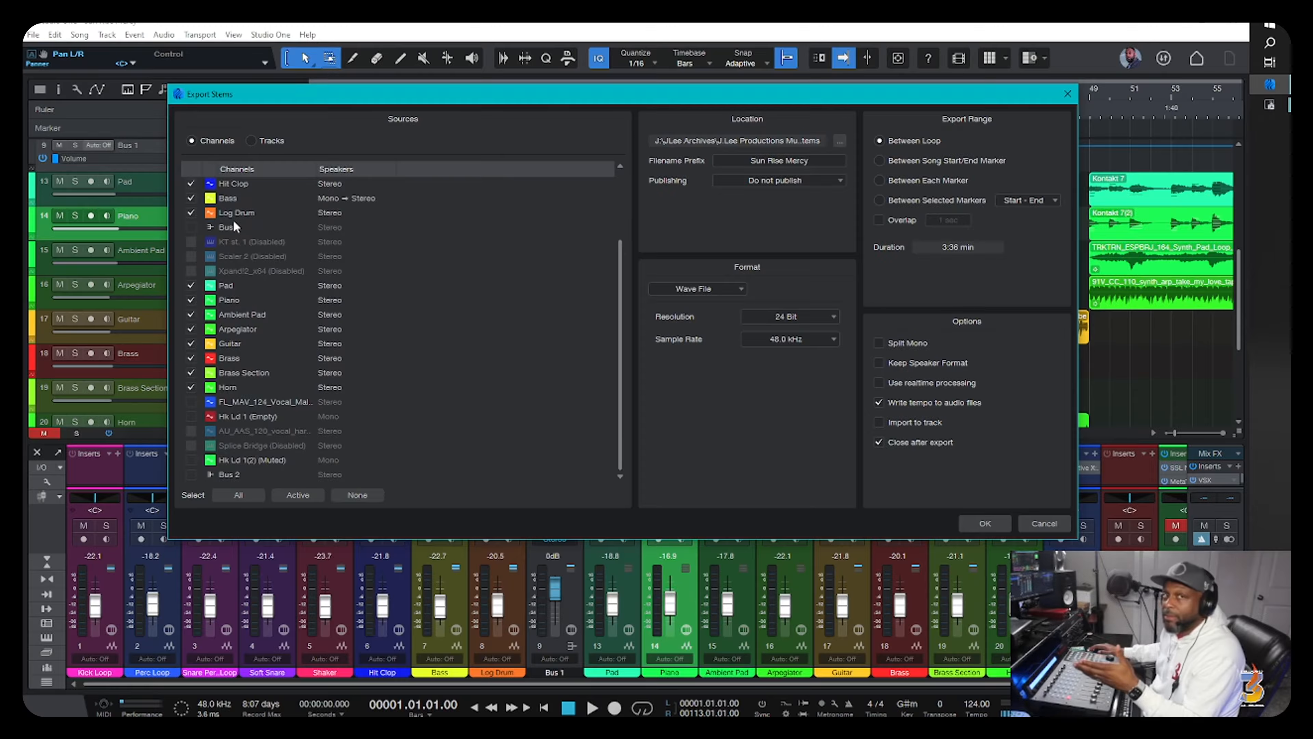
pyautogui.scroll(2, 226, 256)
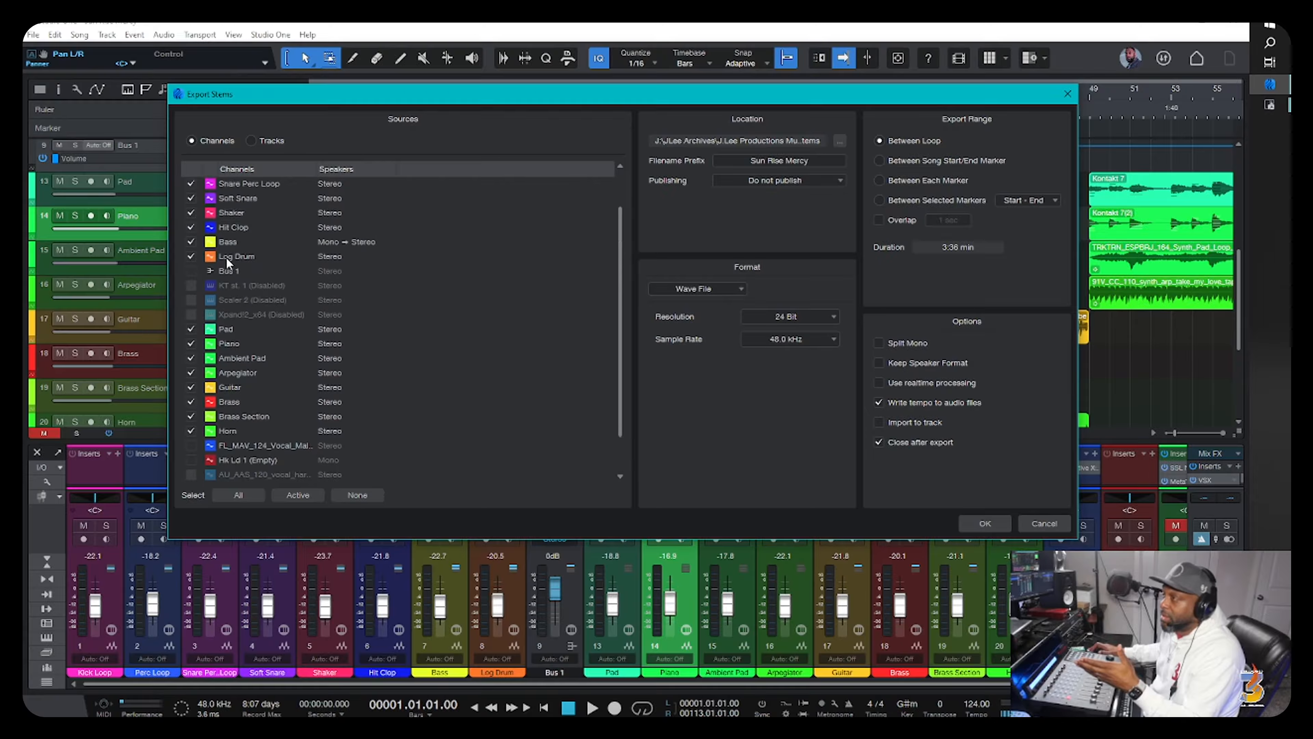
pyautogui.scroll(-2, 231, 204)
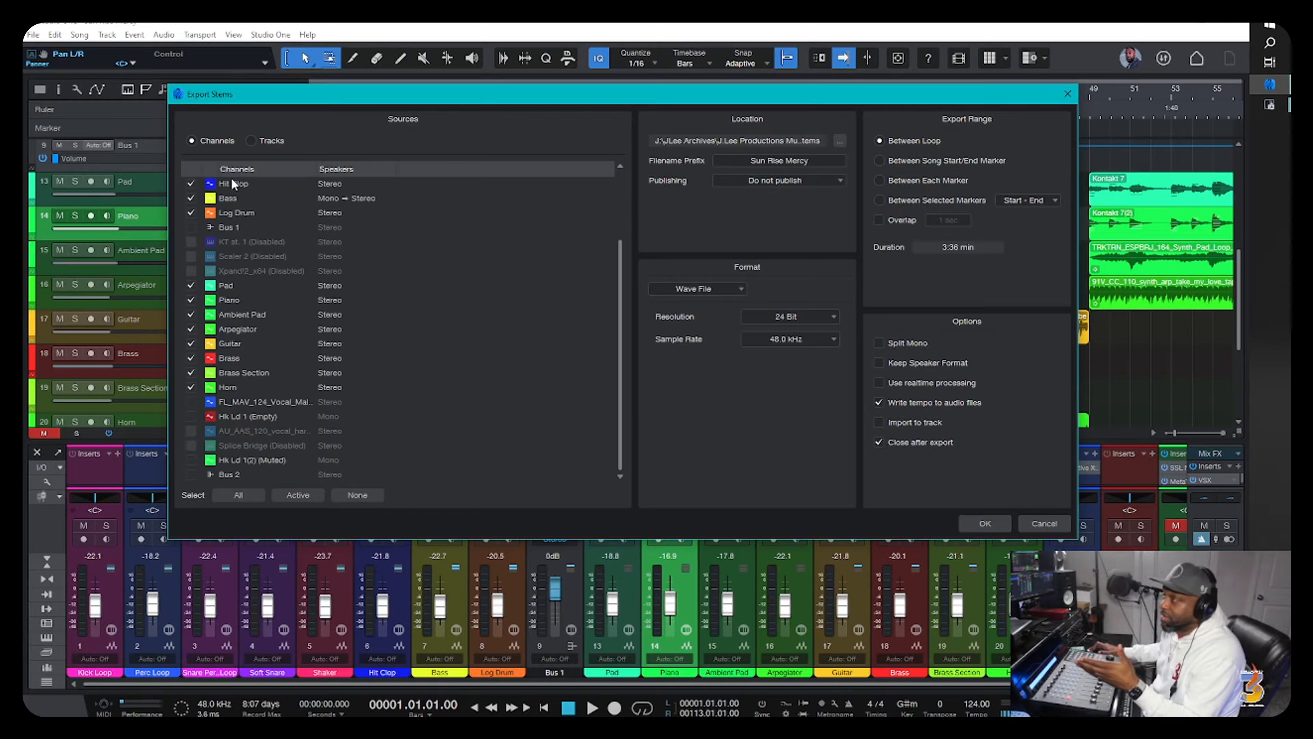
pyautogui.scroll(2, 230, 178)
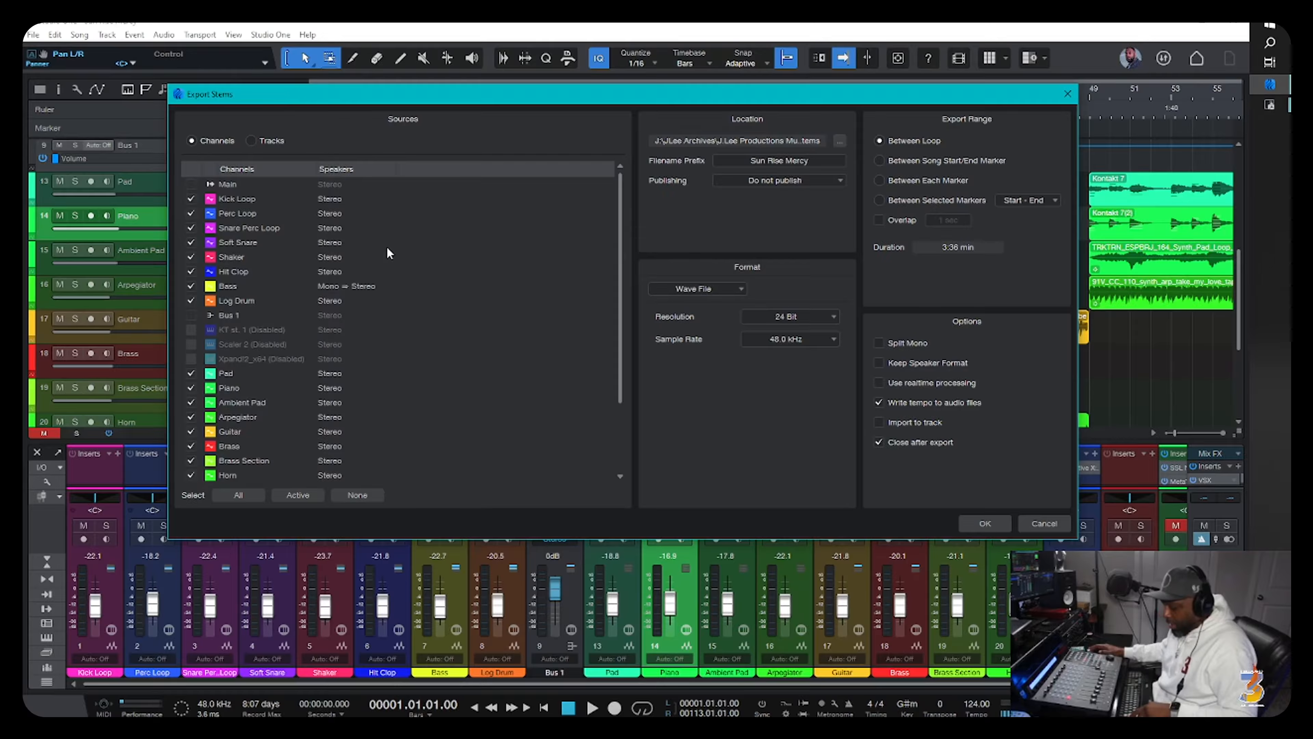
pyautogui.press('Escape')
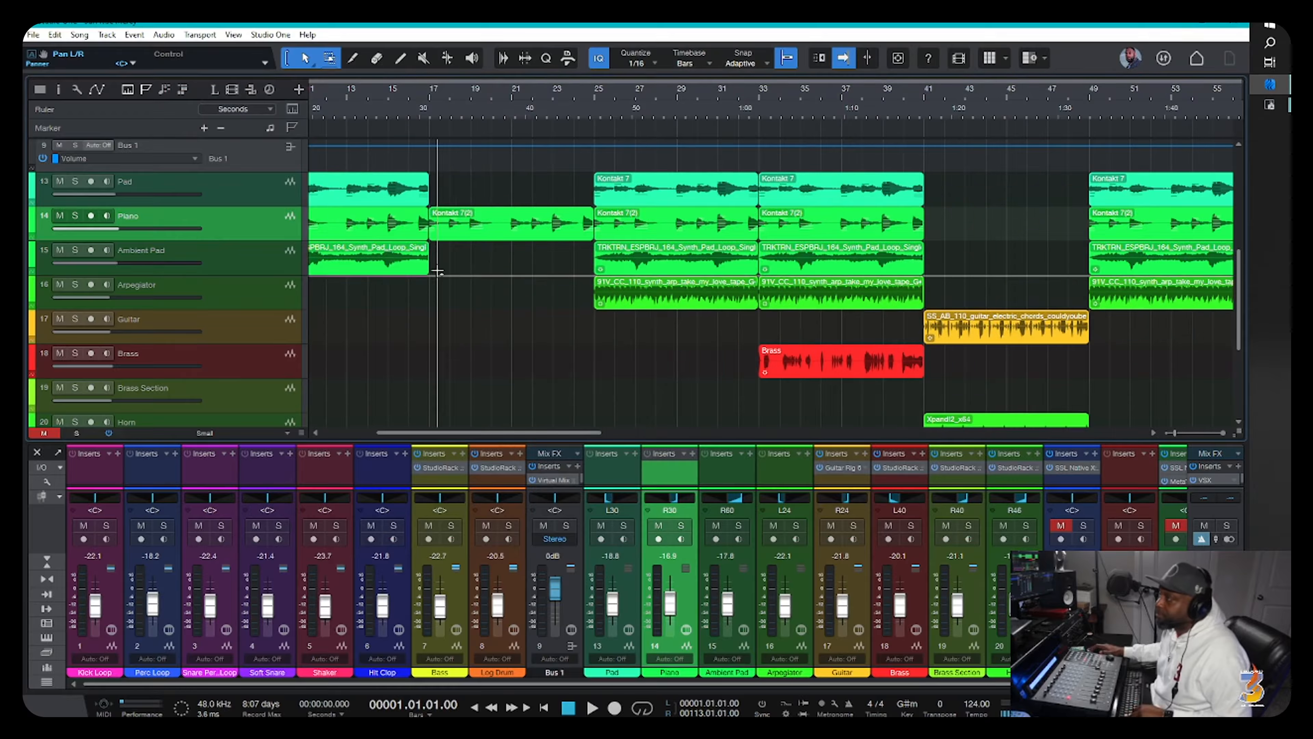
# Show the whole song arrangement and select the Hit Clop channel.
pyautogui.scroll(-4, 437, 271)
pyautogui.scroll(1, 437, 270)
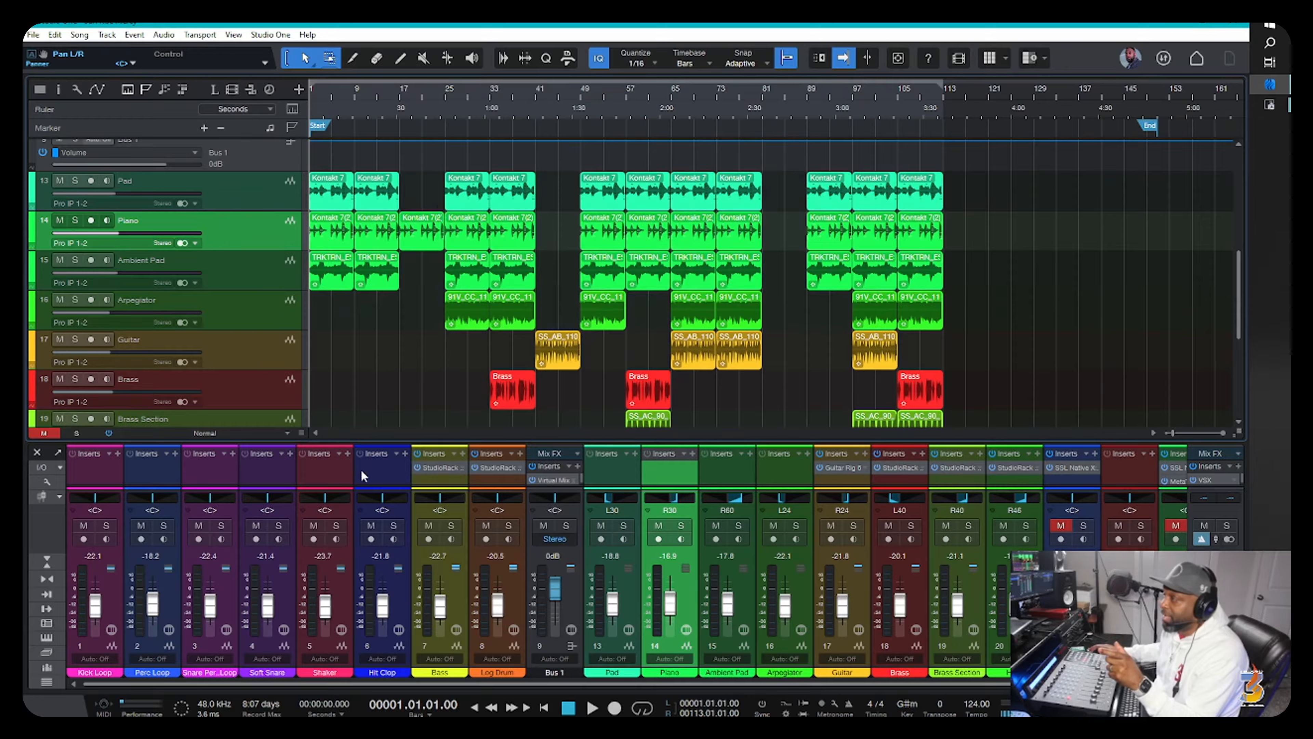
pyautogui.click(383, 483)
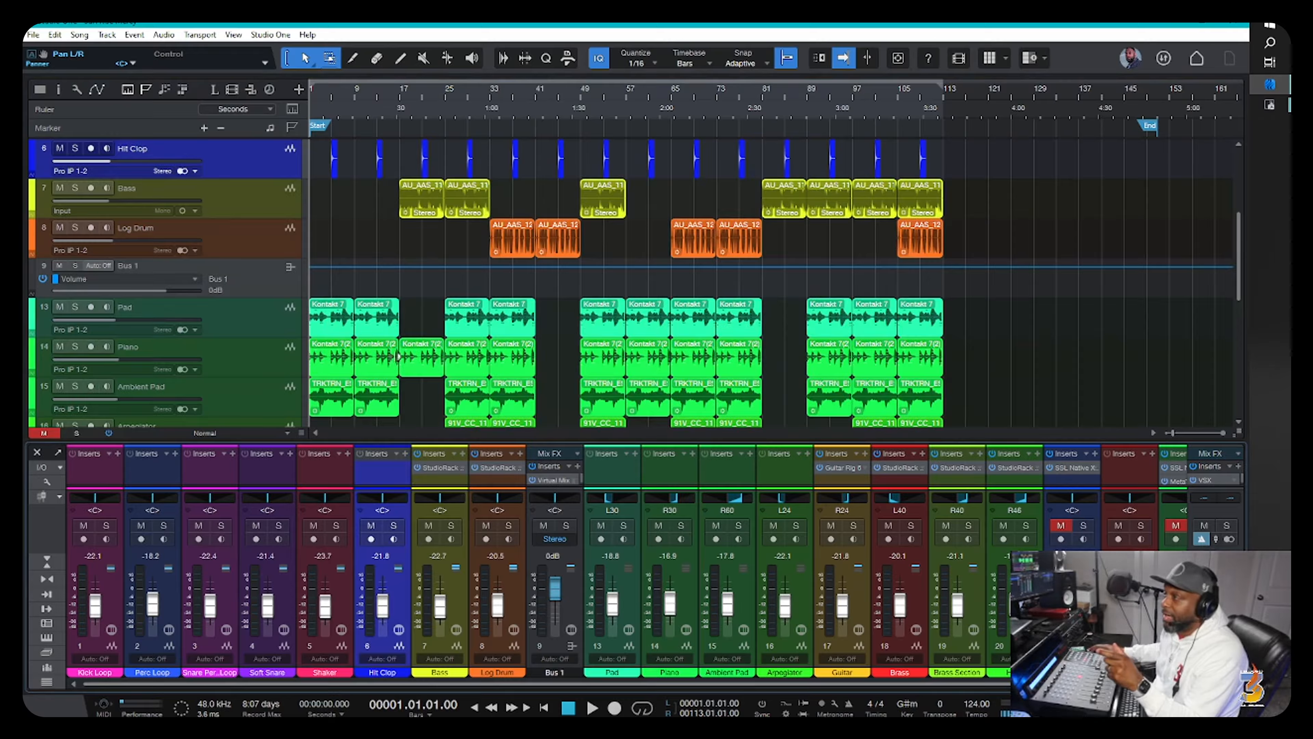
# Select the second Kontakt 7 event on the Pad track and view its event options.
pyautogui.click(377, 315)
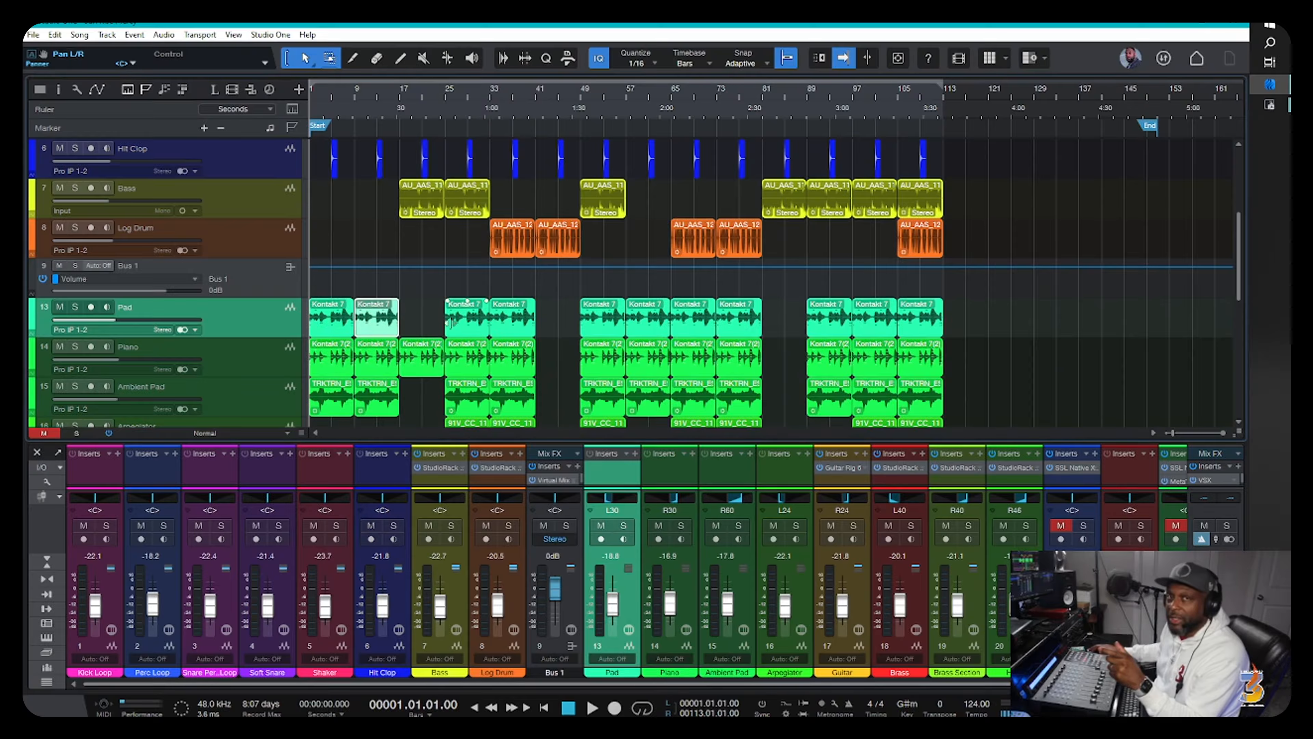
pyautogui.rightClick(391, 326)
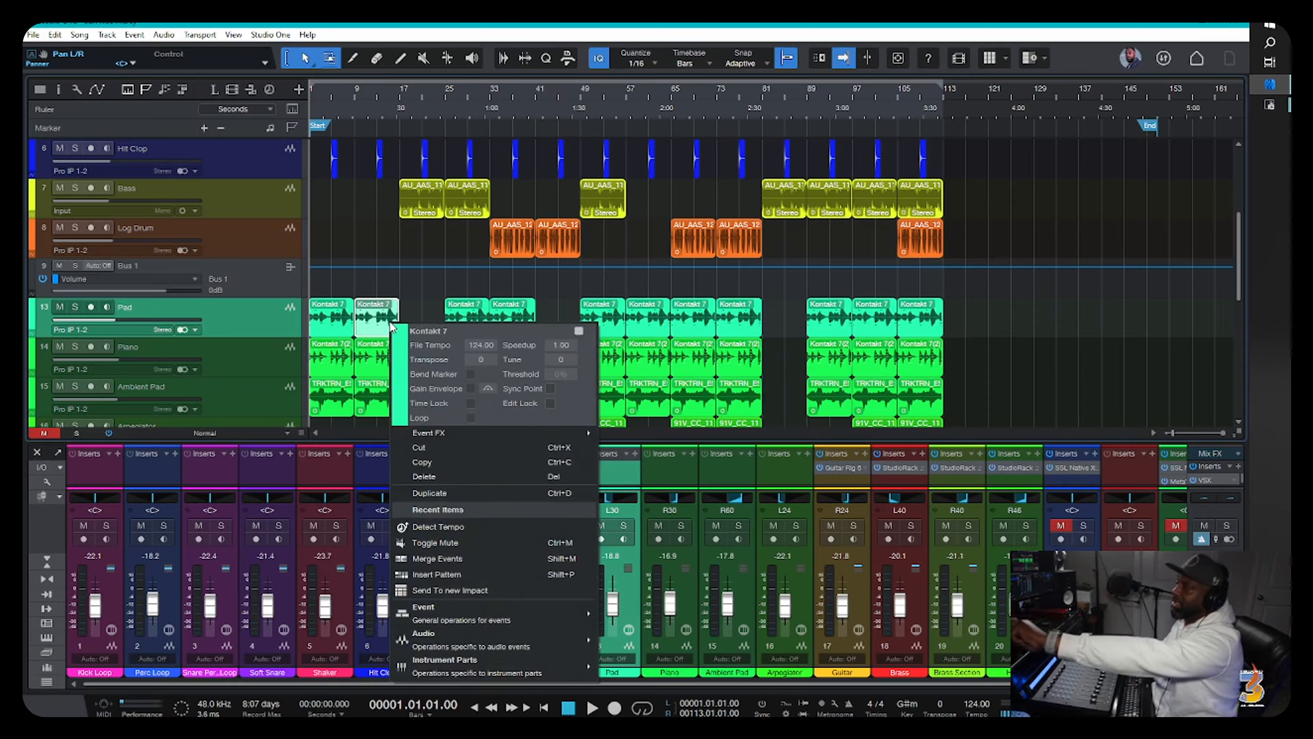
pyautogui.click(374, 330)
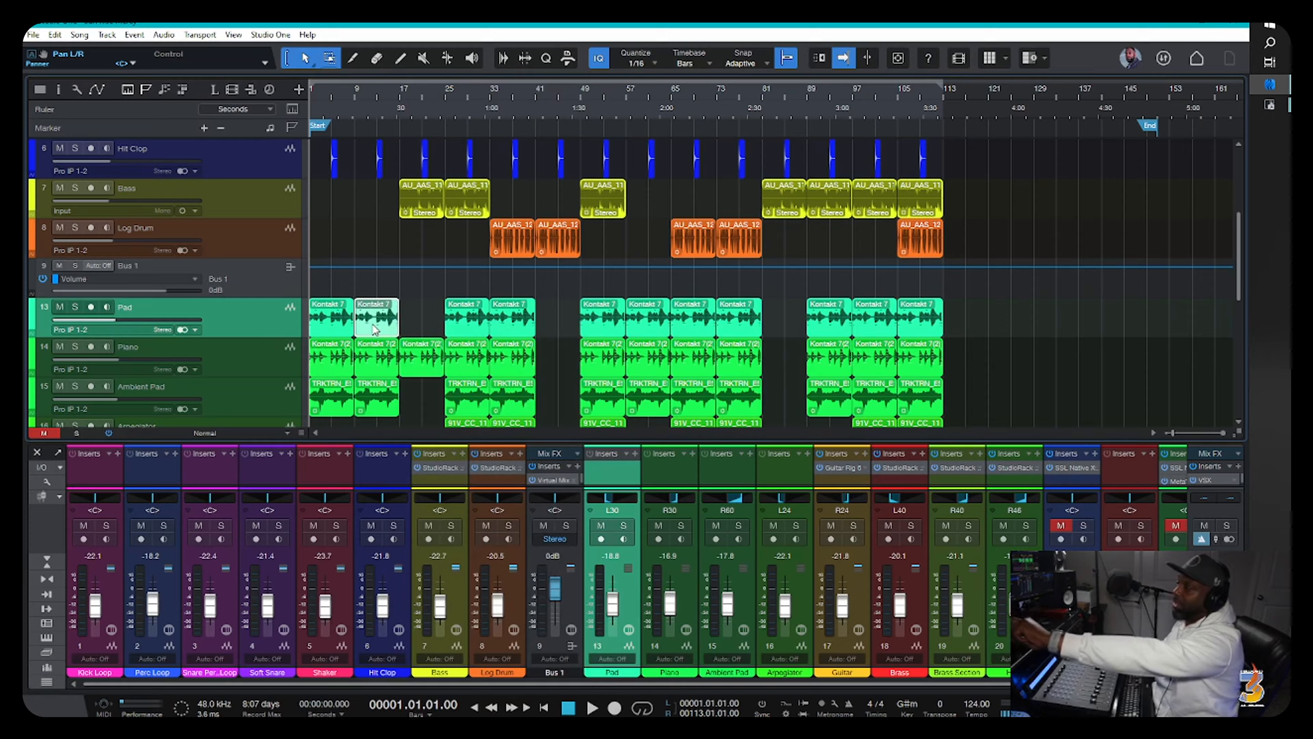
pyautogui.rightClick(375, 329)
pyautogui.click(372, 330)
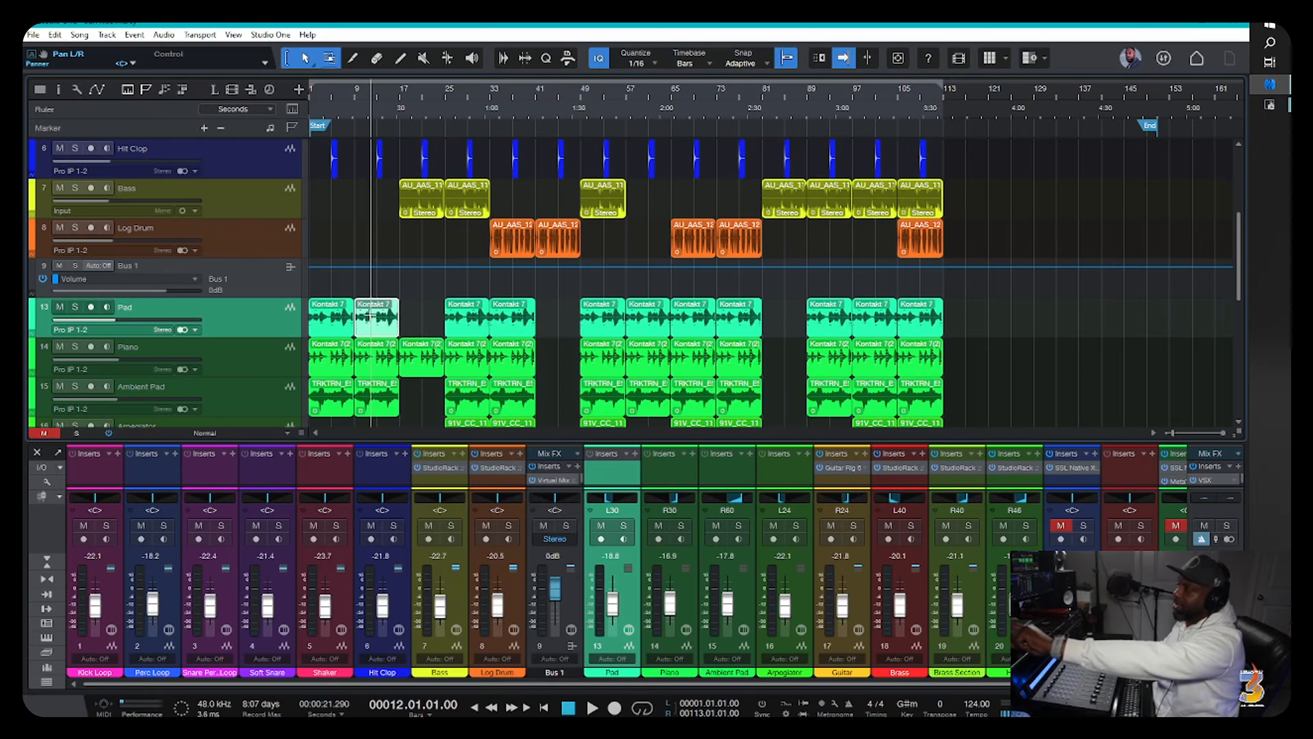
pyautogui.click(370, 325)
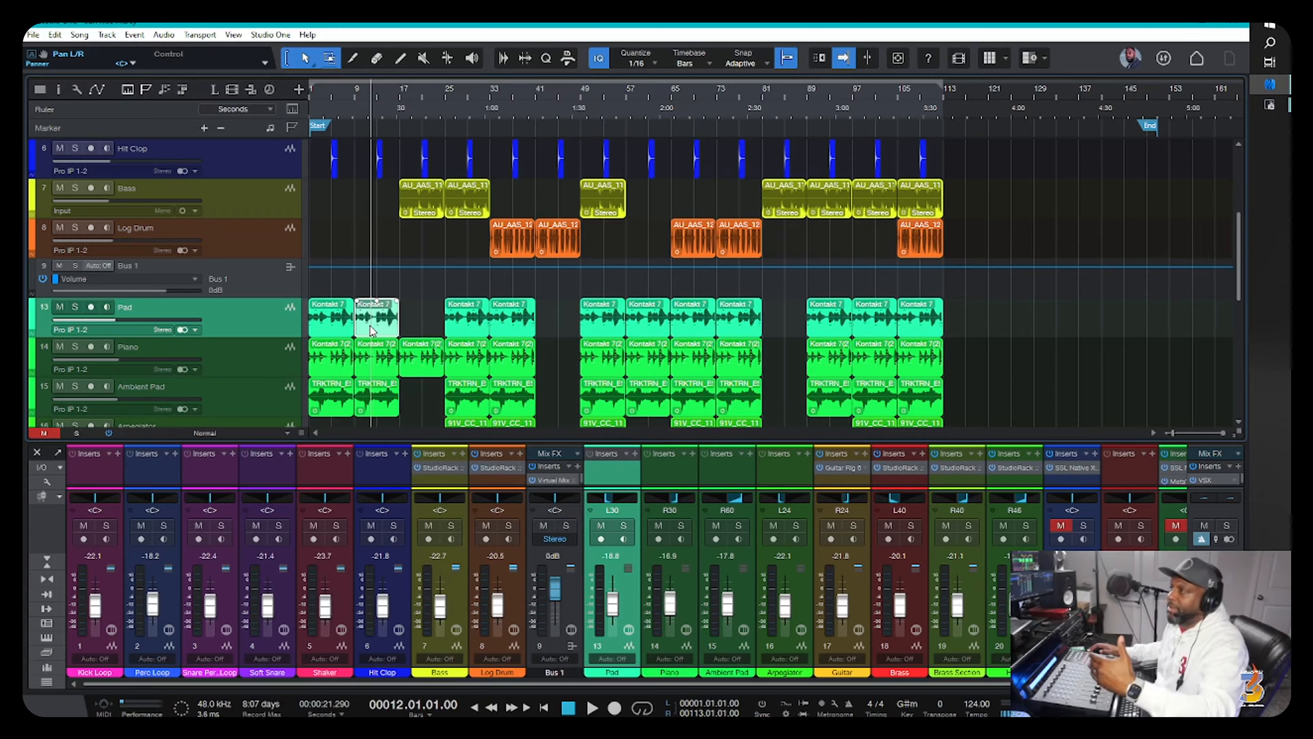
# Show the inspector, view the SSL Native X-EQ 2 insert on the FL_MAV_124 vocal track, and hide the inspector again.
pyautogui.press('F4')
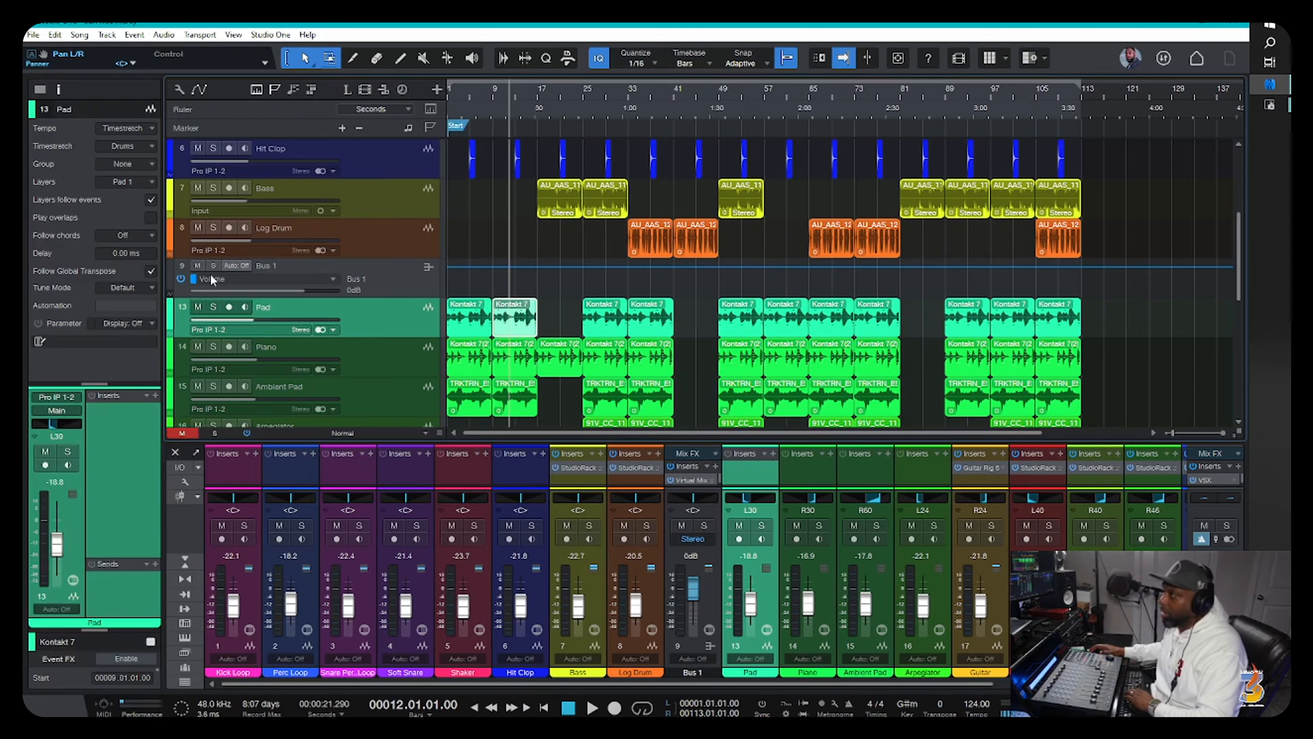
pyautogui.scroll(-8, 411, 365)
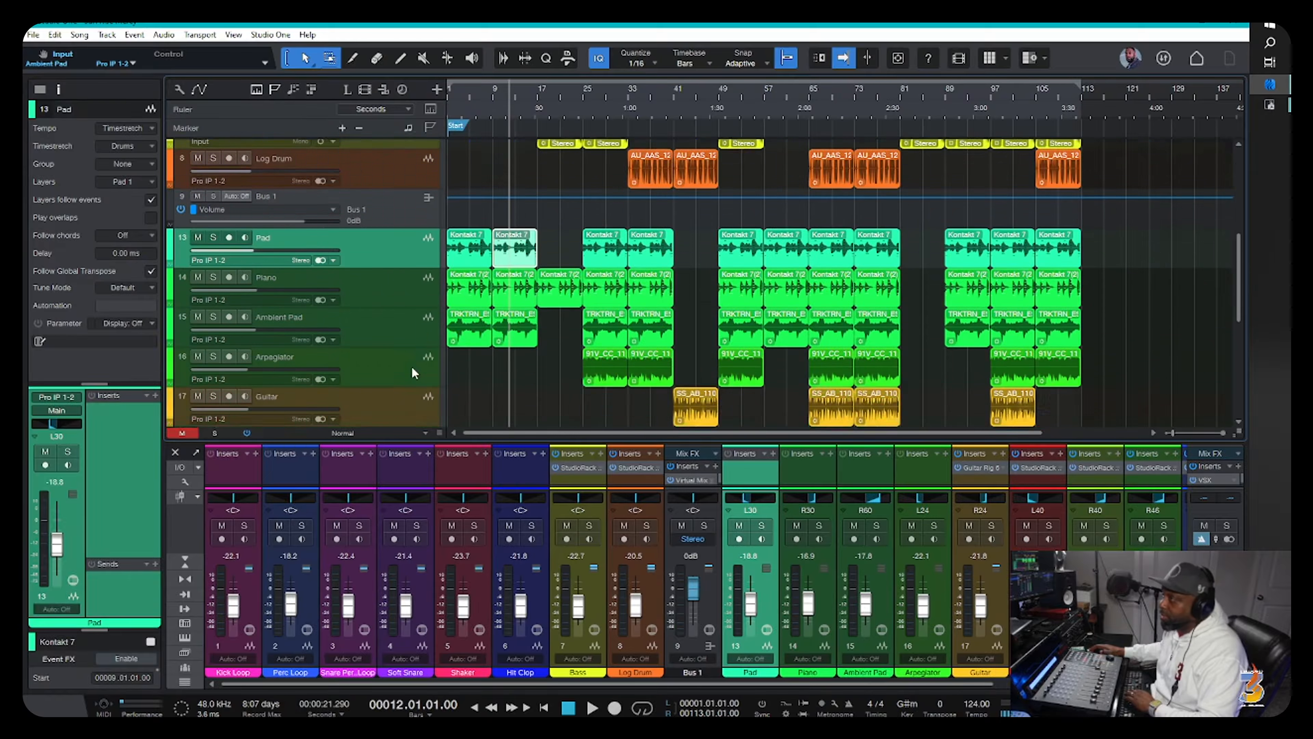
pyautogui.click(415, 330)
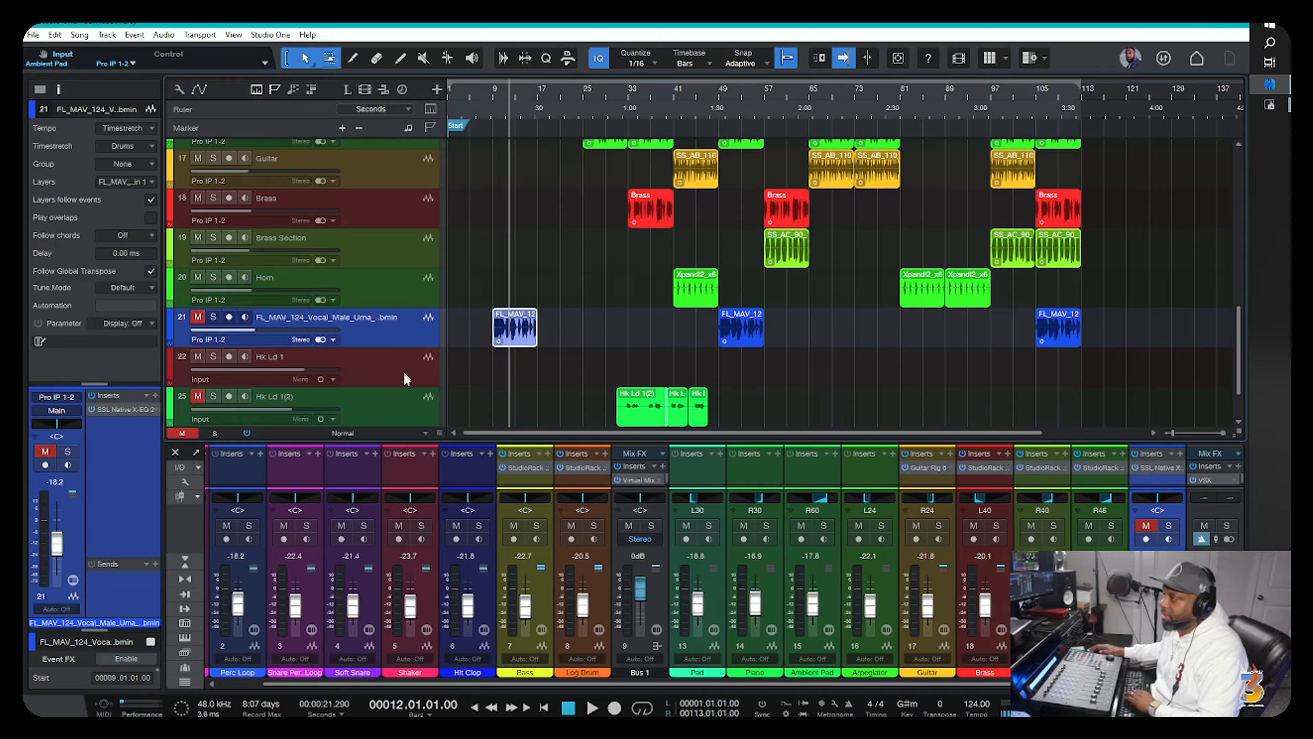
pyautogui.click(125, 406)
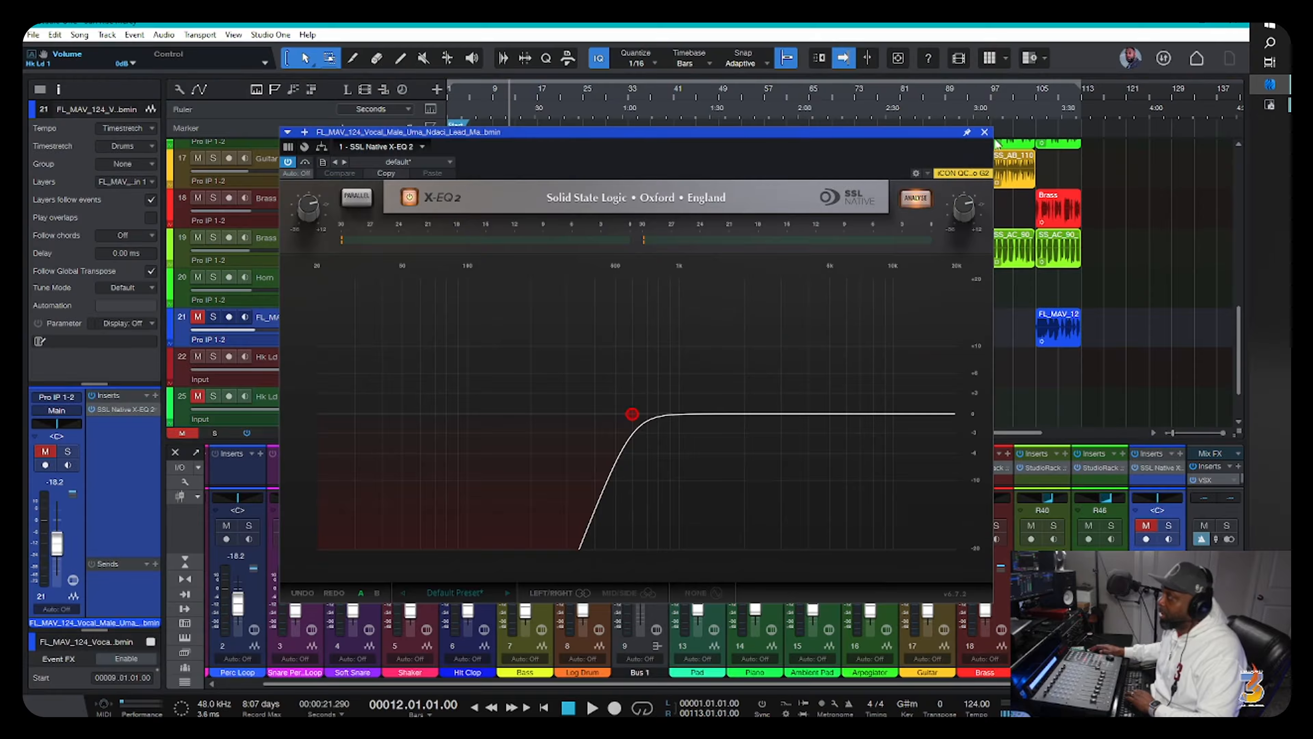
pyautogui.click(985, 132)
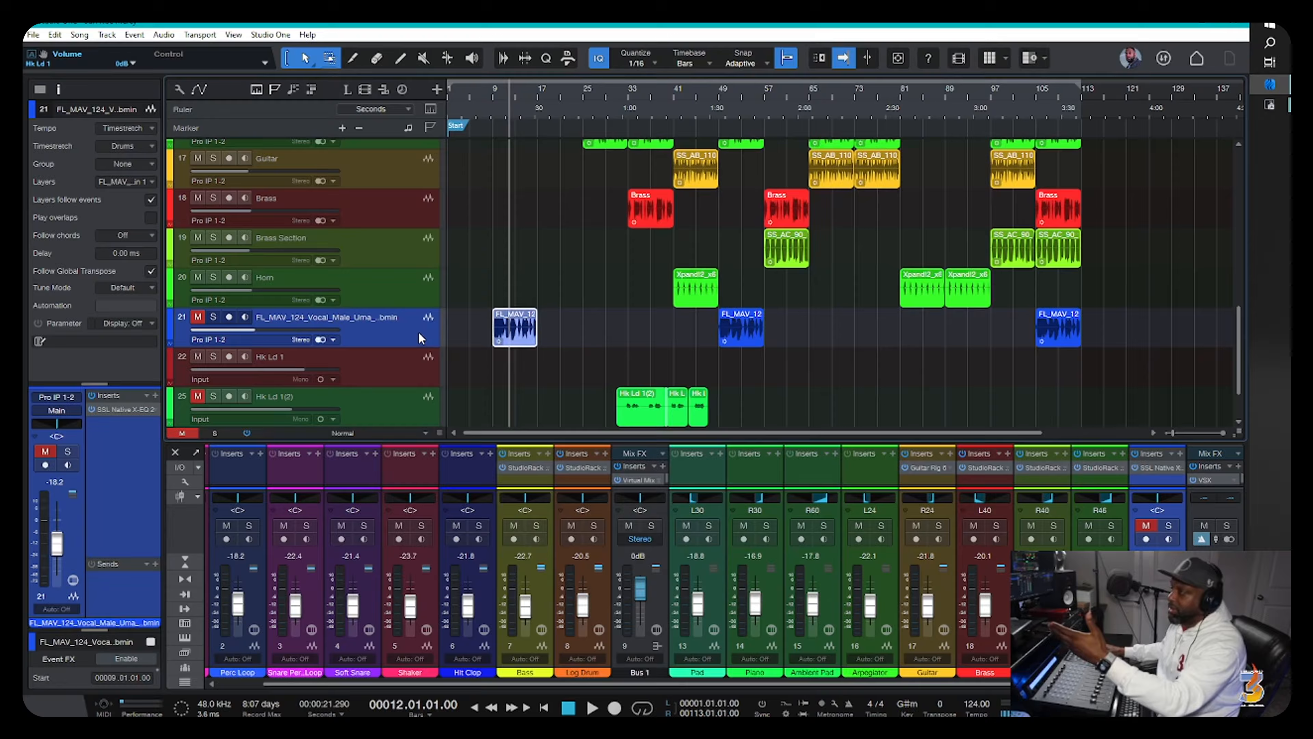
pyautogui.press('F4')
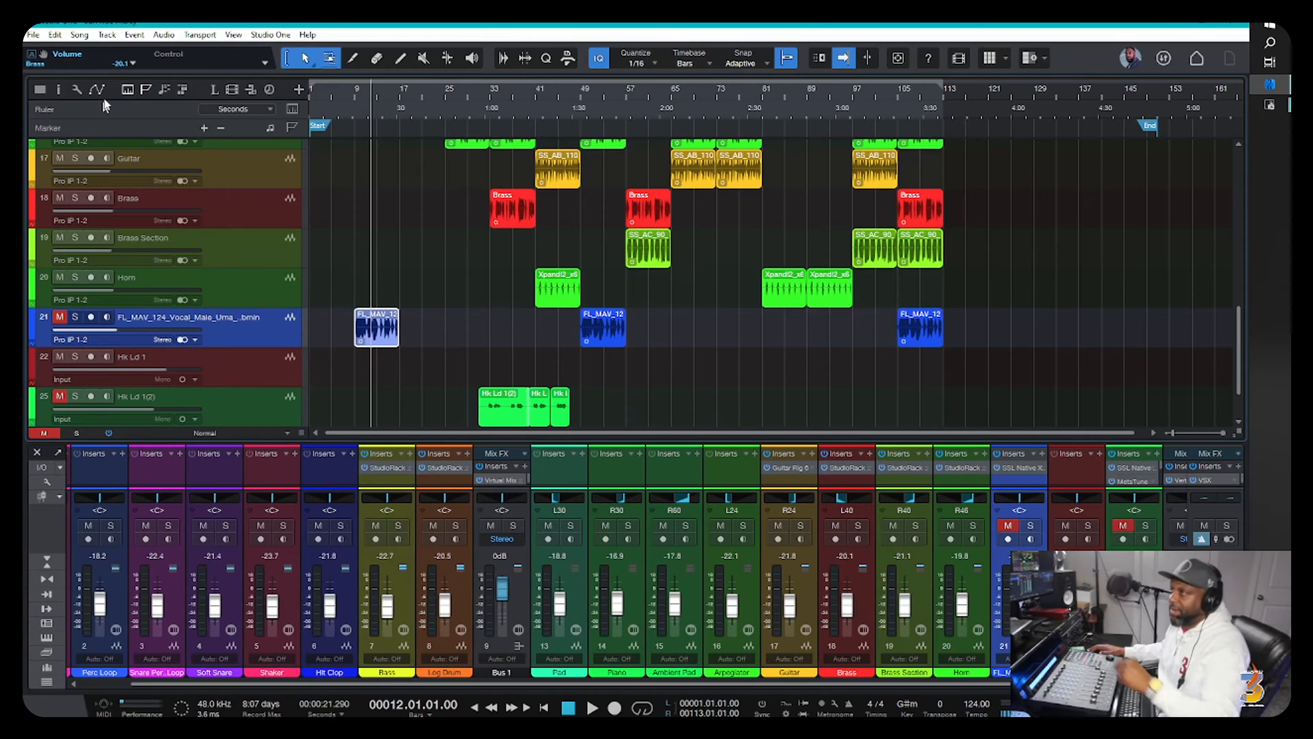
# Open the Export Stems settings for the song.
pyautogui.click(79, 34)
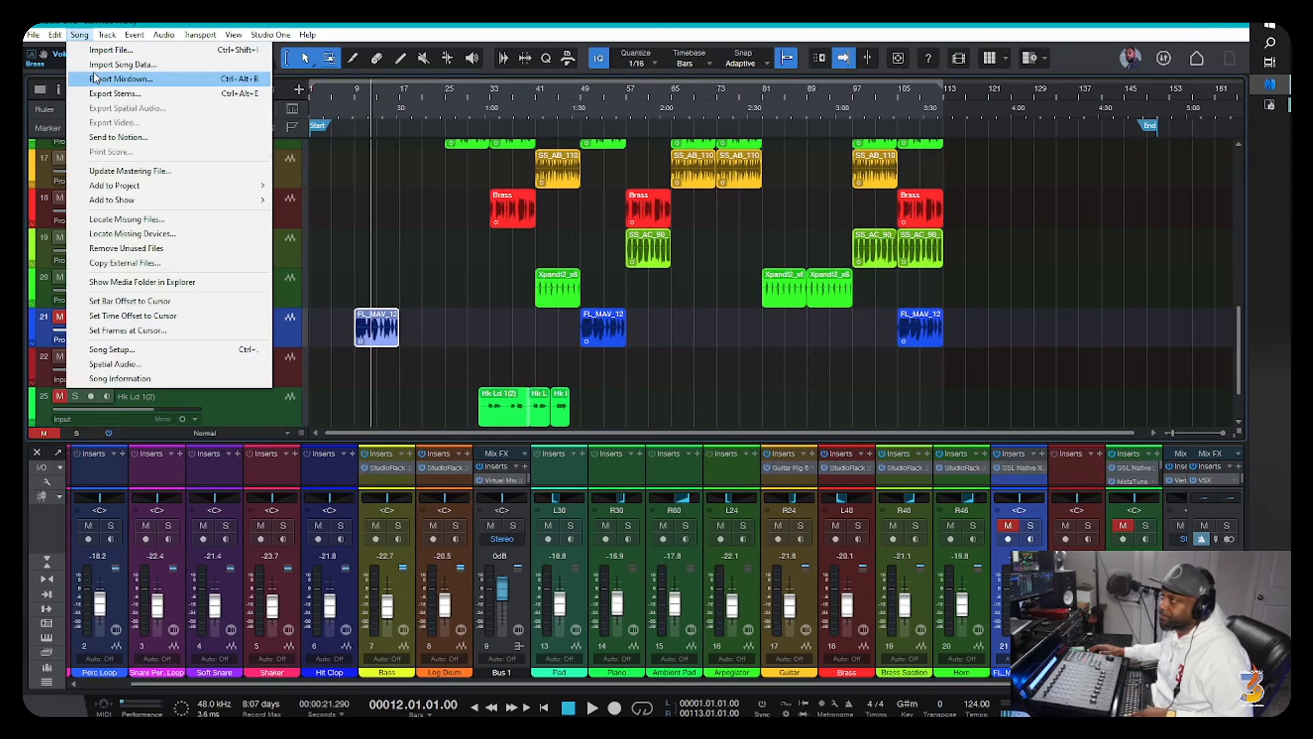
pyautogui.click(100, 96)
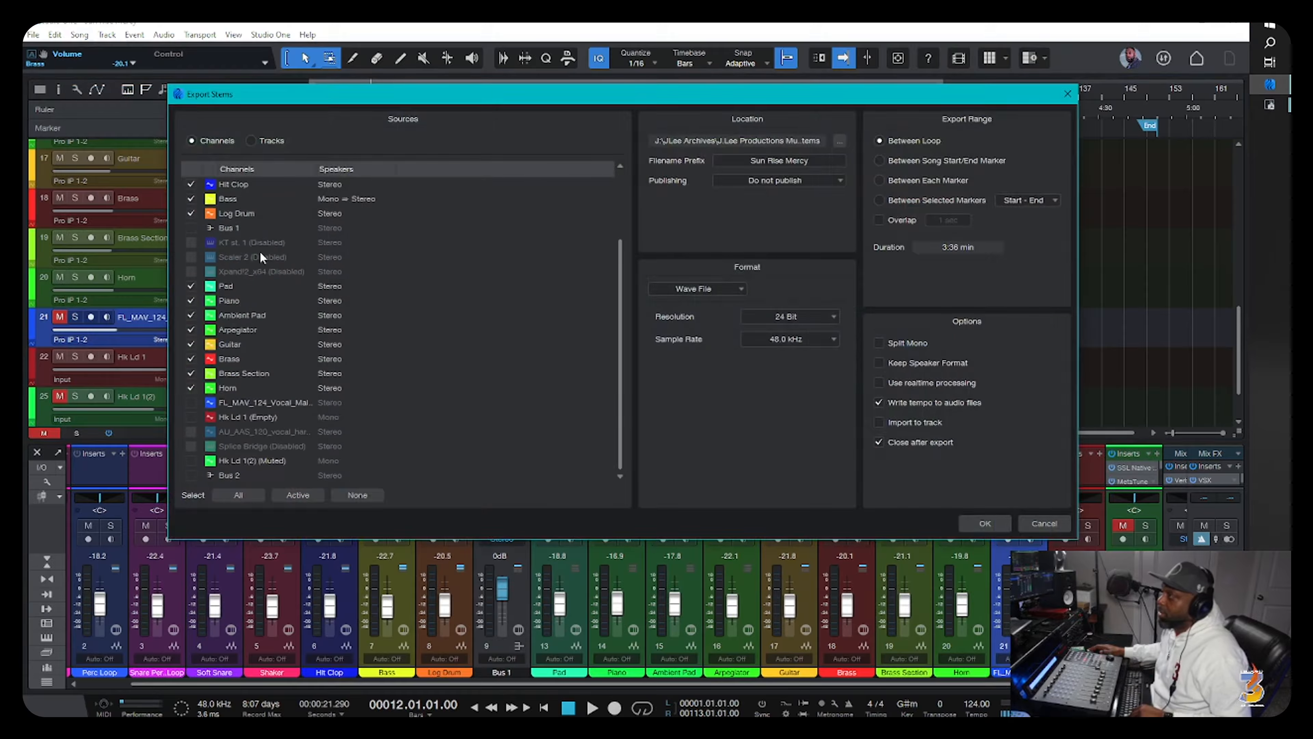
pyautogui.scroll(3, 260, 253)
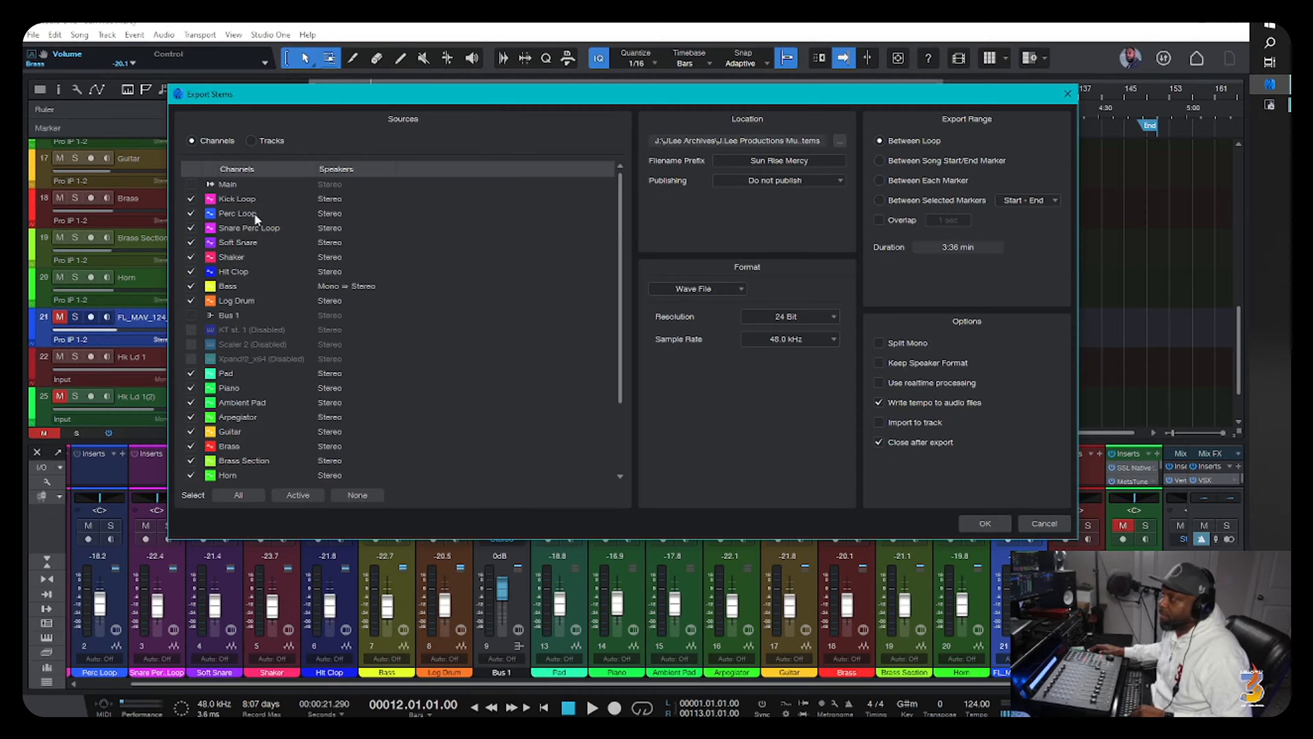
# Compare the Tracks and Channels source lists for the stem export, leaving Channels as the chosen source.
pyautogui.click(252, 141)
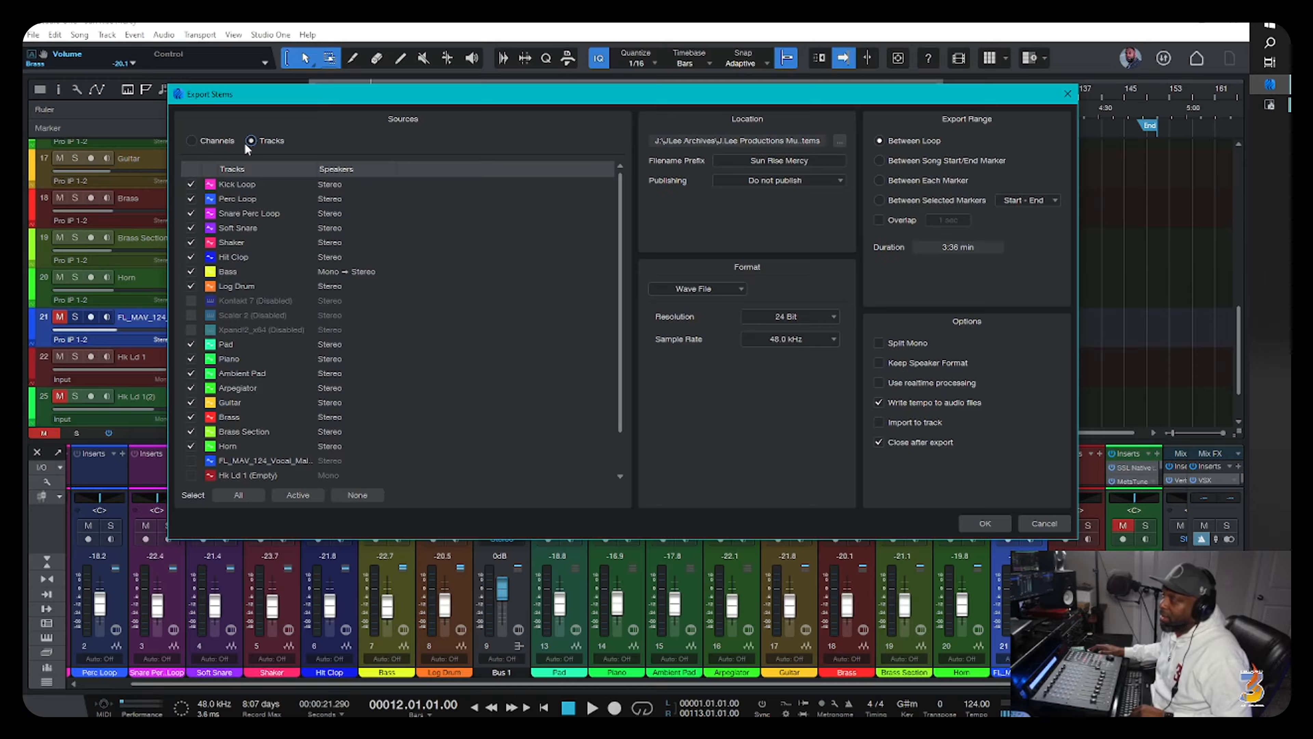
pyautogui.click(191, 141)
pyautogui.scroll(-2, 225, 220)
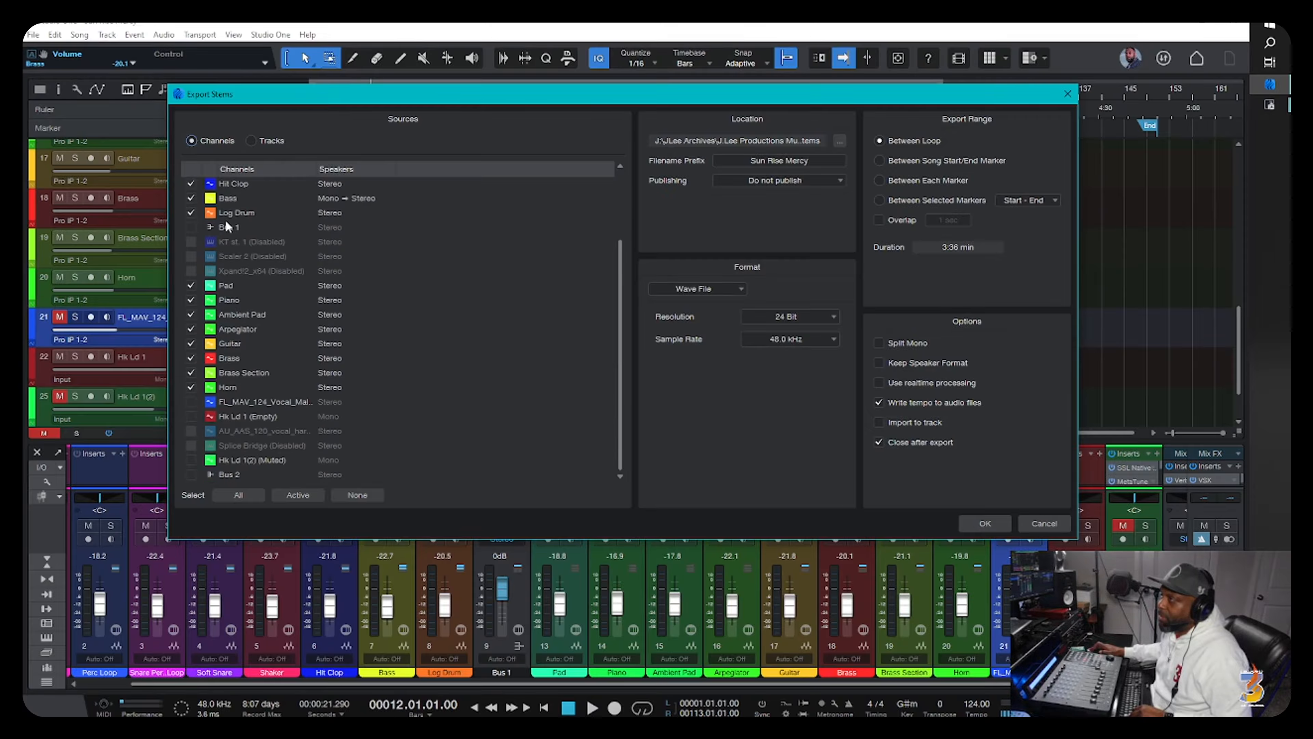
pyautogui.scroll(2, 226, 225)
pyautogui.click(252, 140)
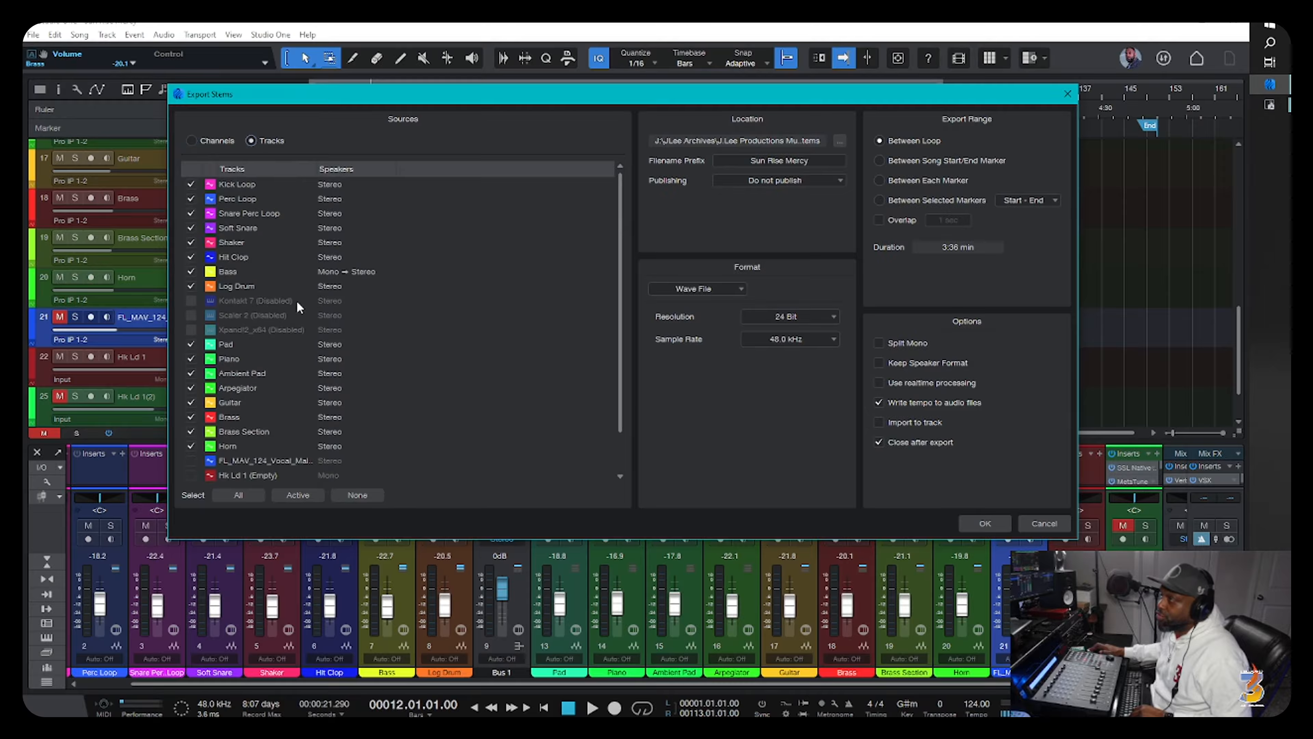
pyautogui.click(191, 140)
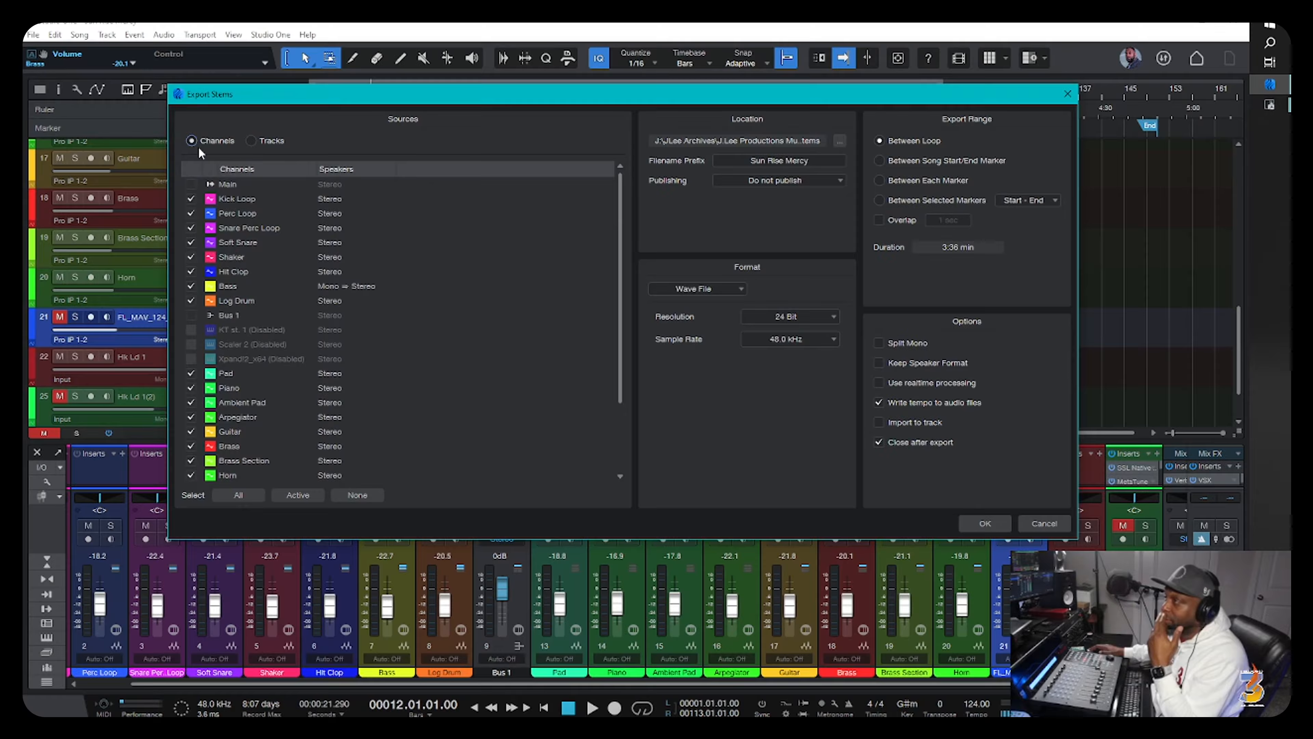
pyautogui.click(266, 143)
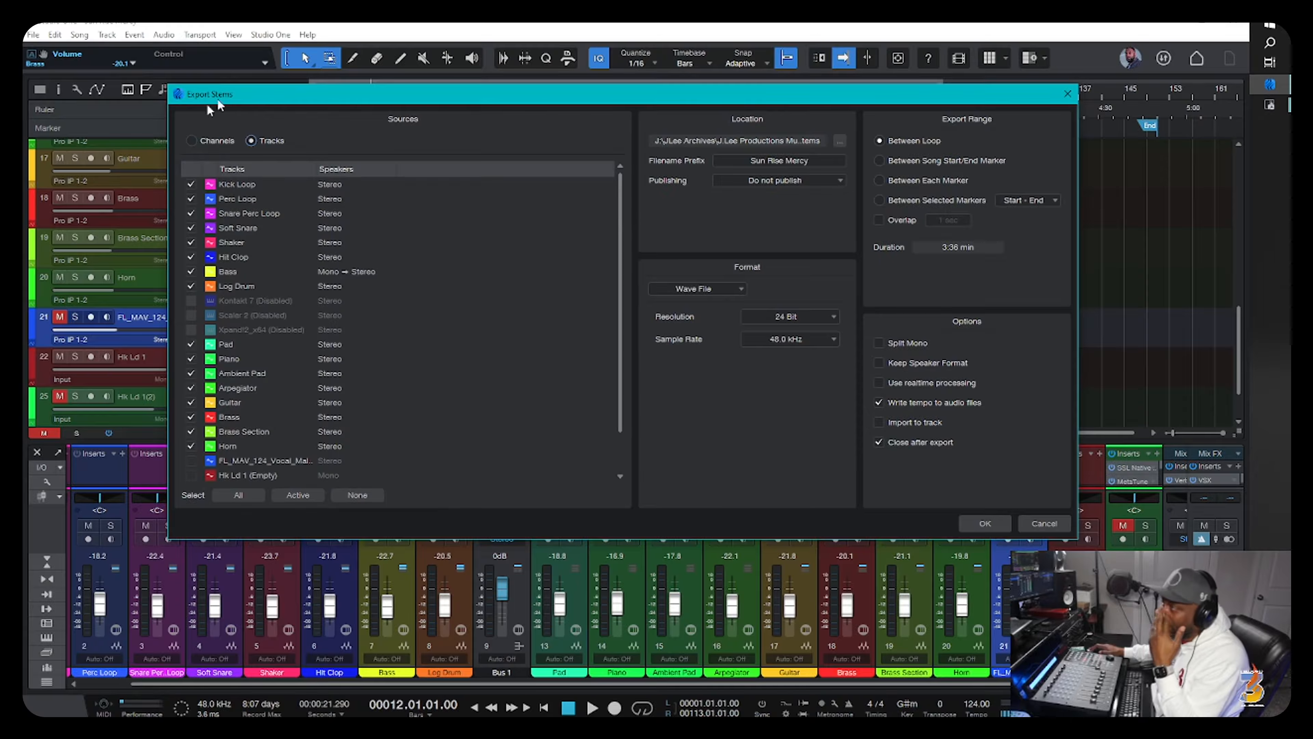
pyautogui.click(192, 141)
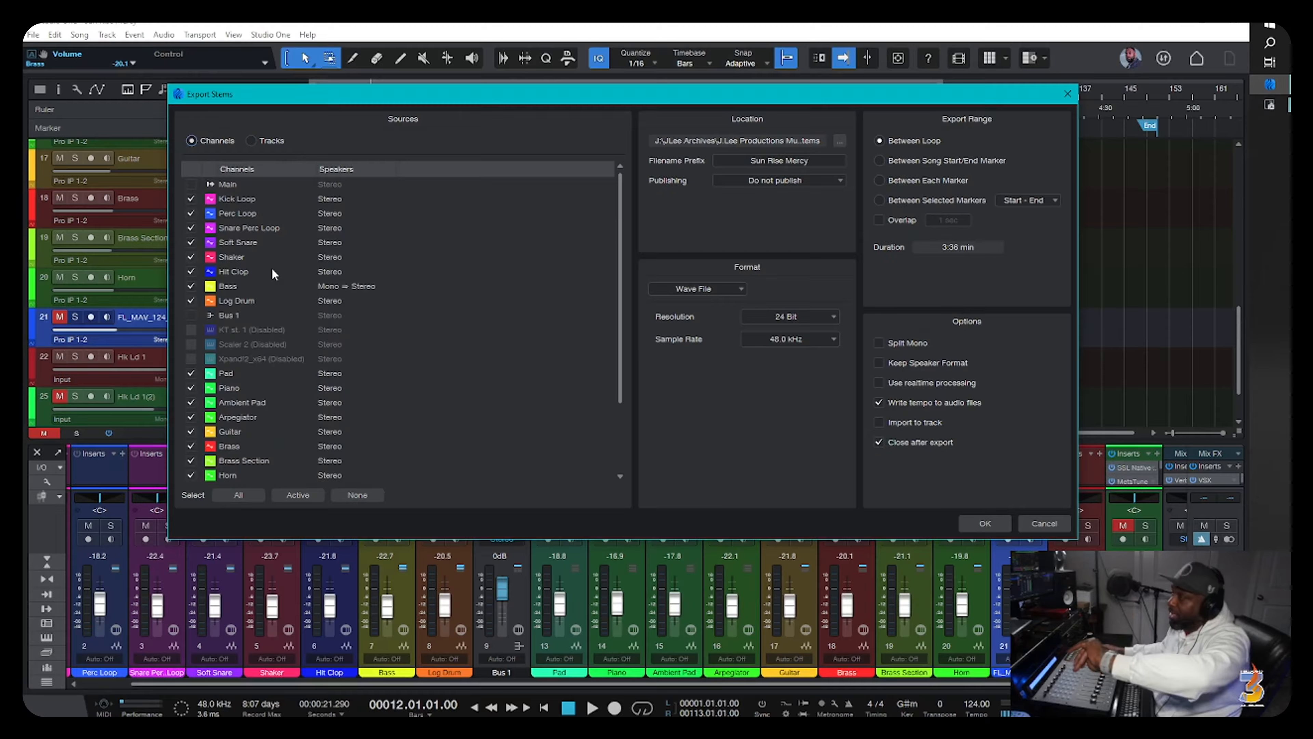
pyautogui.click(251, 141)
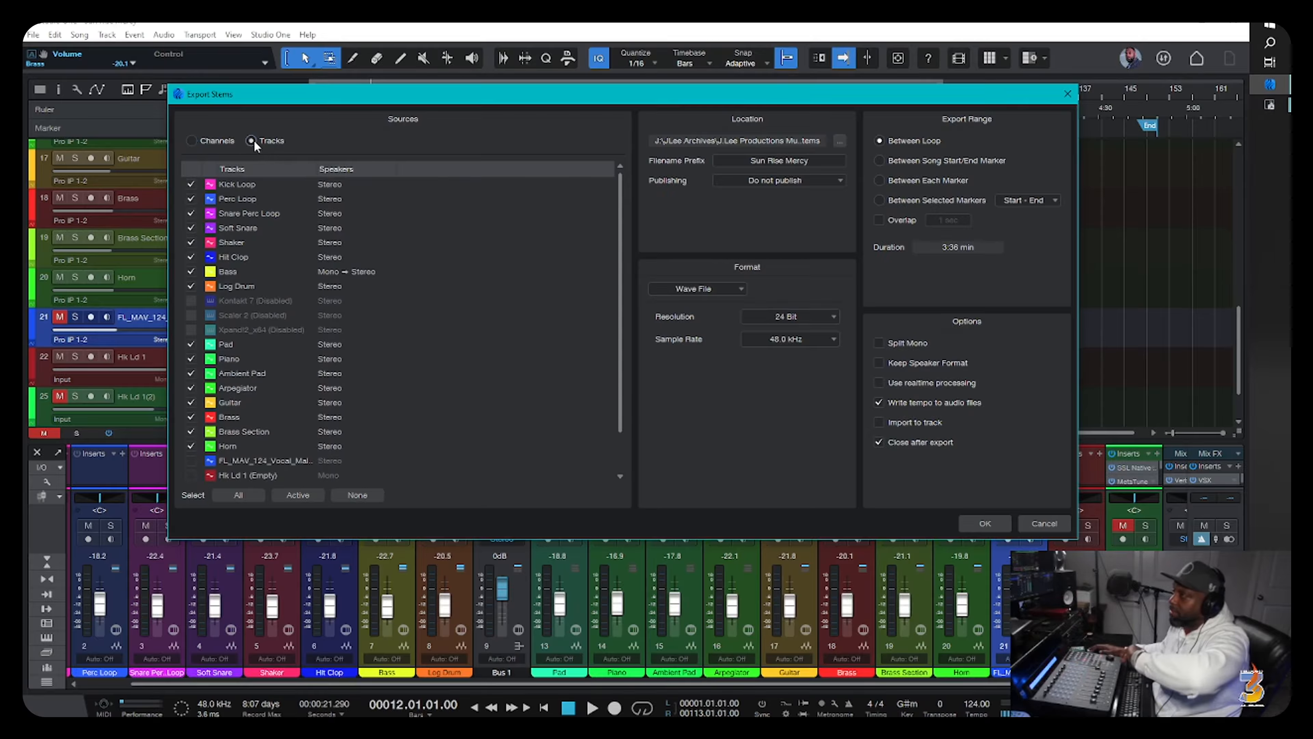
pyautogui.click(193, 141)
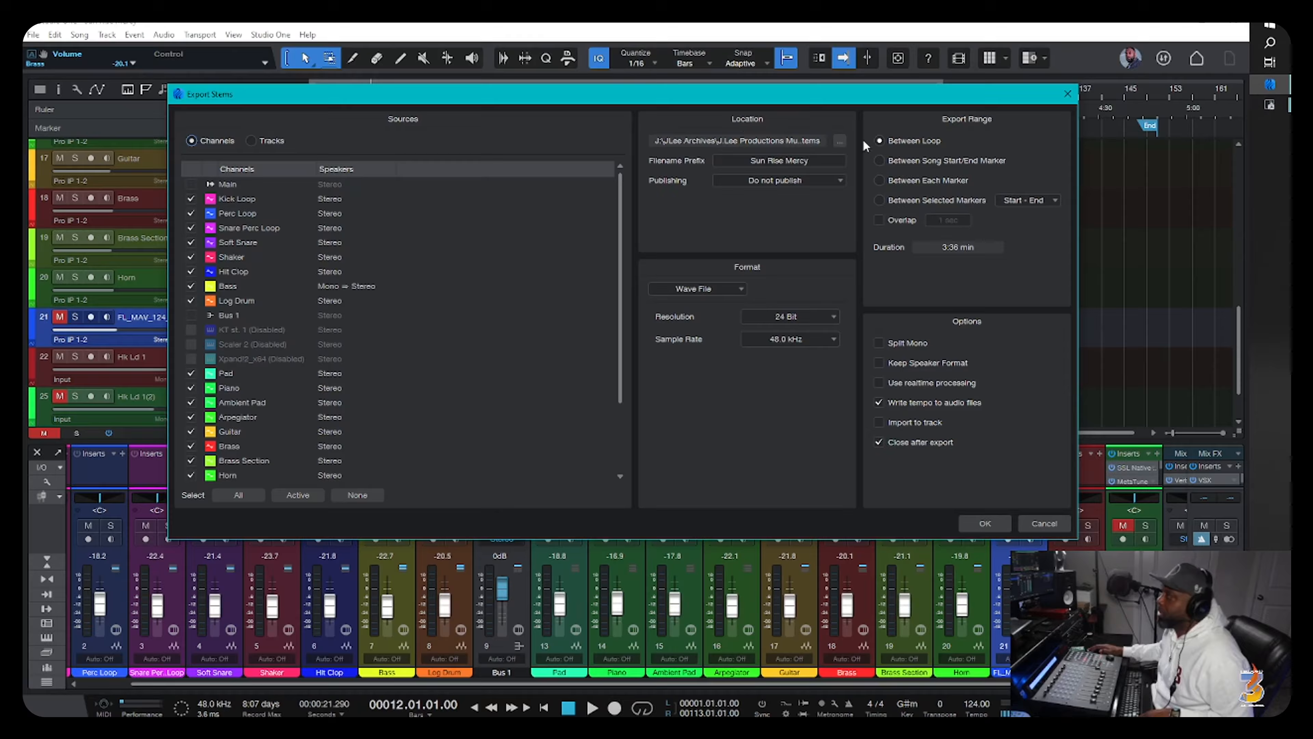
# Set the stem export location to the Desktop folder.
pyautogui.click(838, 146)
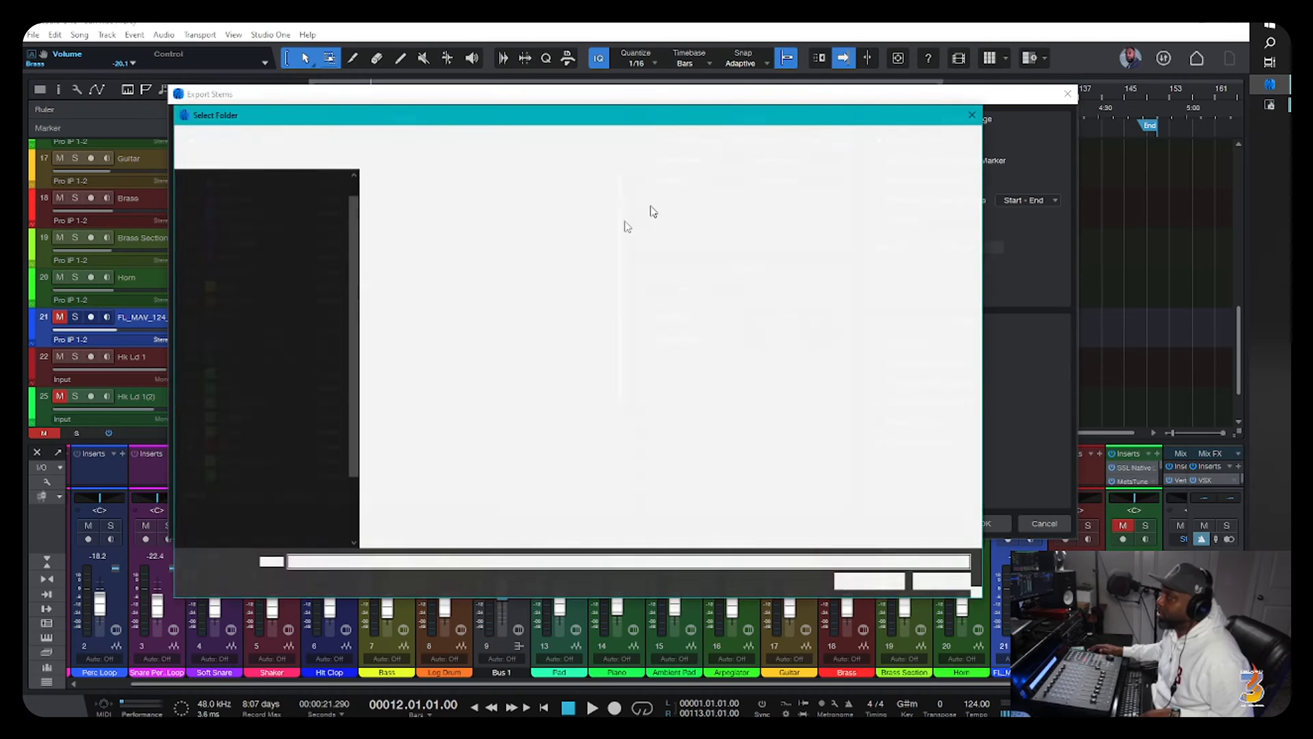
pyautogui.scroll(6, 354, 248)
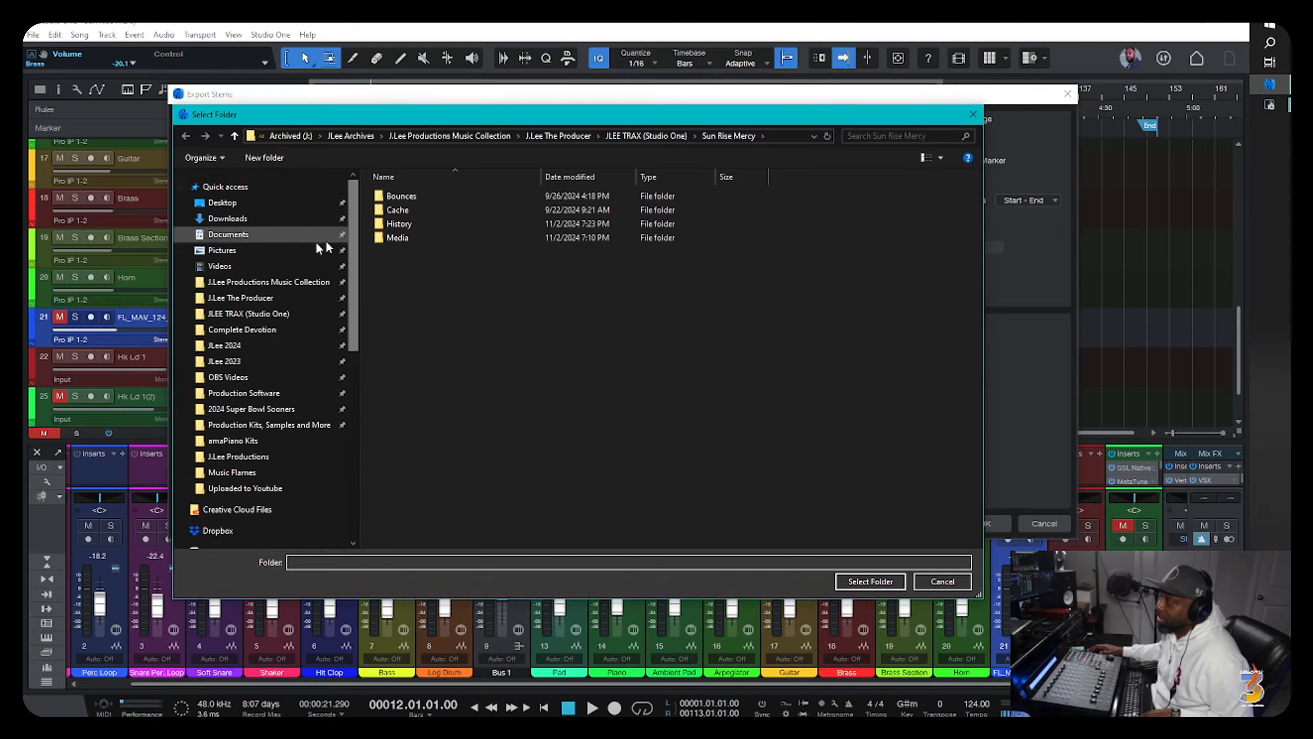
pyautogui.click(222, 202)
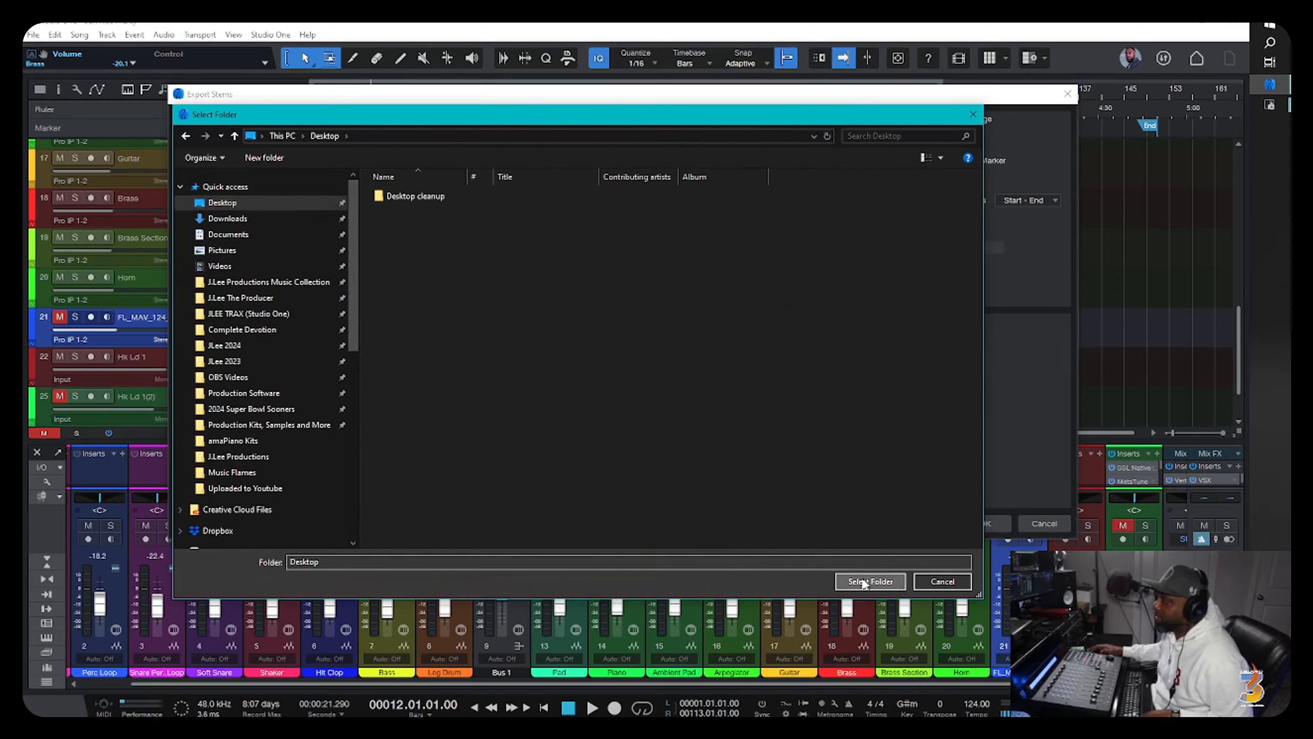
pyautogui.press('Return')
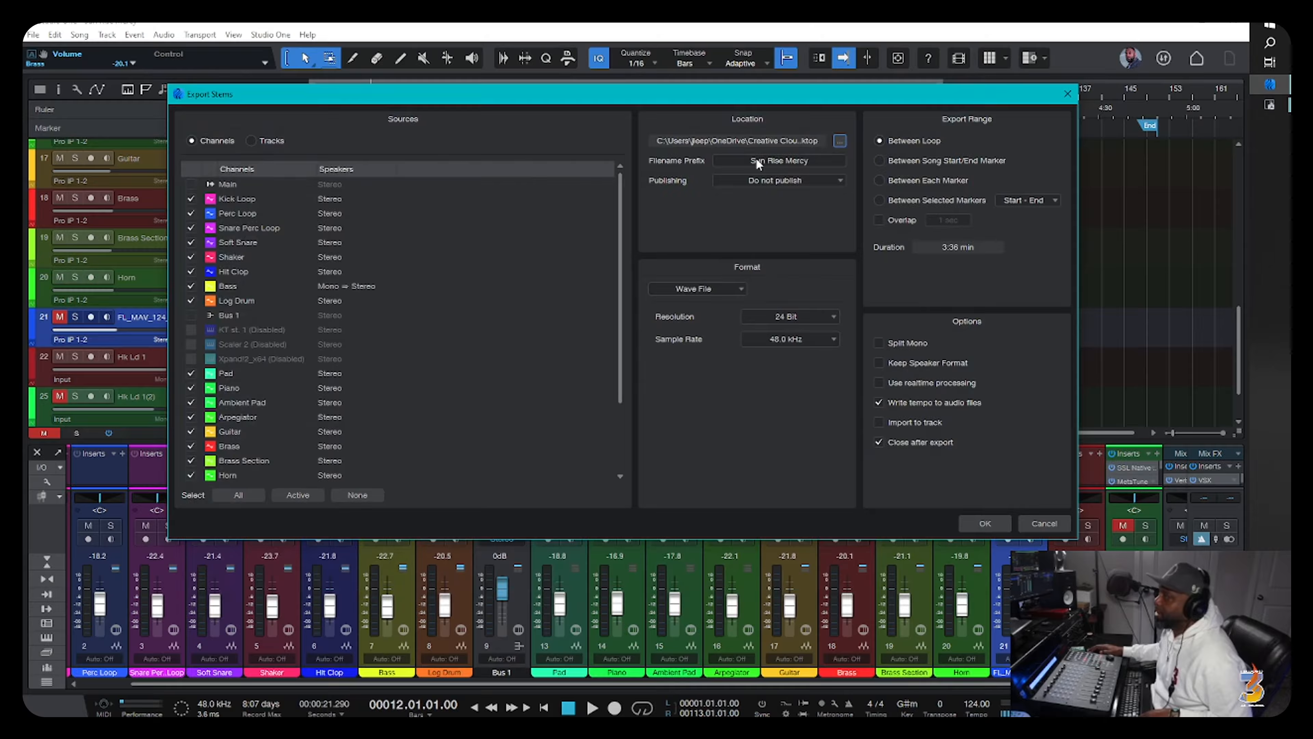
# Review the filename prefix and the publishing options, keeping the prefix Sun Rise Mercy and Do not publish.
pyautogui.click(787, 157)
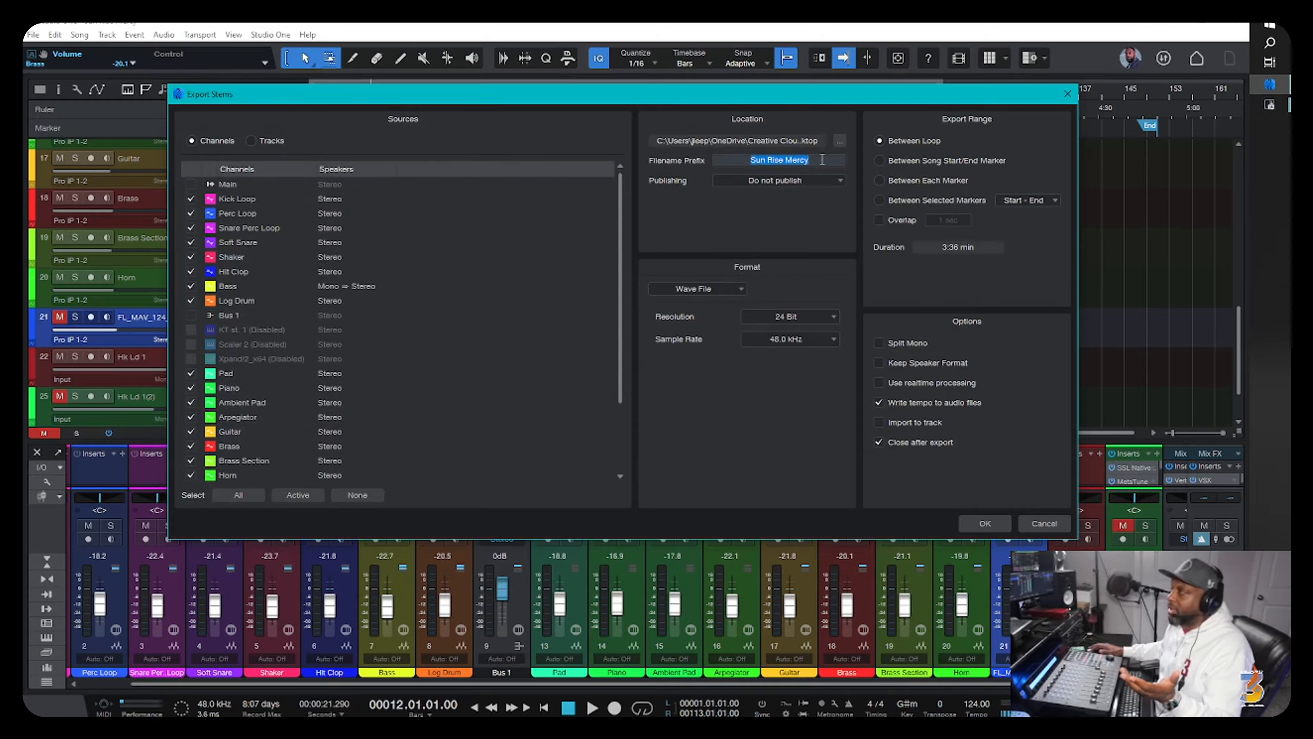
pyautogui.click(791, 219)
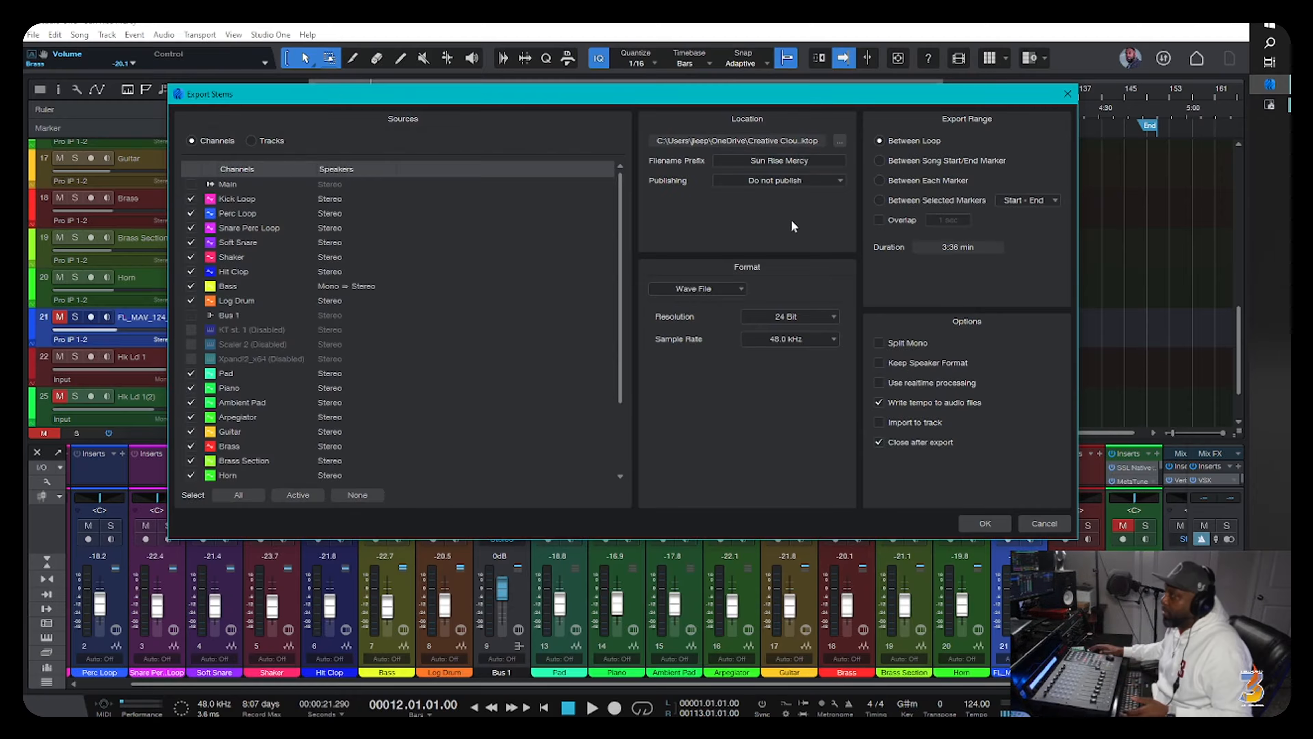
pyautogui.click(788, 183)
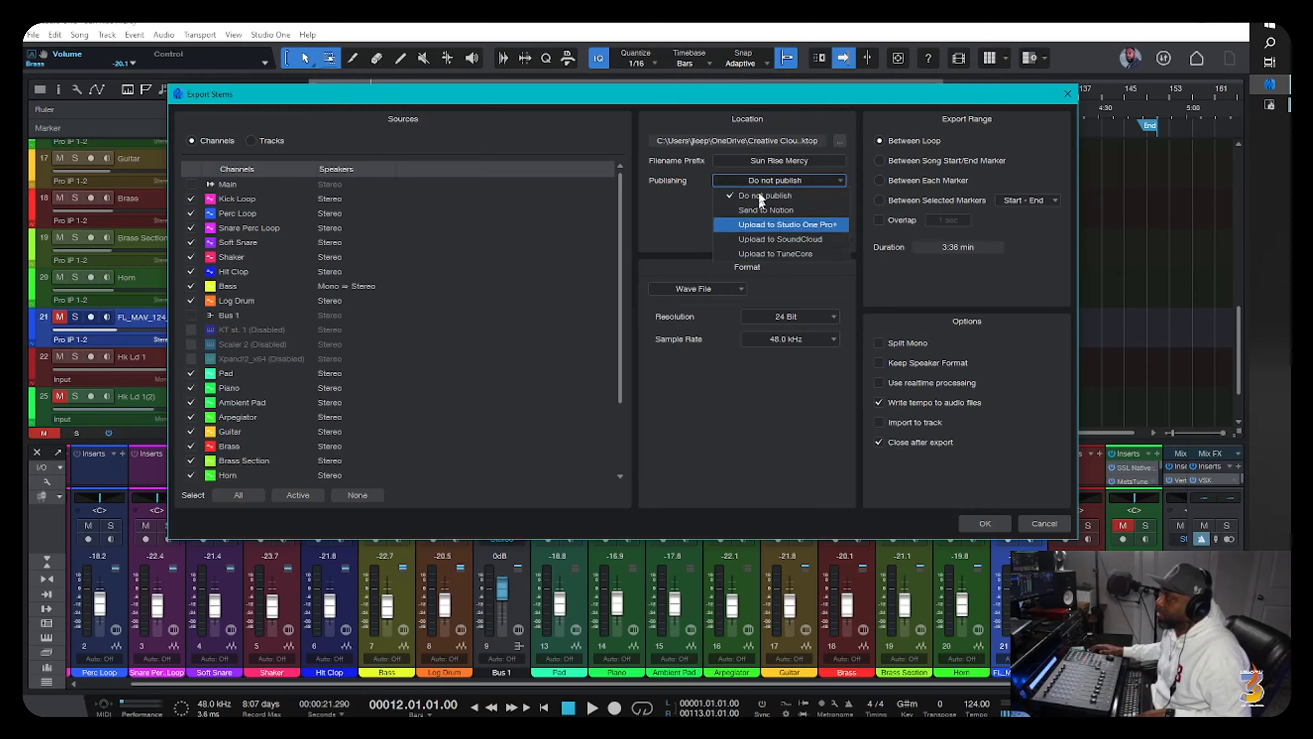
pyautogui.click(676, 223)
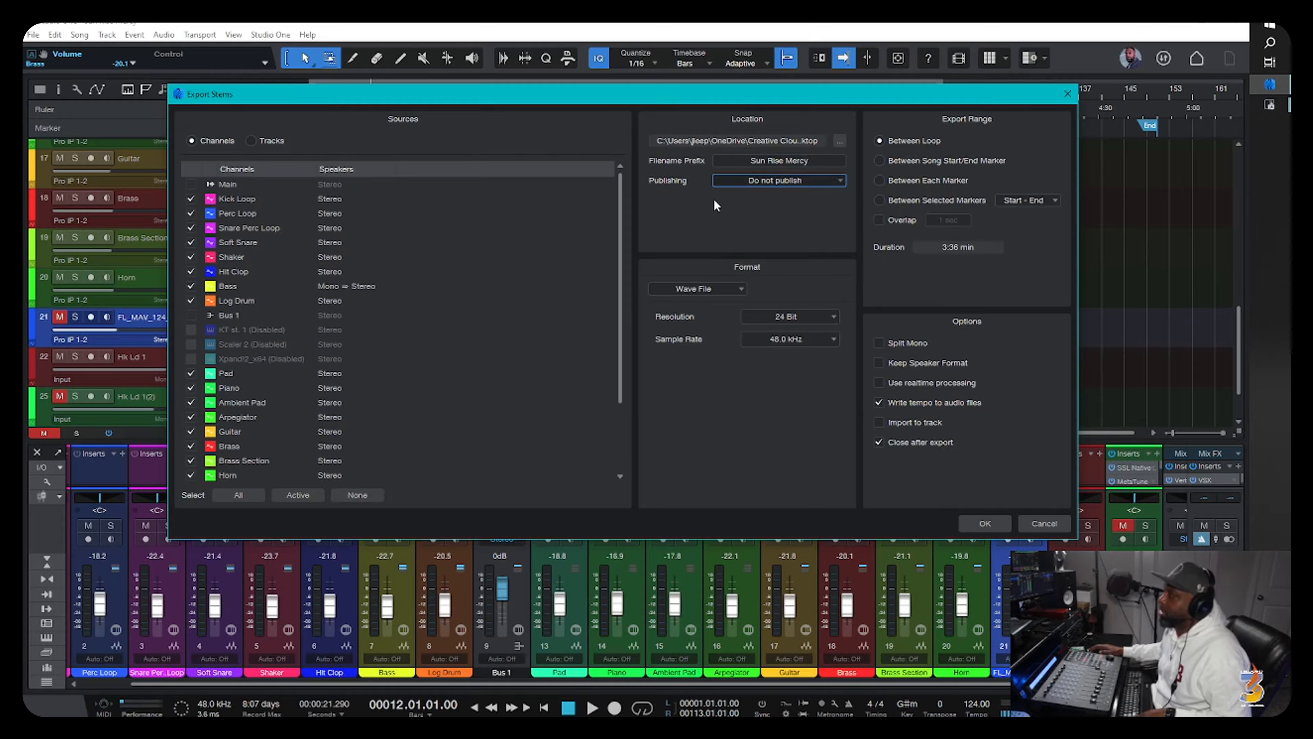
# Try AIFF File as the stem export format, and restore Wave File.
pyautogui.click(703, 290)
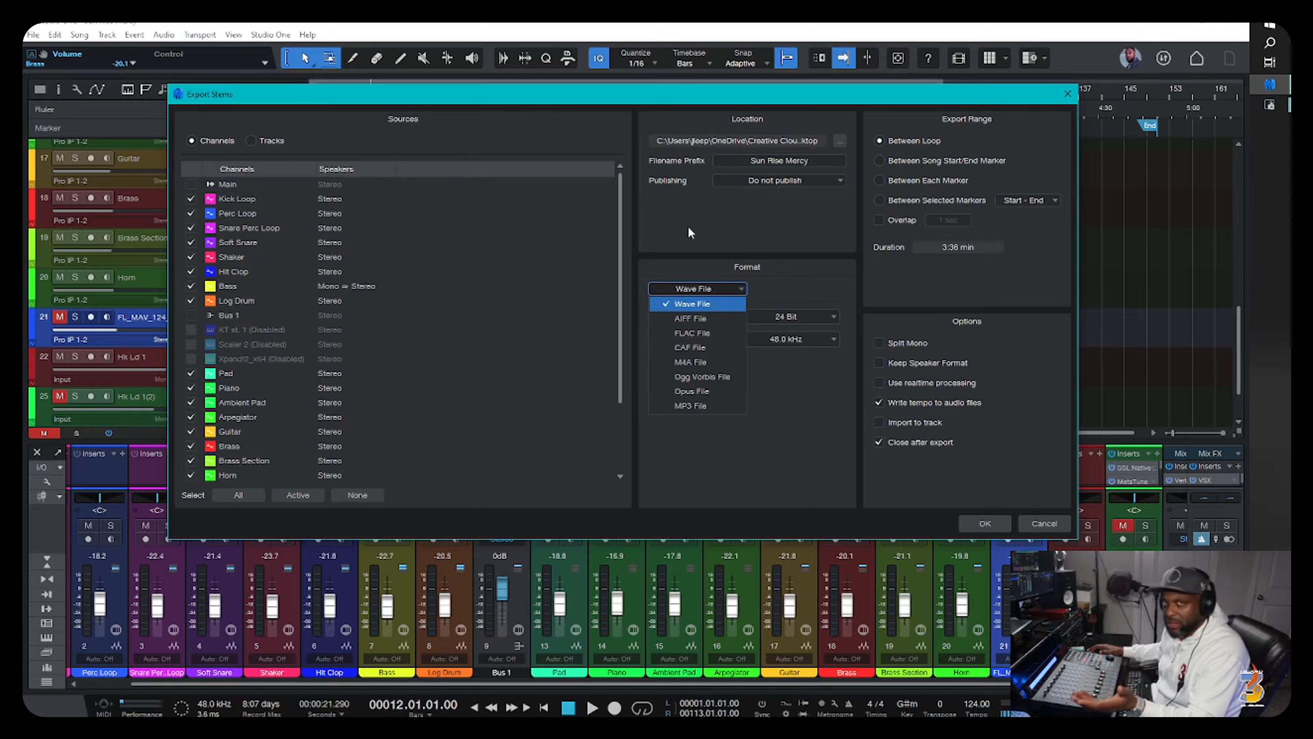
pyautogui.click(697, 317)
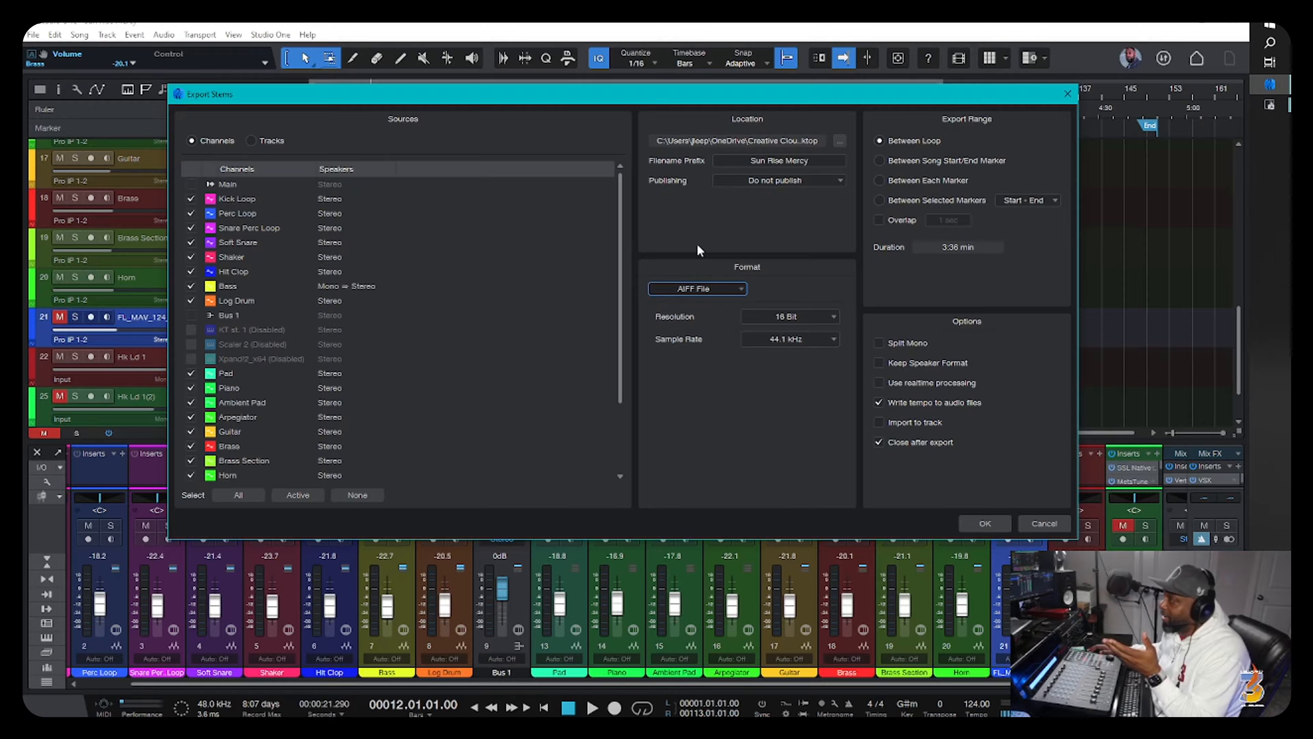
pyautogui.click(697, 290)
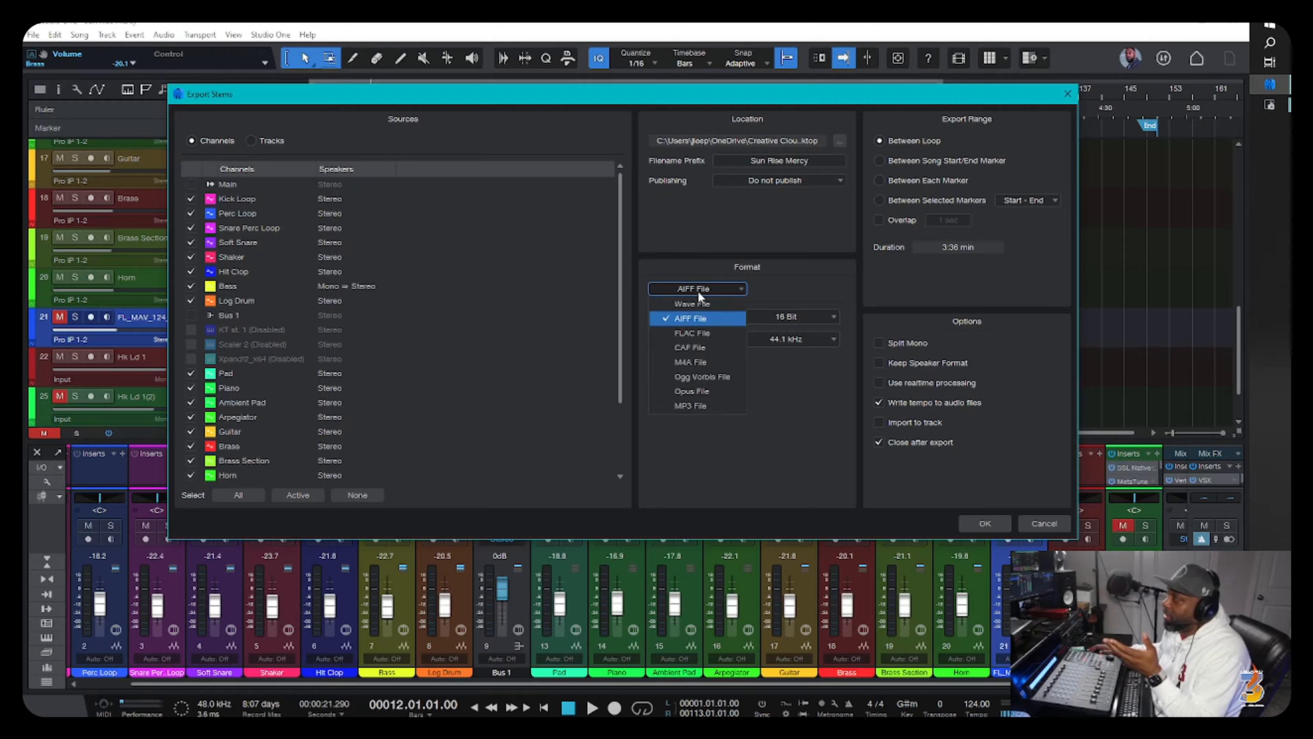
pyautogui.click(696, 253)
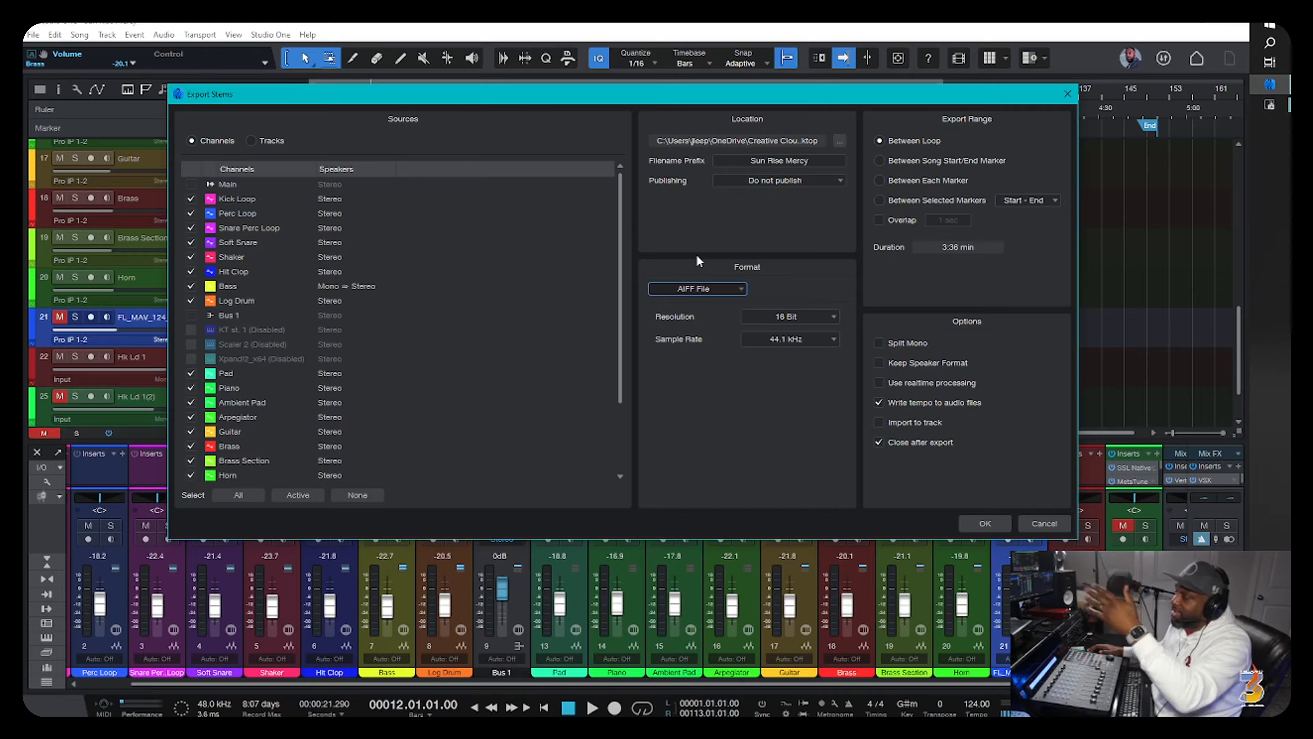
pyautogui.click(709, 286)
pyautogui.click(708, 308)
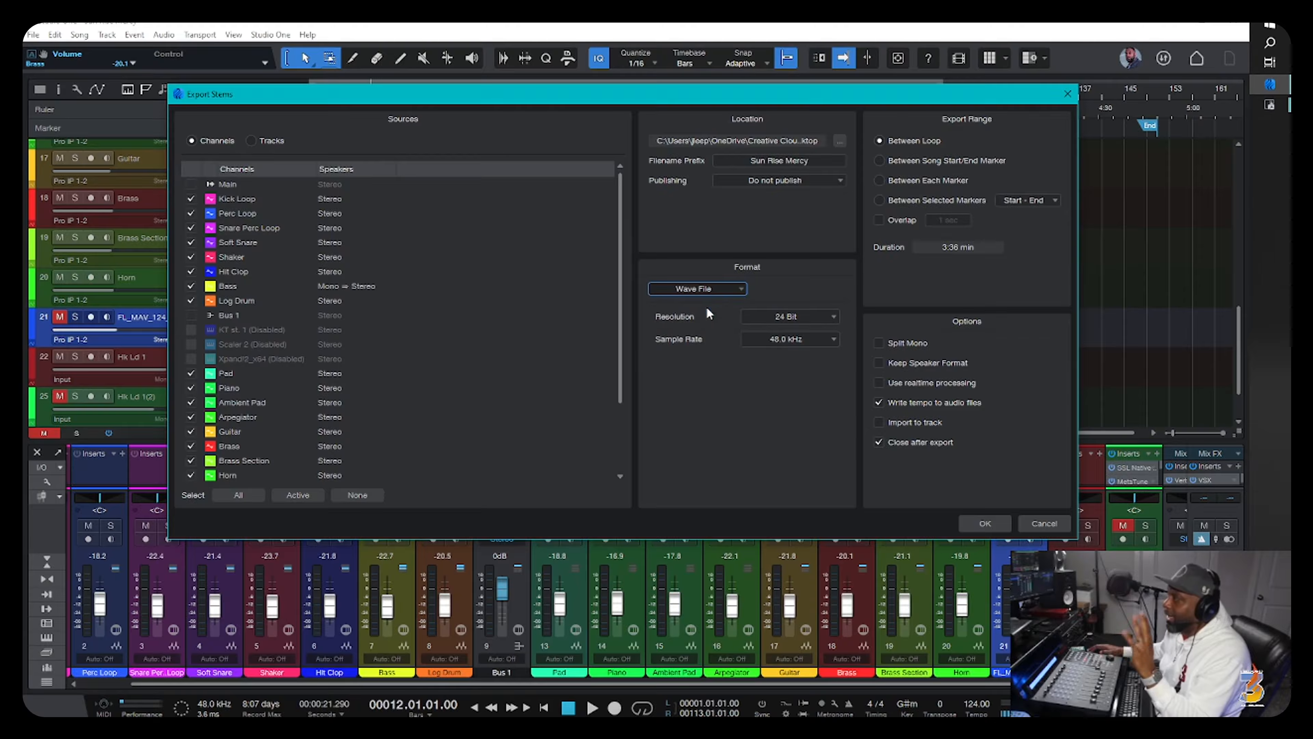
# Review the other available export file formats, keeping Wave File selected.
pyautogui.click(704, 288)
pyautogui.click(711, 274)
pyautogui.click(711, 288)
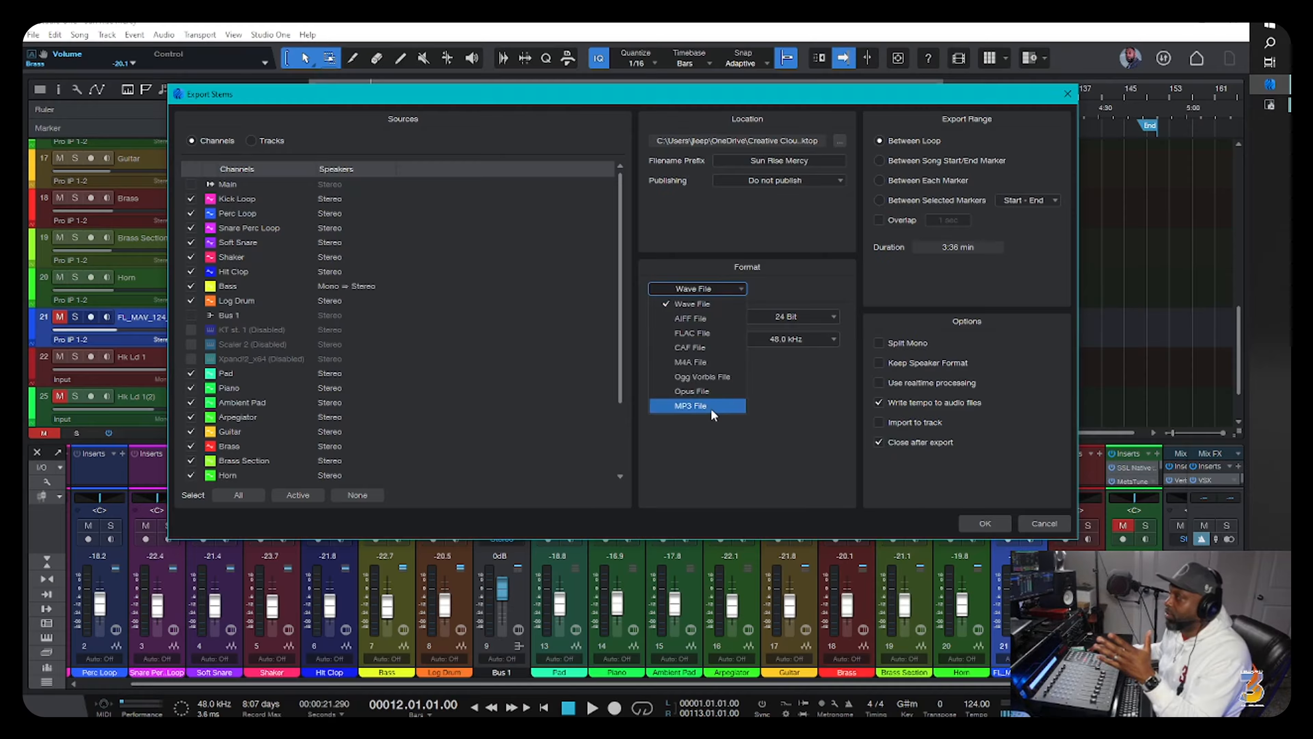
pyautogui.click(723, 428)
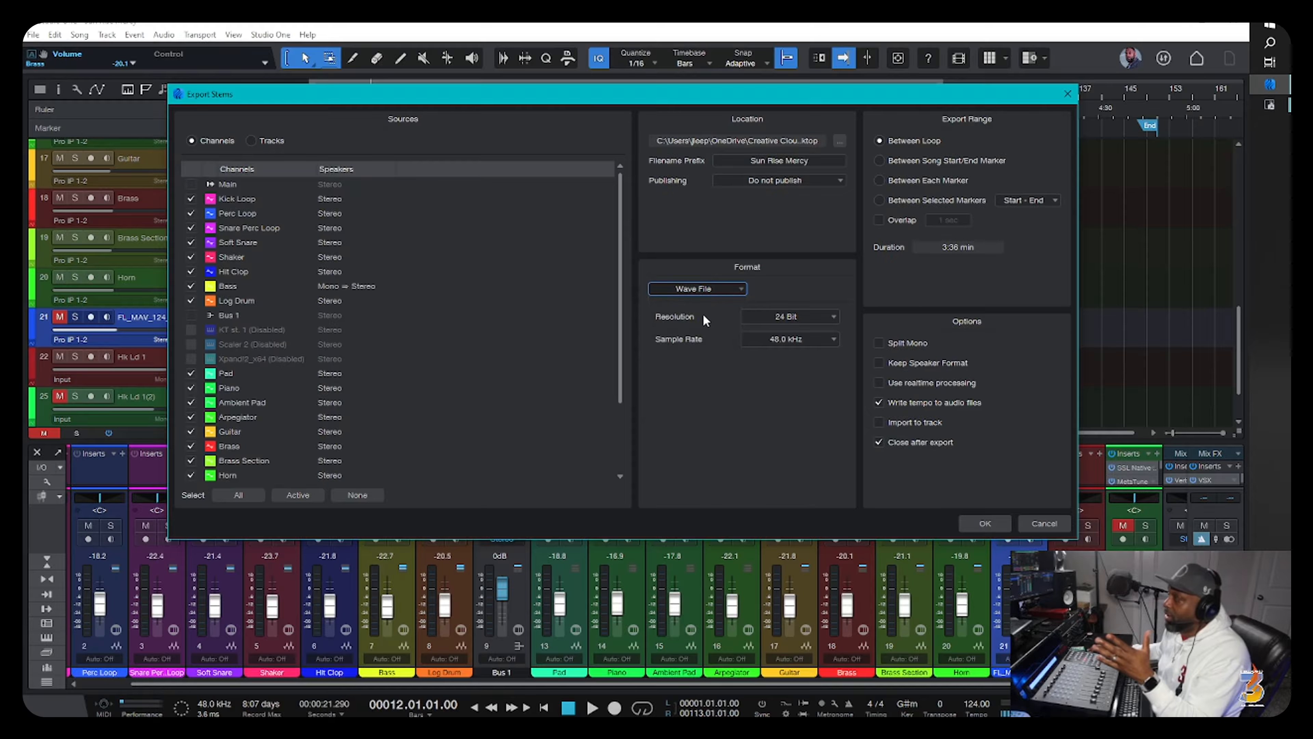
pyautogui.click(708, 288)
pyautogui.click(709, 263)
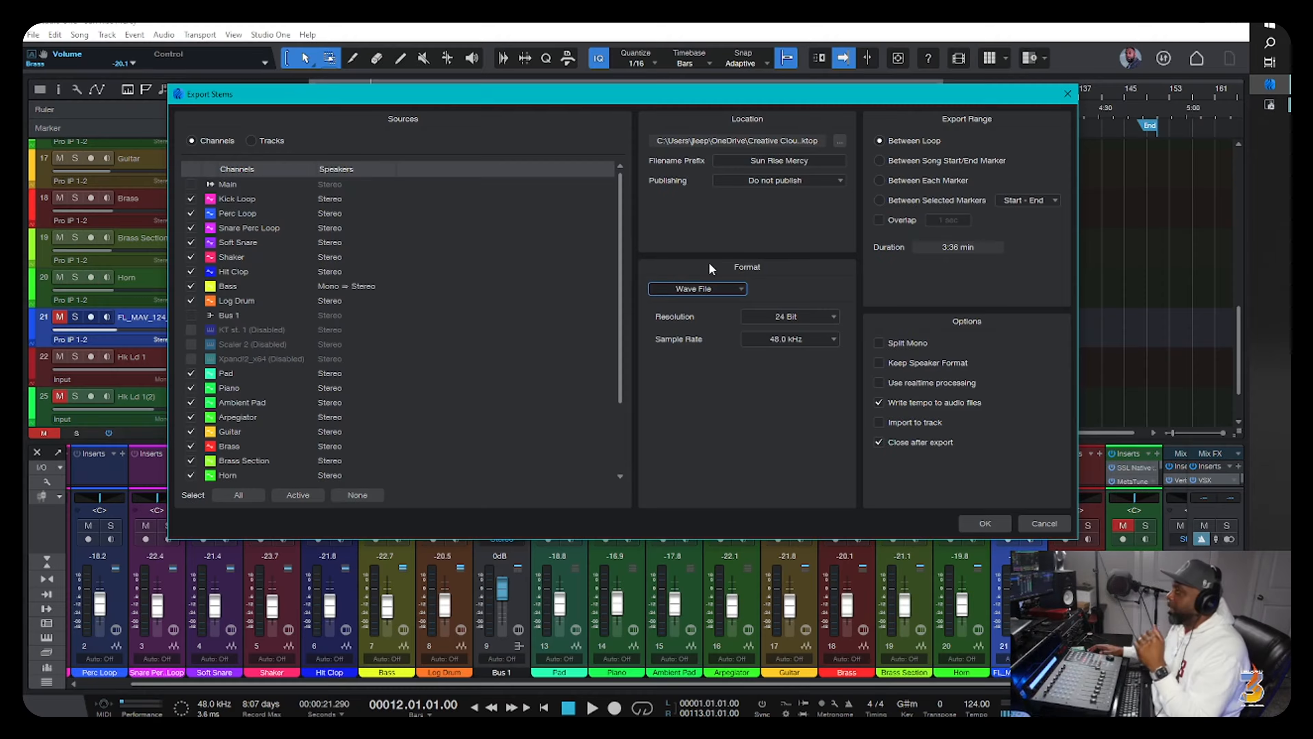
# Review the resolution and sample rate choices for the stems, keeping 24 Bit and 48.0 kHz.
pyautogui.click(767, 319)
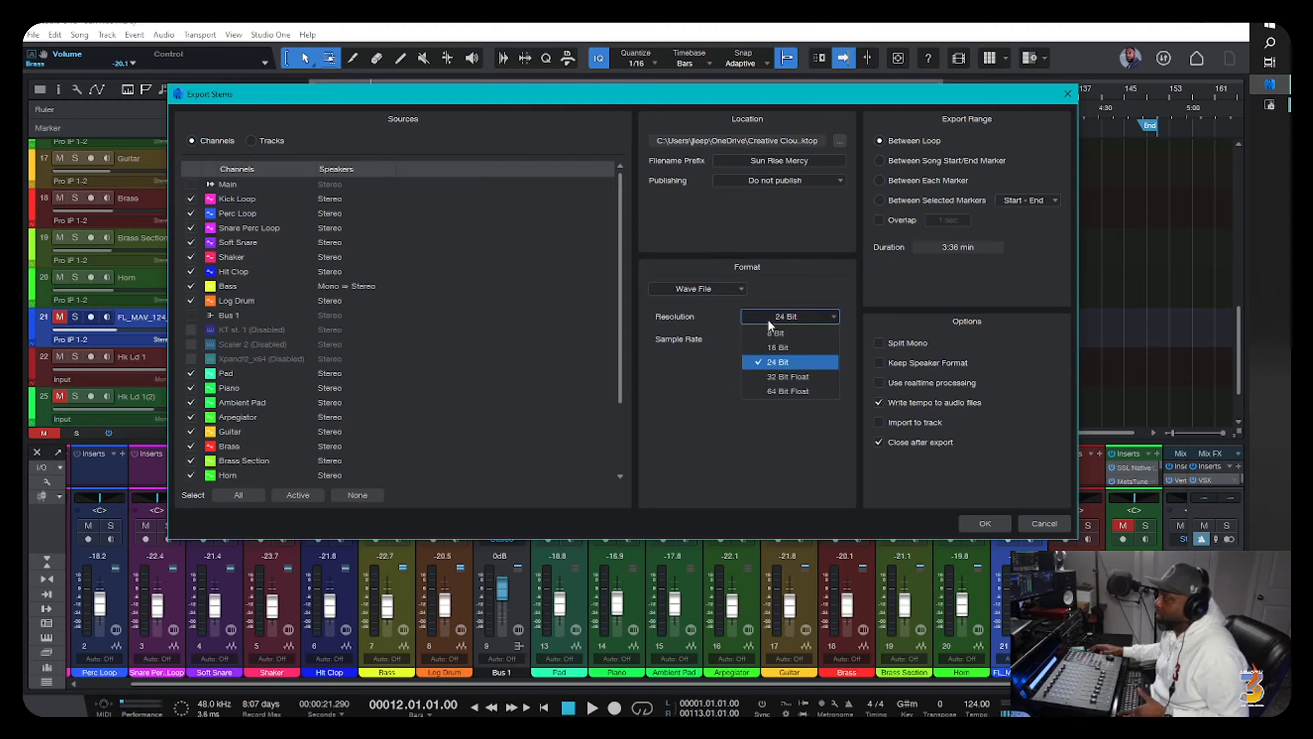
pyautogui.click(668, 338)
pyautogui.click(767, 341)
pyautogui.click(685, 356)
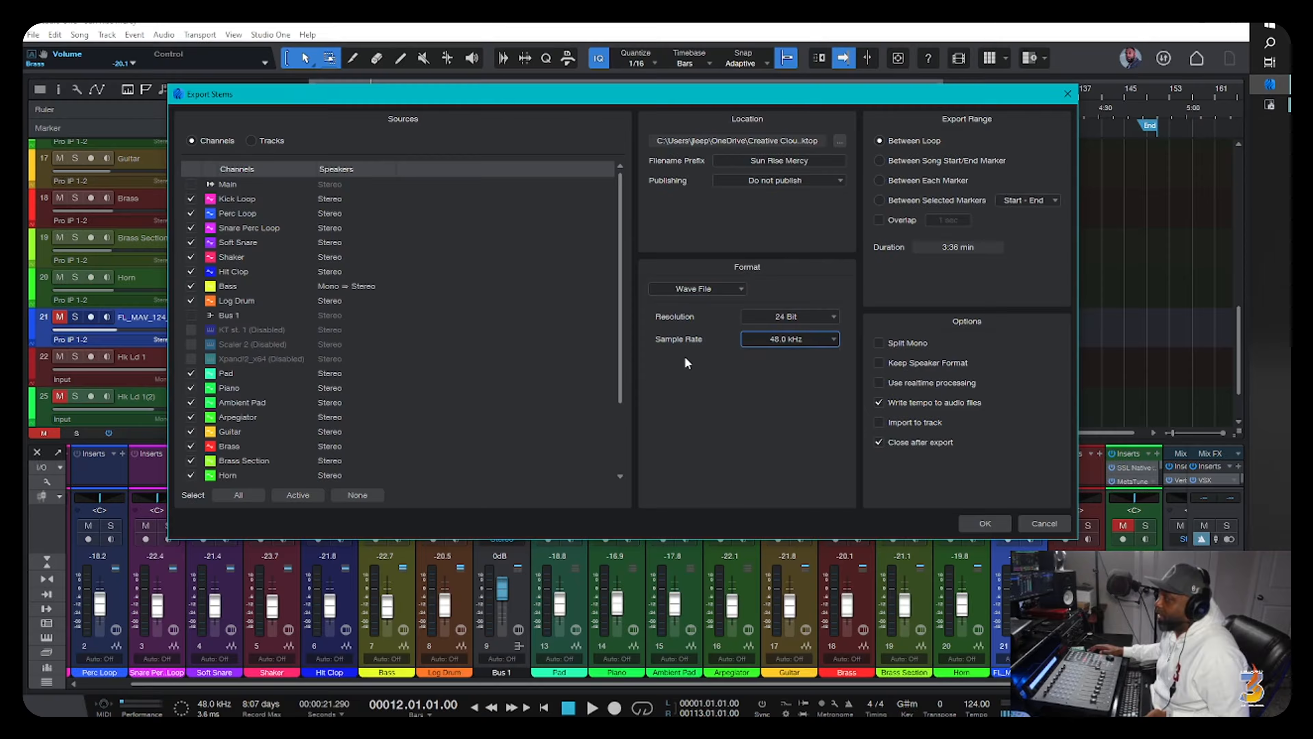
pyautogui.click(801, 341)
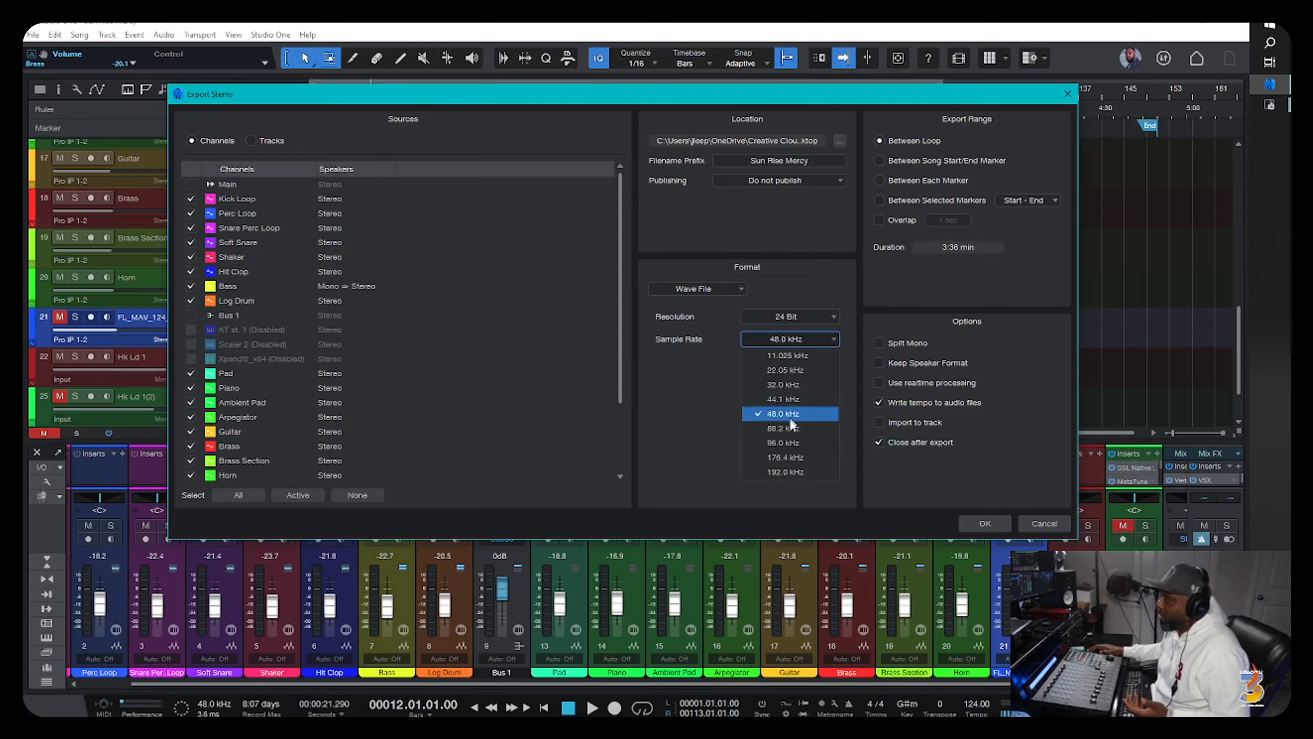
pyautogui.click(694, 376)
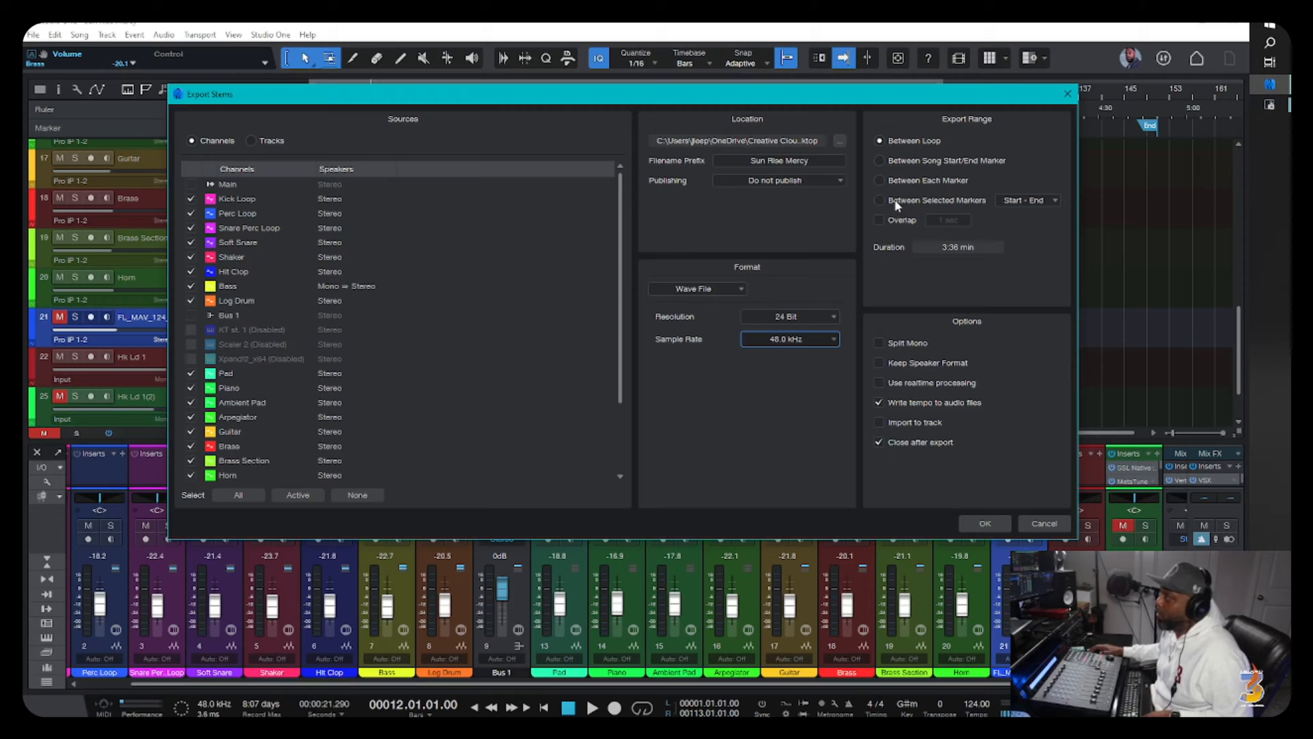
# Check the selected-markers range choice, turn on the 1 sec Overlap, and close the export settings without exporting.
pyautogui.click(1017, 200)
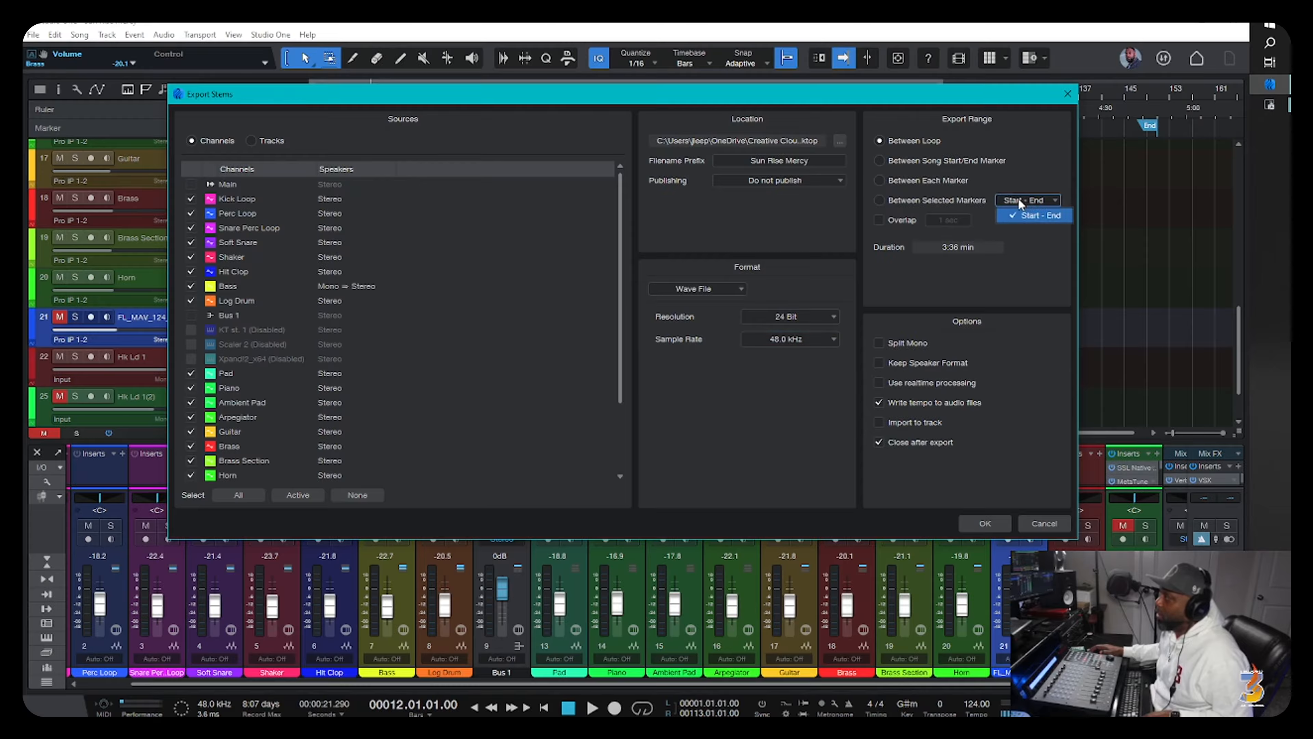
pyautogui.click(1018, 212)
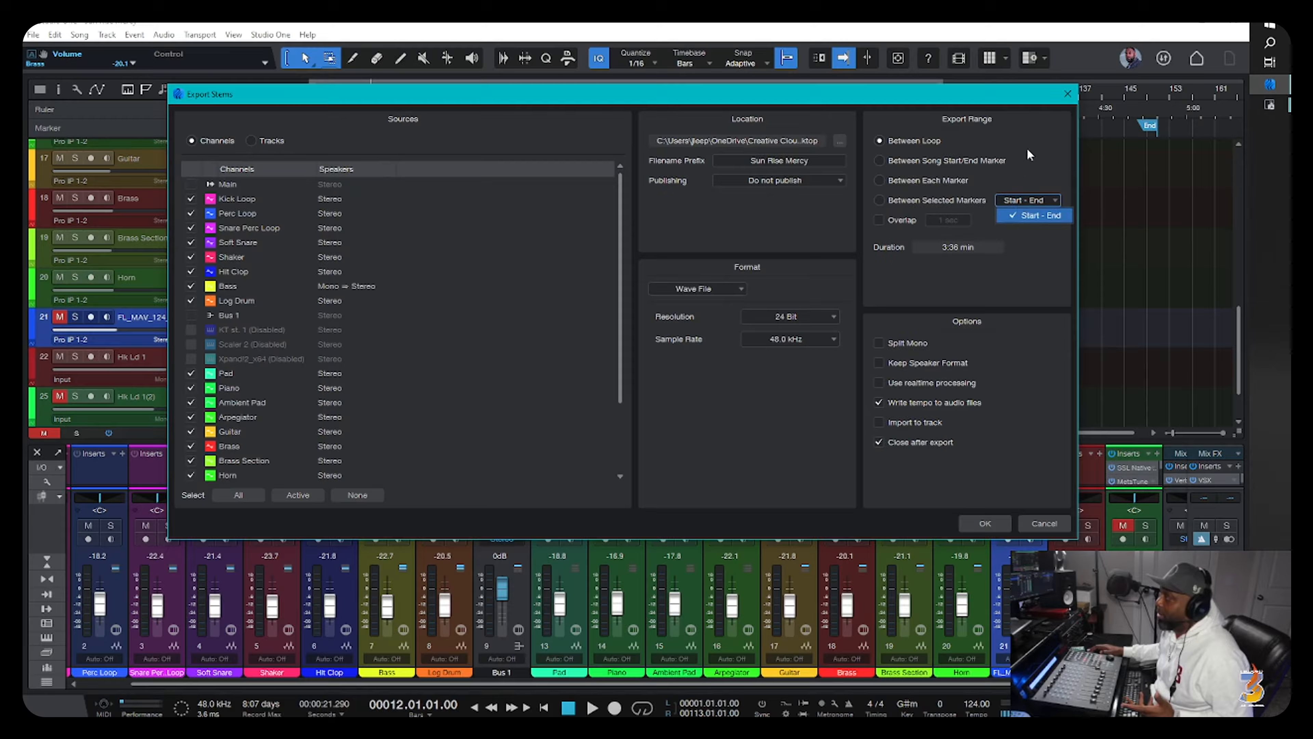
pyautogui.click(880, 219)
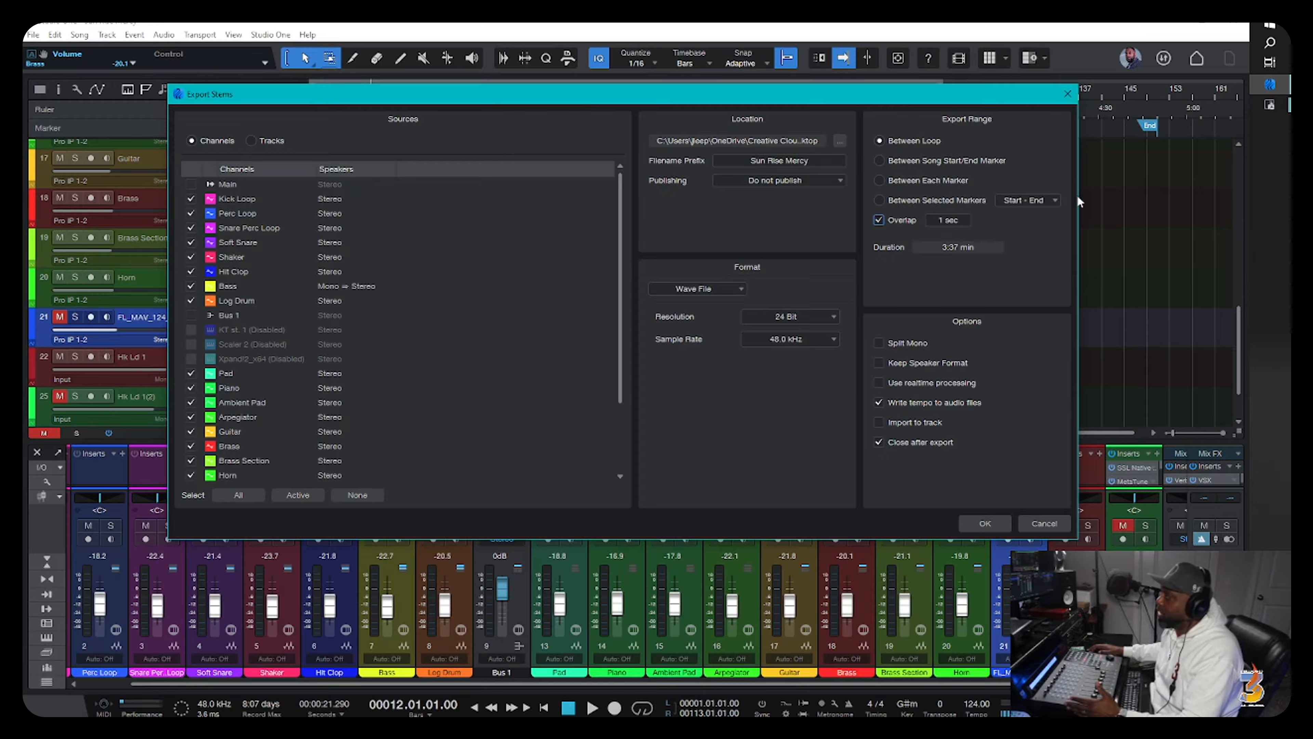
pyautogui.click(1044, 523)
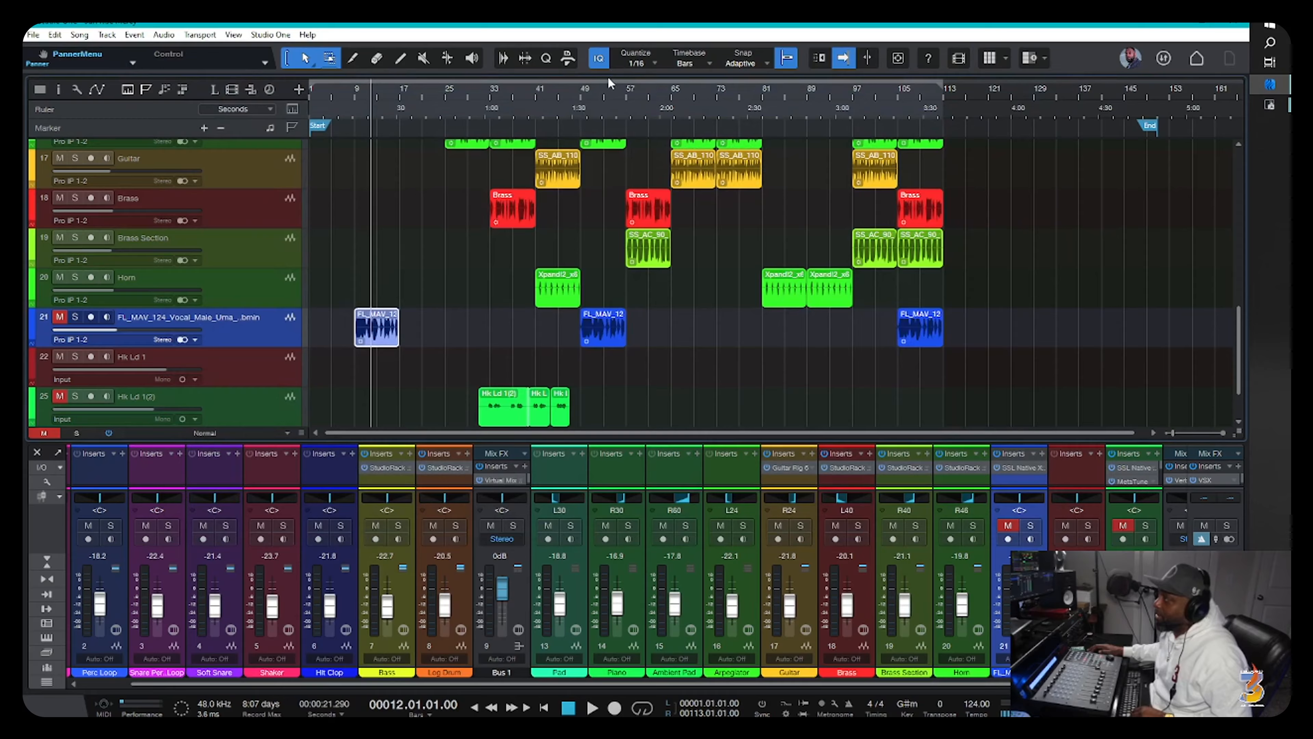
# Try loop ranges over bars 41 to 58 and bars 33 to 45, and select the song's End marker.
pyautogui.moveTo(614, 75)
pyautogui.mouseDown()
pyautogui.moveTo(856, 80)
pyautogui.moveTo(633, 84)
pyautogui.mouseUp()
pyautogui.moveTo(539, 80); pyautogui.dragTo(631, 76)
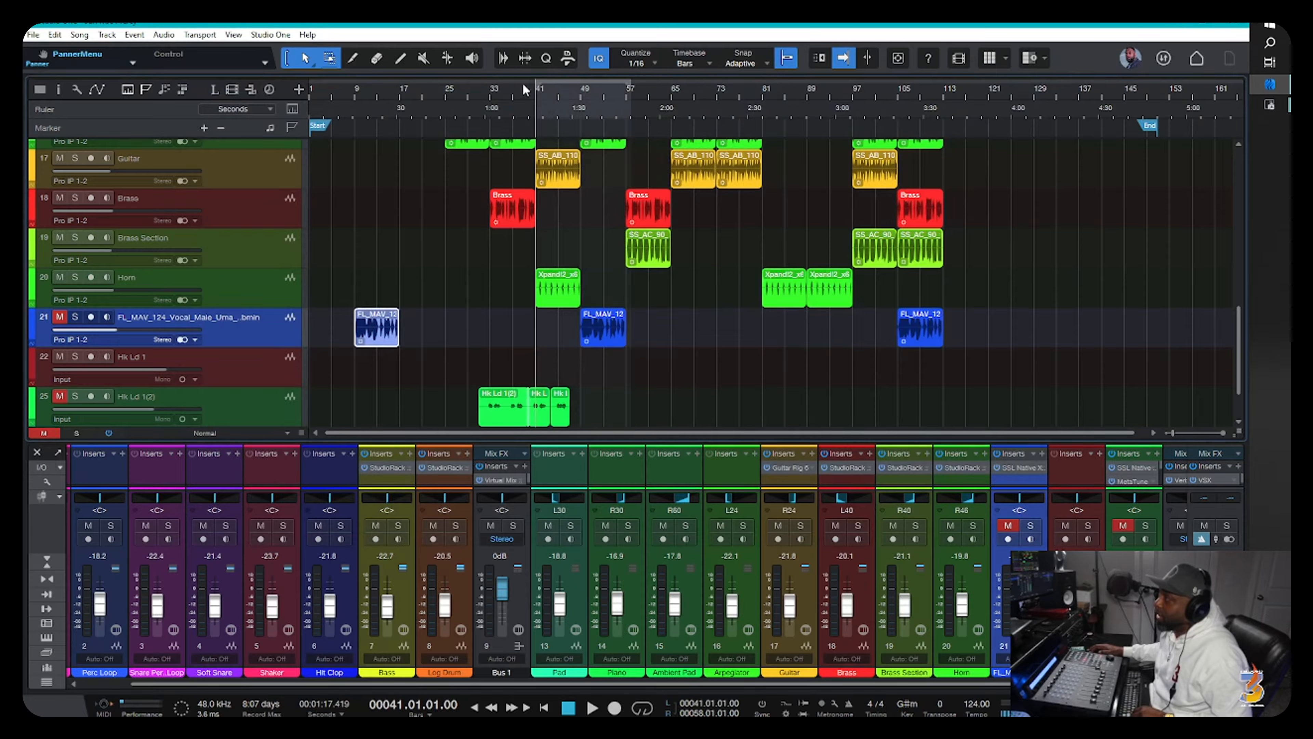
pyautogui.moveTo(493, 78); pyautogui.dragTo(557, 77)
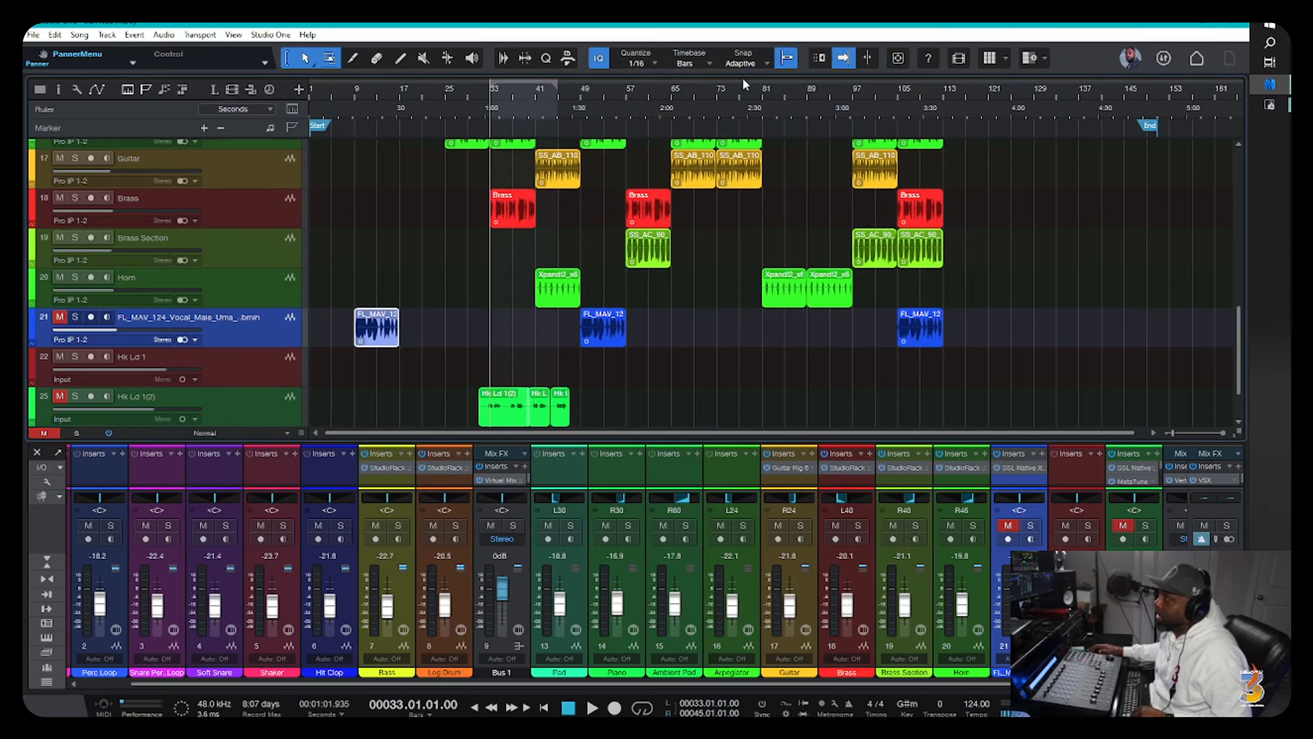
pyautogui.click(1148, 126)
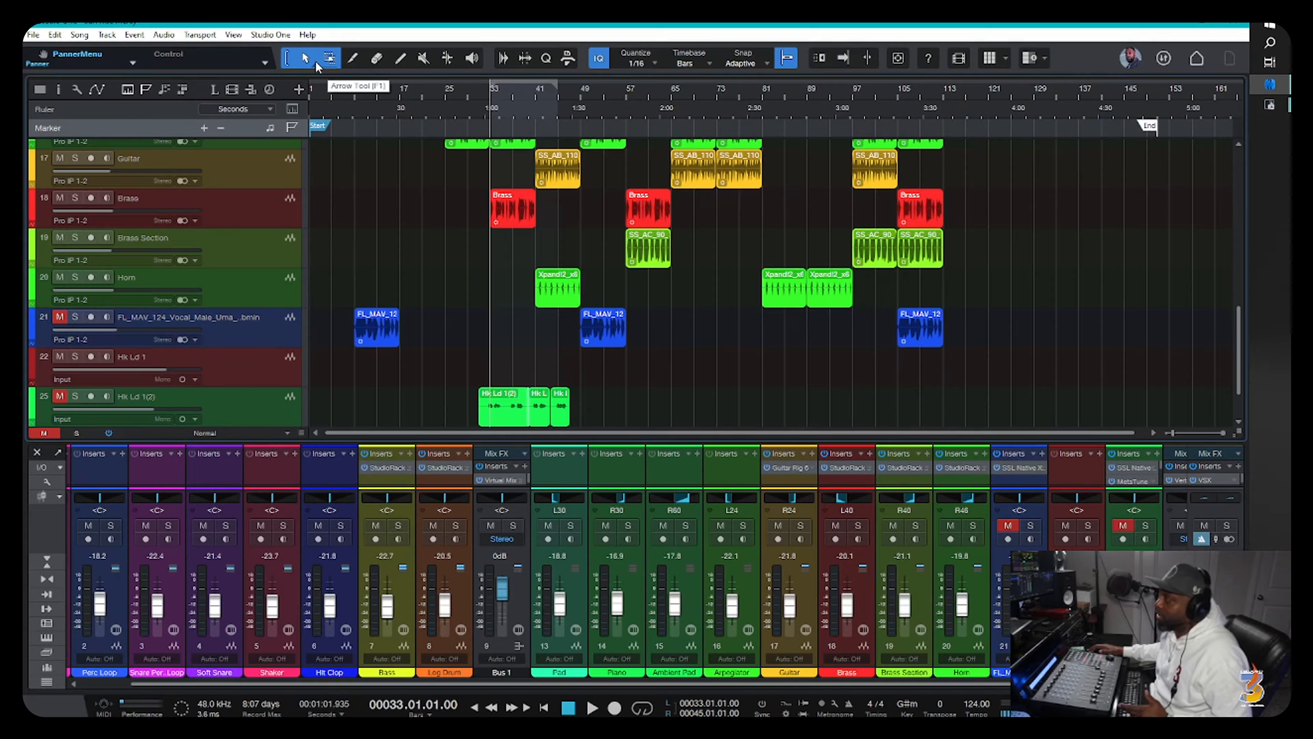
# Extend the loop range to run from bar 1 to bar 117, just past the last events of the song.
pyautogui.moveTo(492, 93); pyautogui.dragTo(242, 96)
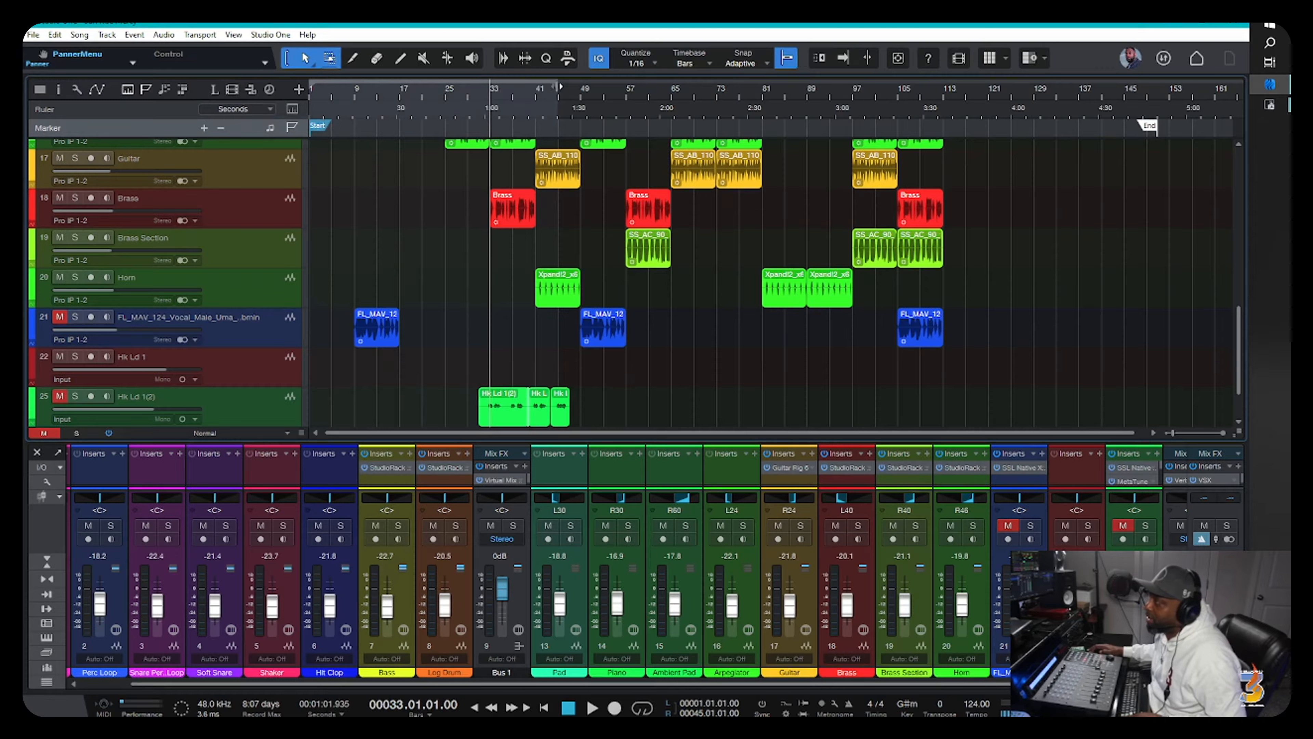
pyautogui.moveTo(557, 87); pyautogui.dragTo(946, 106)
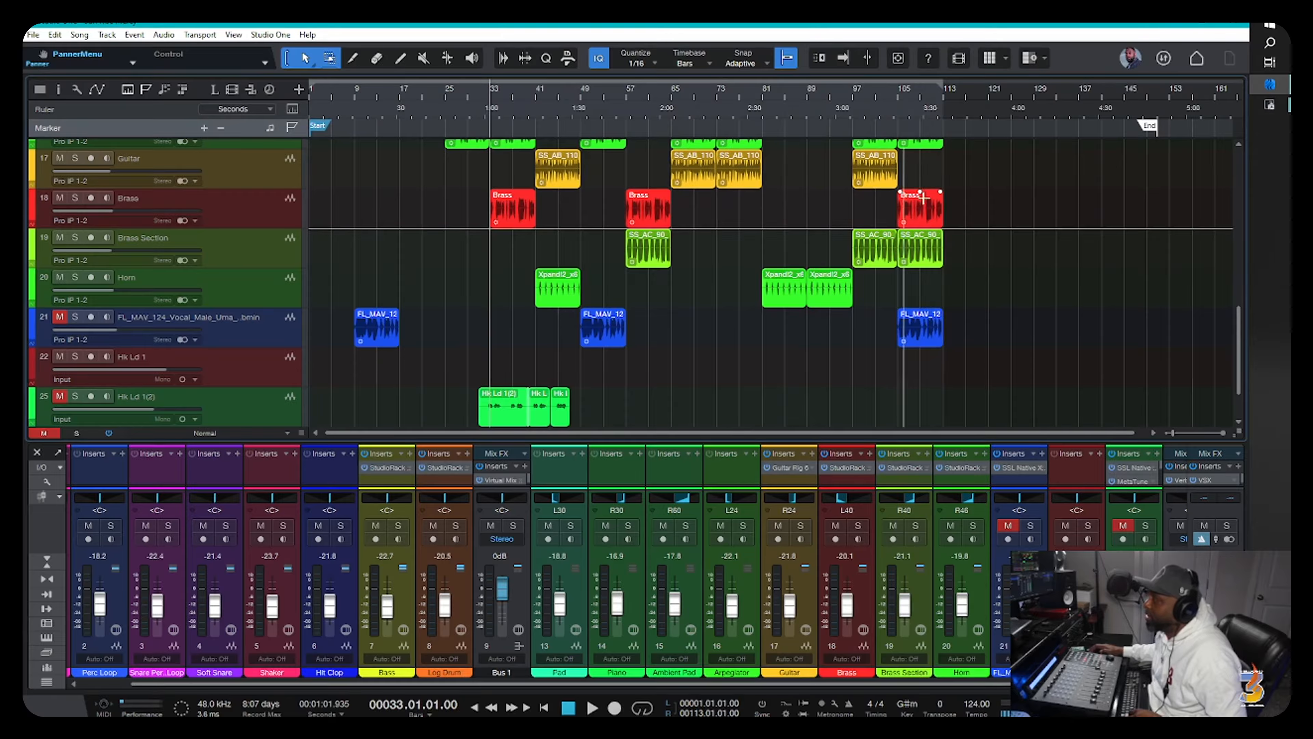
pyautogui.scroll(-2, 926, 197)
pyautogui.scroll(10, 927, 197)
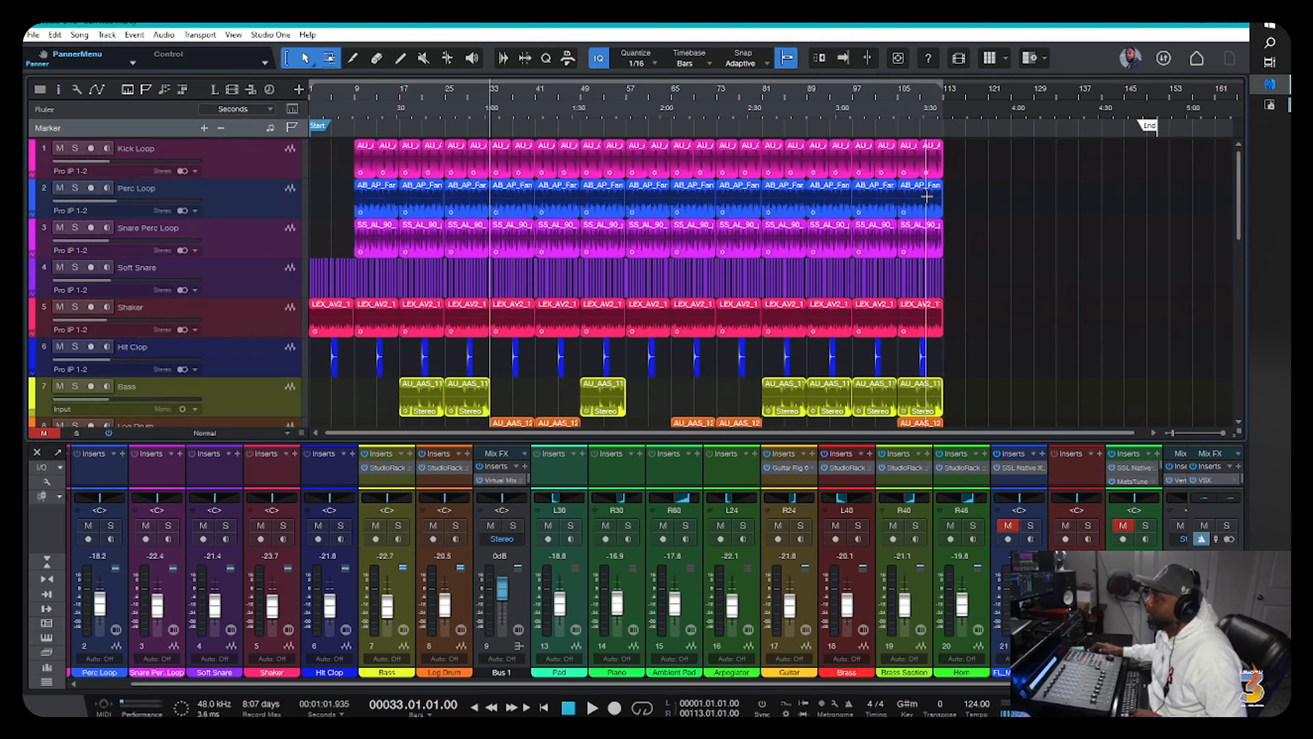
pyautogui.moveTo(942, 88); pyautogui.dragTo(967, 88)
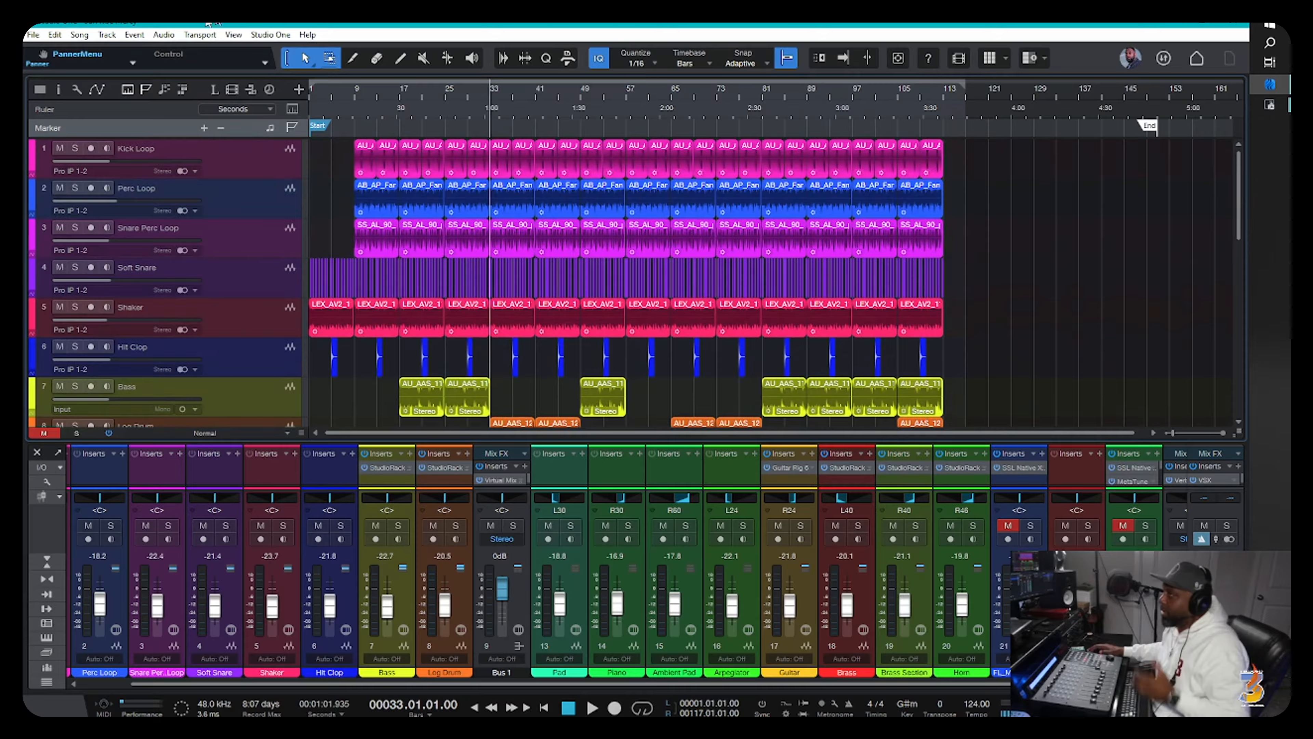
# Reopen the Export Stems settings, turn off Overlap, and export the channel stems between the loop.
pyautogui.click(79, 35)
pyautogui.click(109, 93)
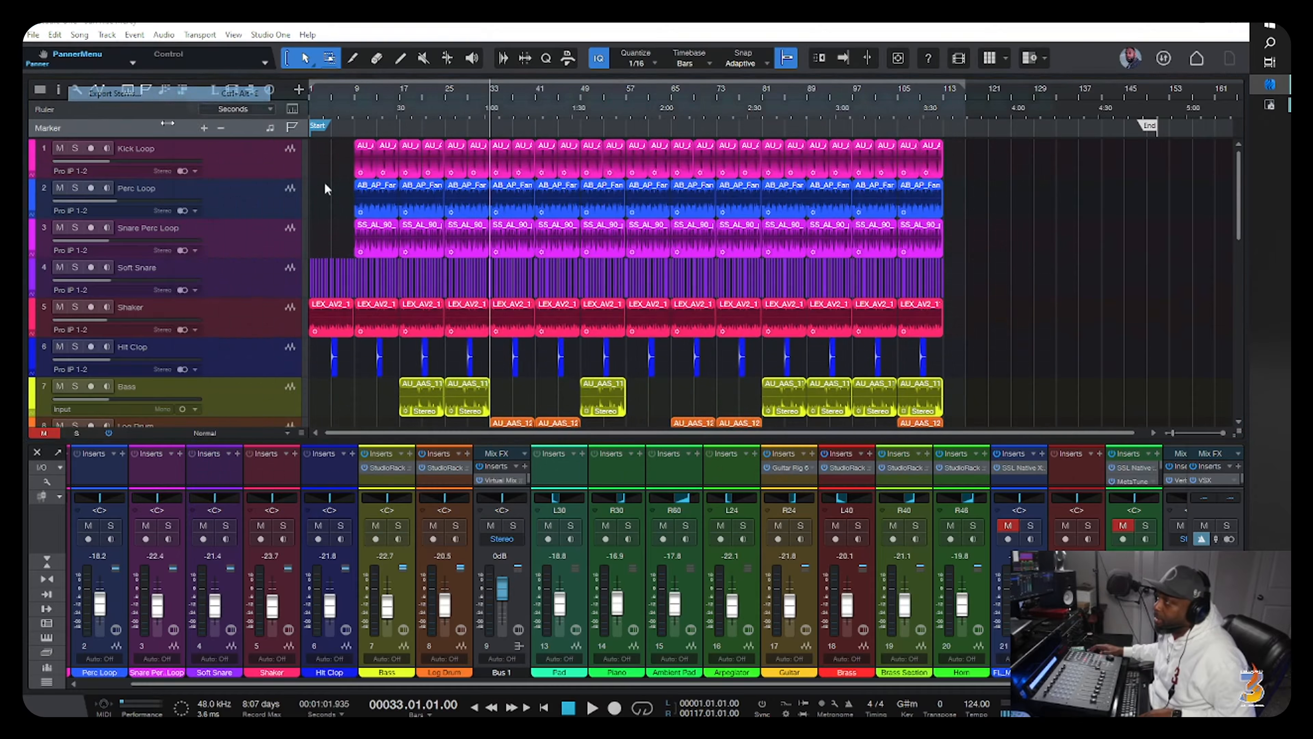
pyautogui.click(902, 222)
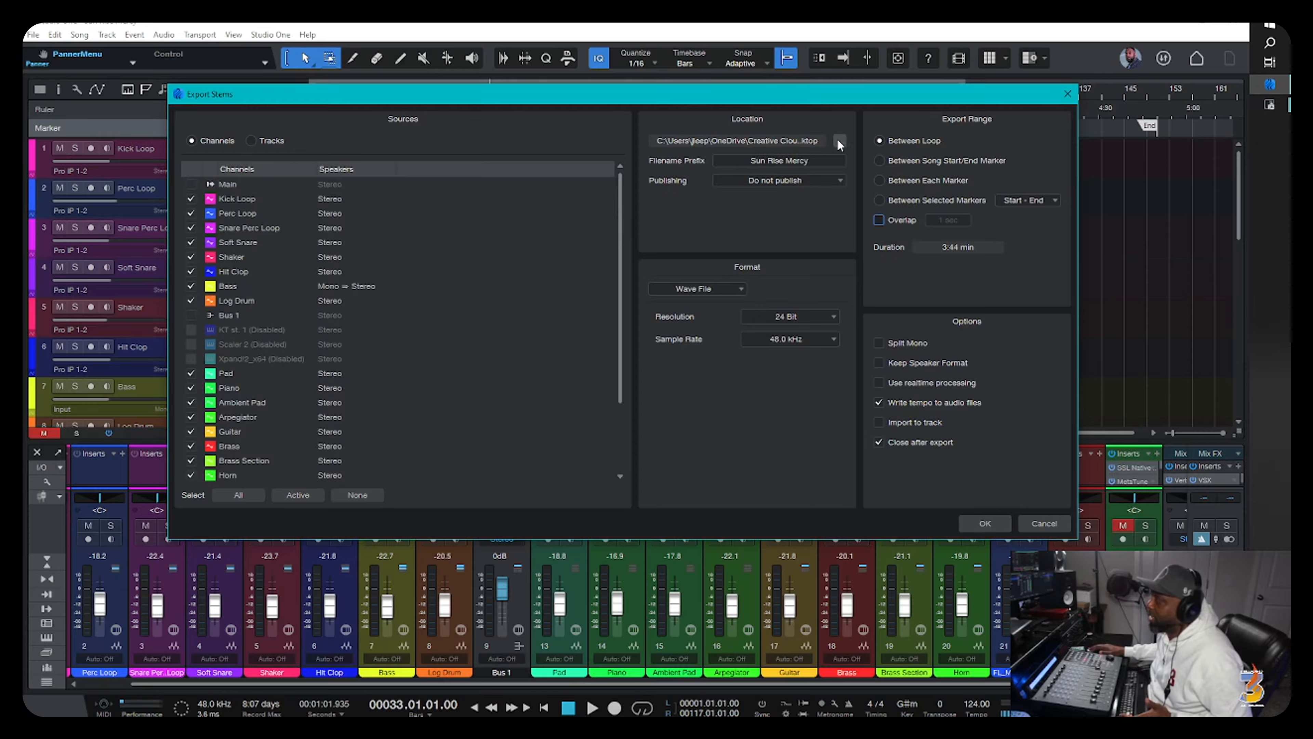
pyautogui.click(972, 524)
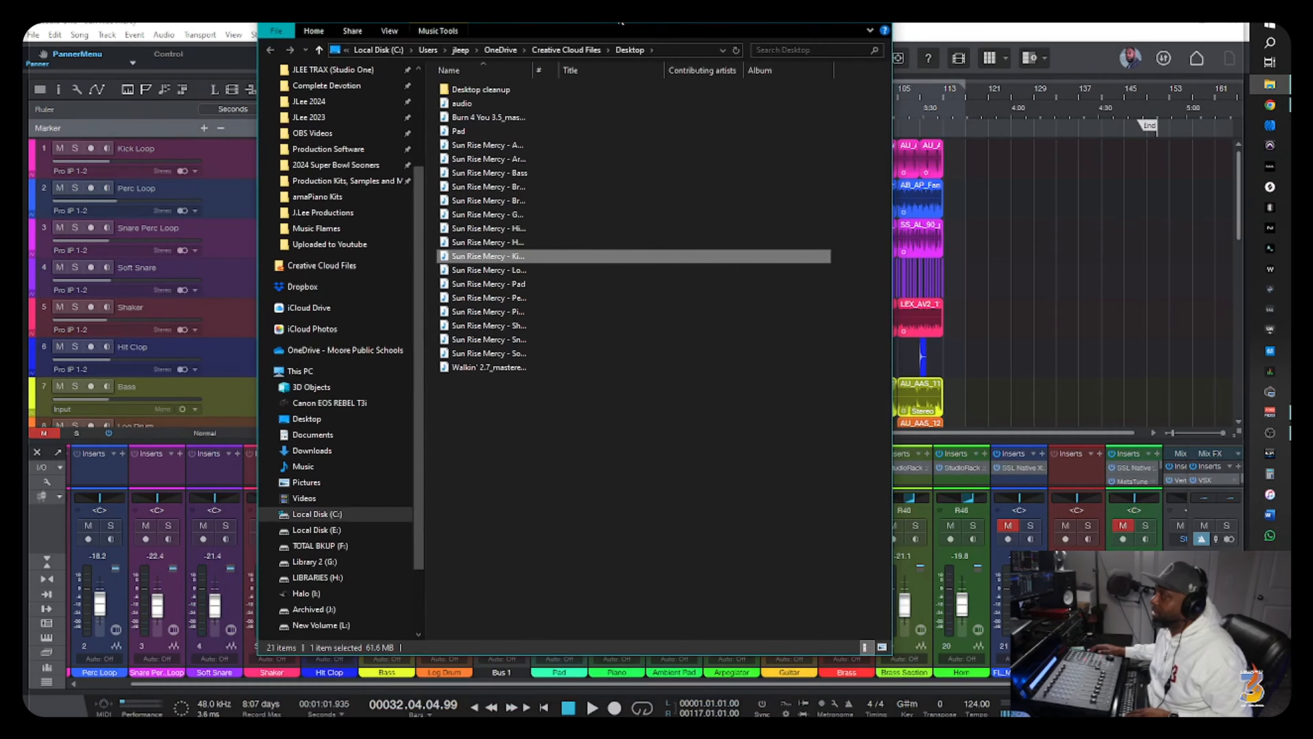
# Move the File Explorer window showing the Desktop folder away from the Studio One arrangement.
pyautogui.moveTo(620, 18); pyautogui.dragTo(619, 16)
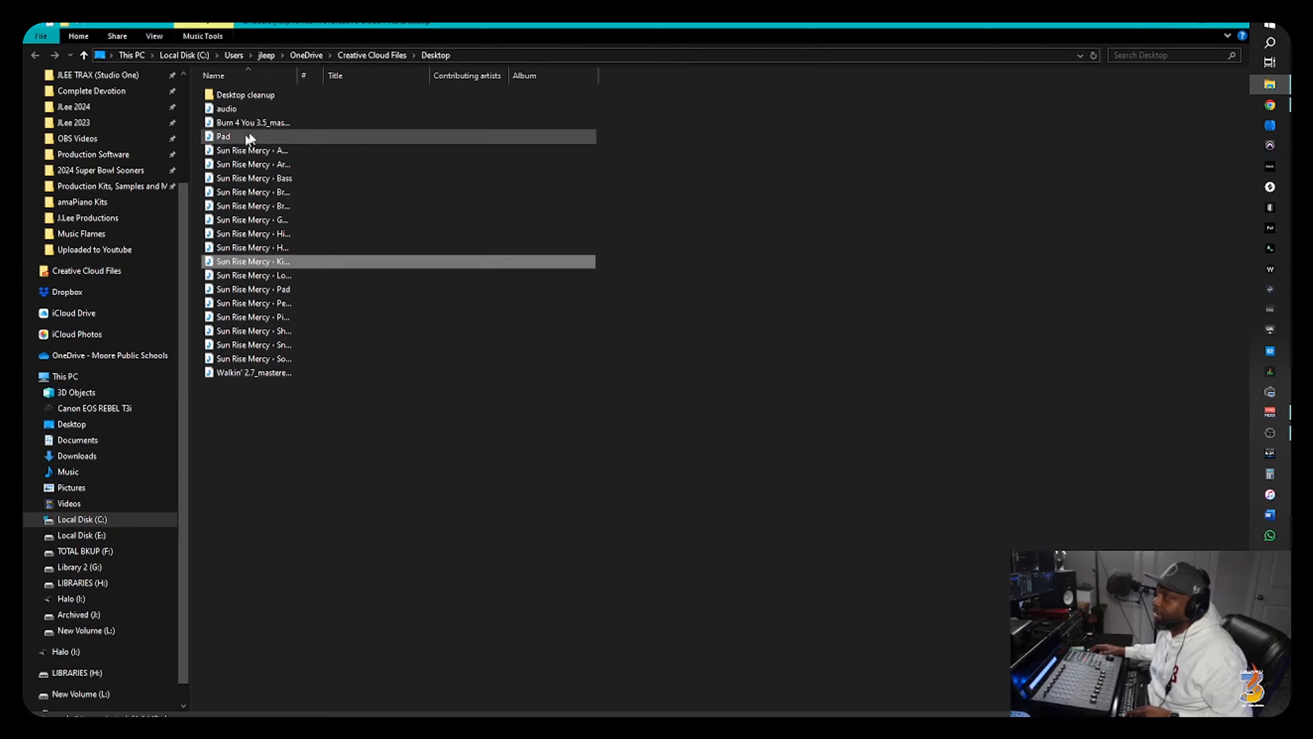
pyautogui.moveTo(295, 78); pyautogui.dragTo(459, 78)
pyautogui.doubleClick(475, 28)
pyautogui.moveTo(509, 31); pyautogui.dragTo(519, 23)
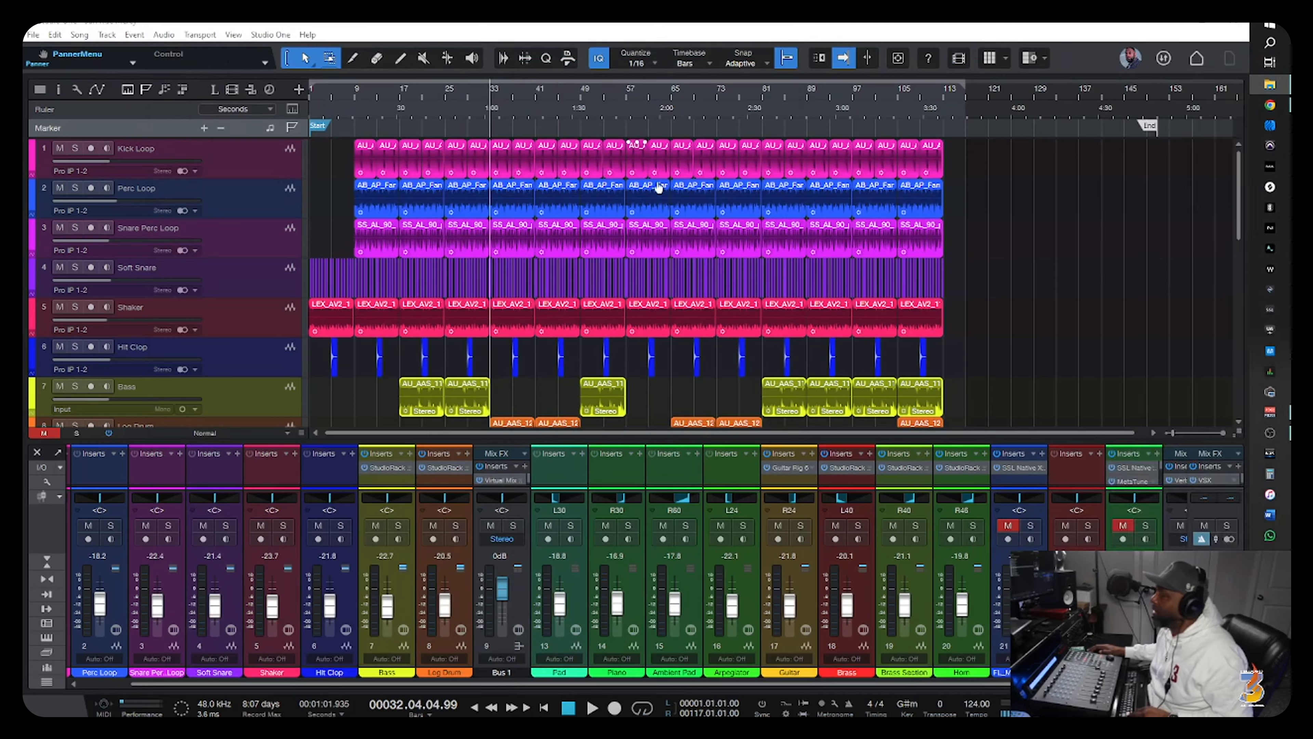
# Select all tracks in the arrangement, from Kick Loop down to Bus 2.
pyautogui.scroll(-8, 497, 265)
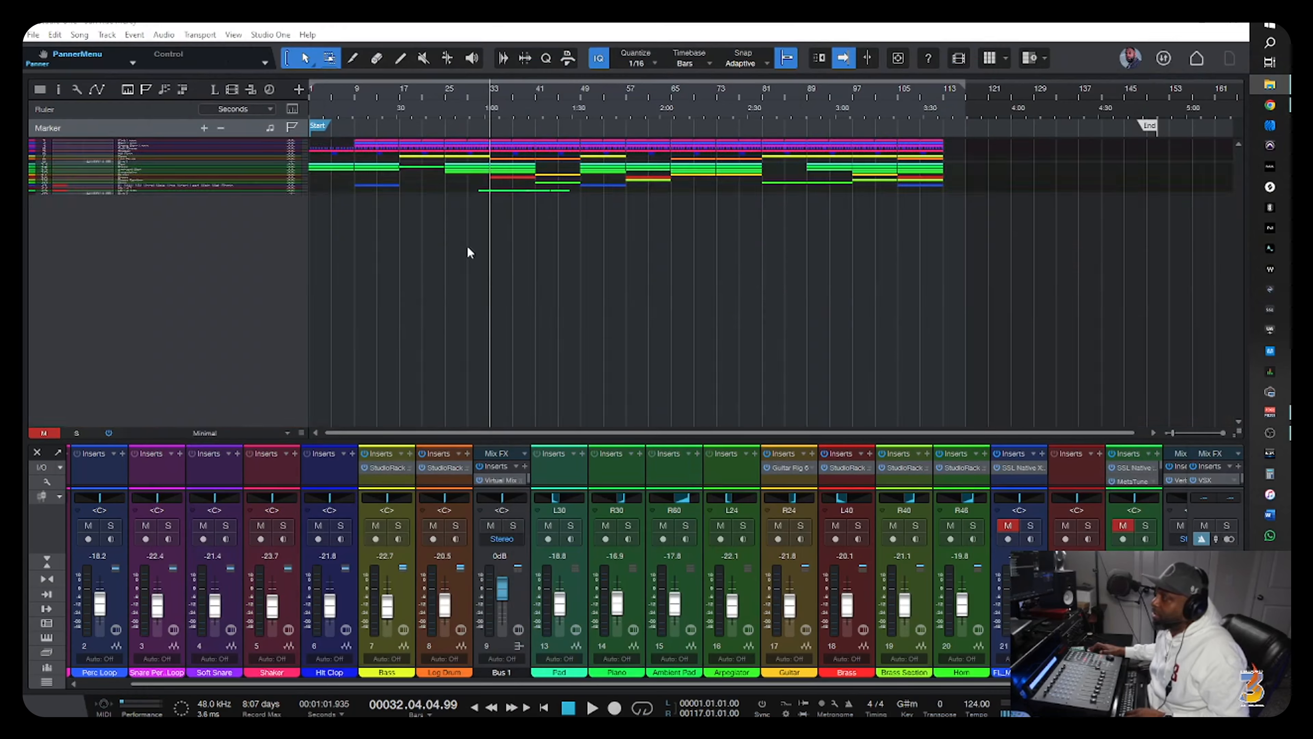
pyautogui.scroll(8, 423, 254)
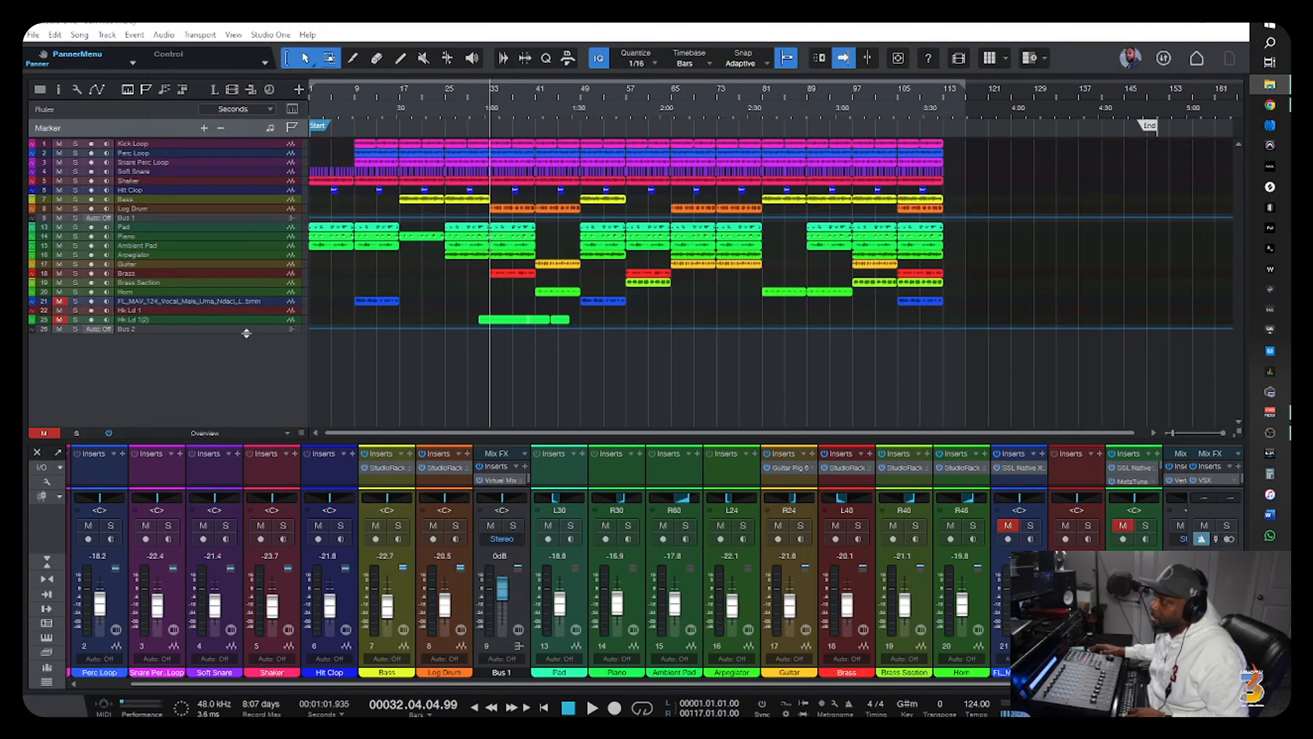
pyautogui.click(255, 330)
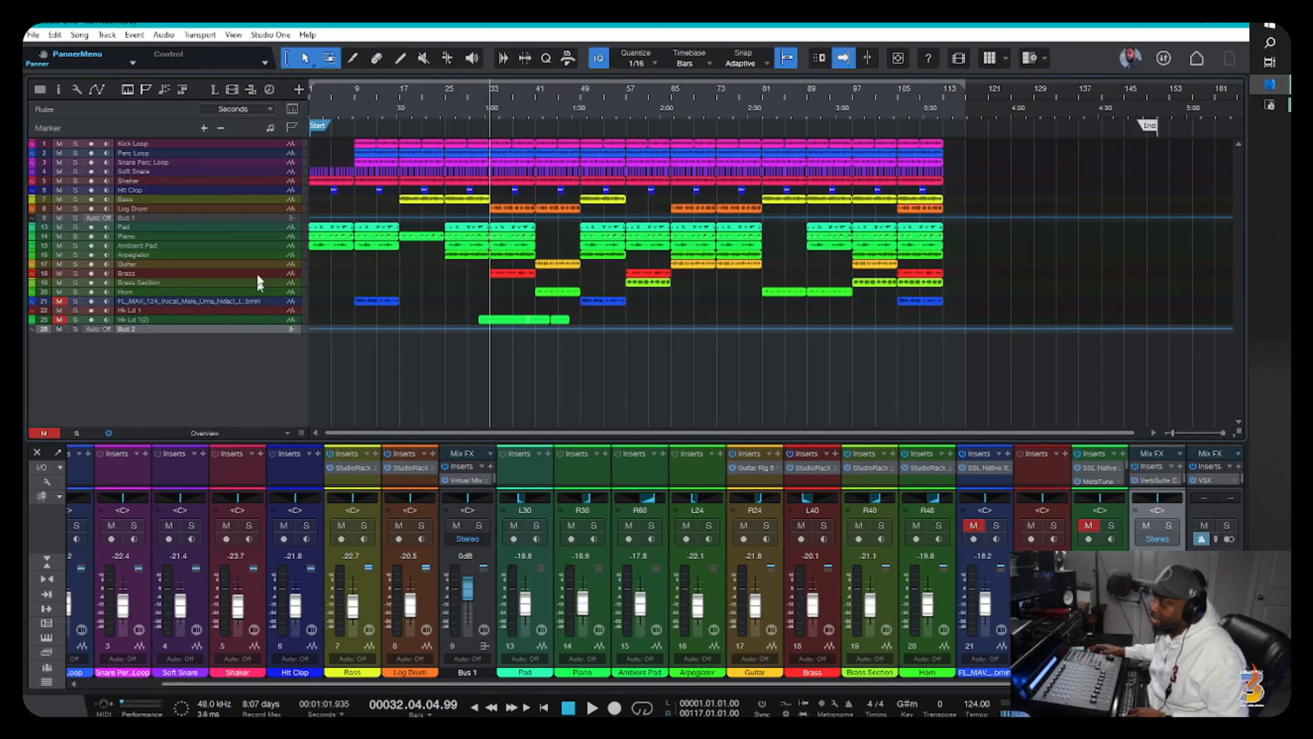
pyautogui.keyDown('shift'); pyautogui.click(247, 143); pyautogui.keyUp('shift')
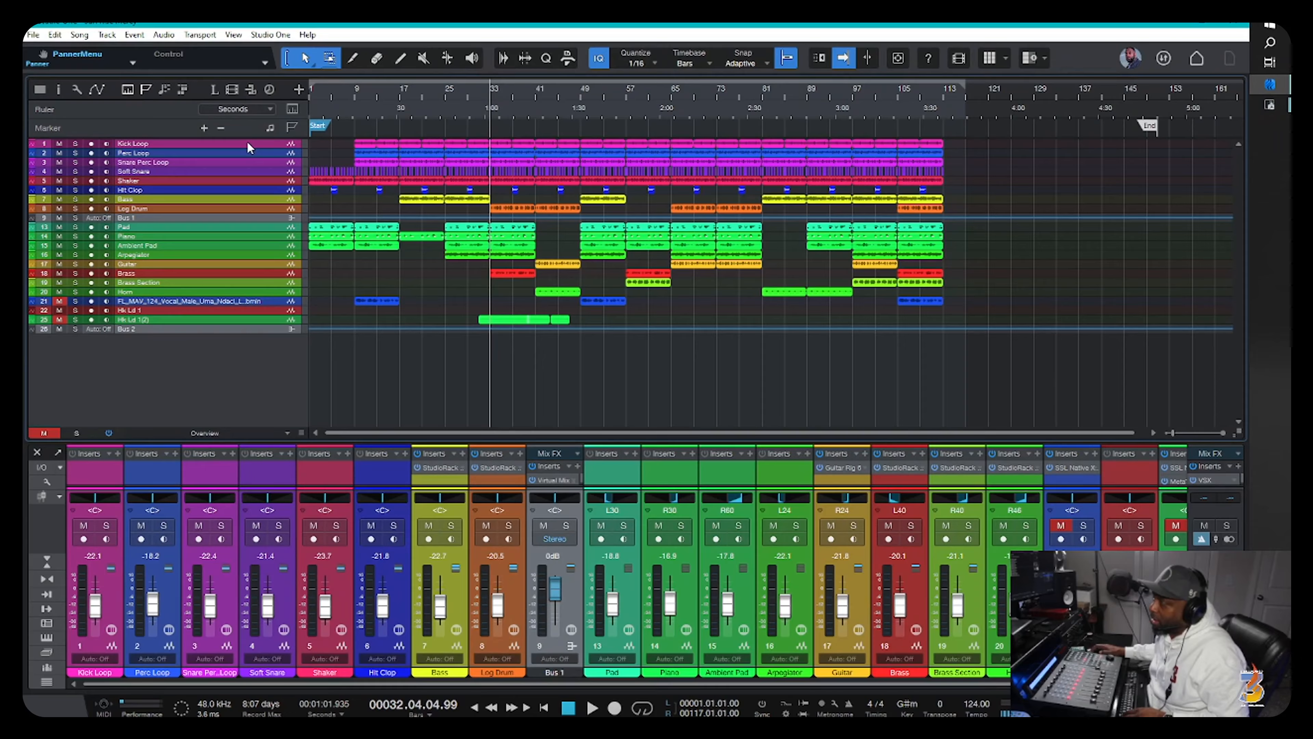
pyautogui.rightClick(247, 147)
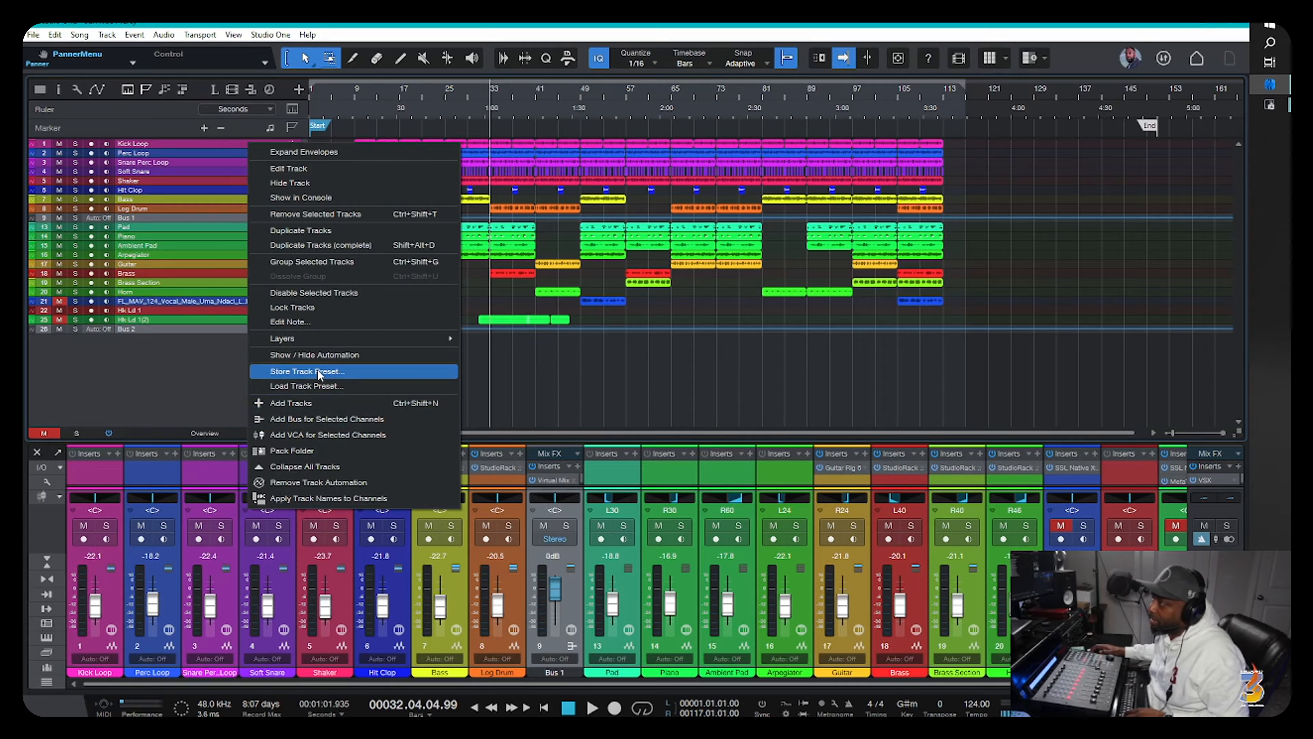
pyautogui.click(181, 397)
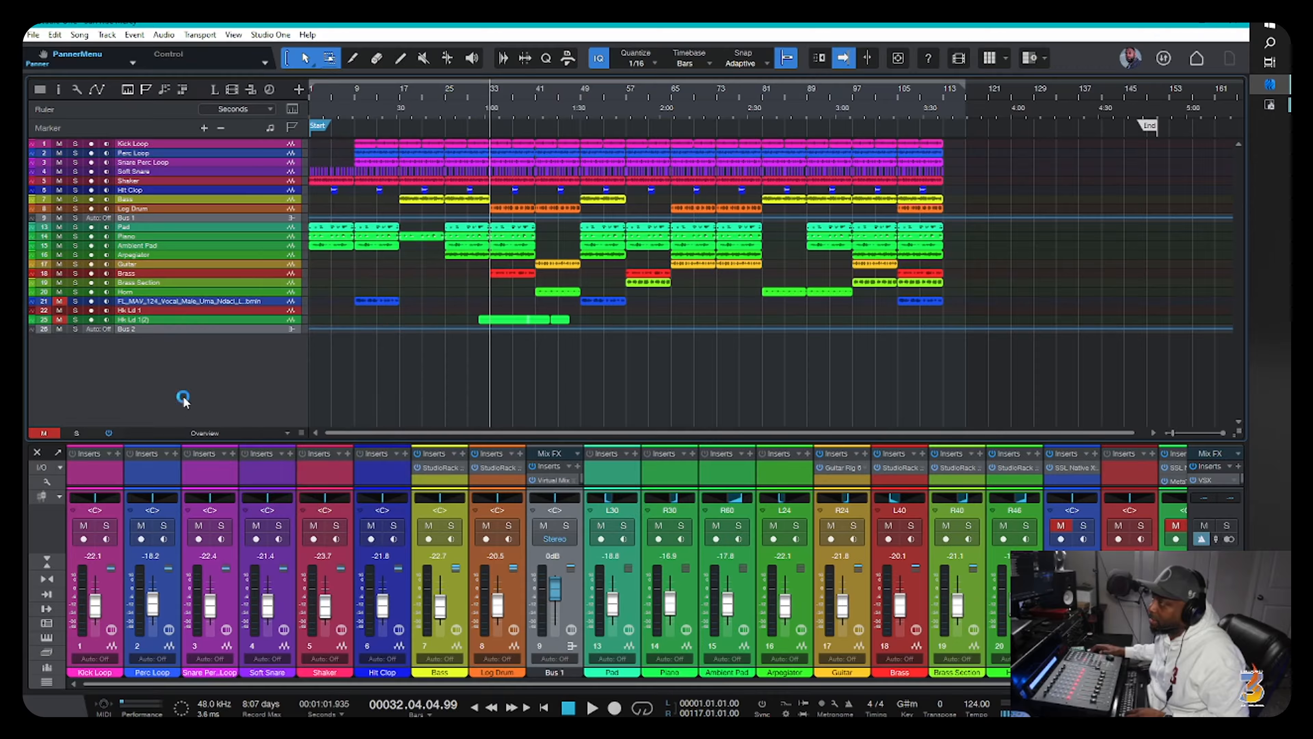
# Put all of the song's tracks into a new folder track and collapse that folder.
pyautogui.rightClick(188, 394)
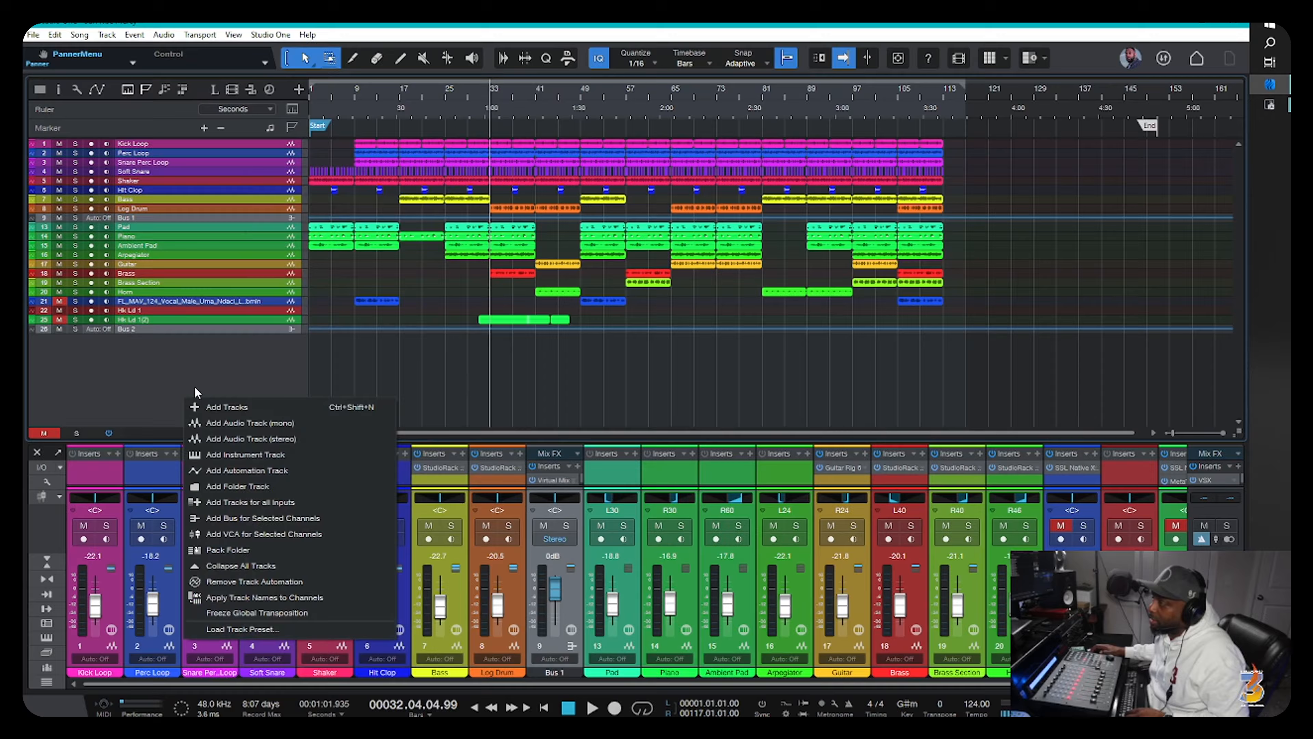
pyautogui.click(233, 489)
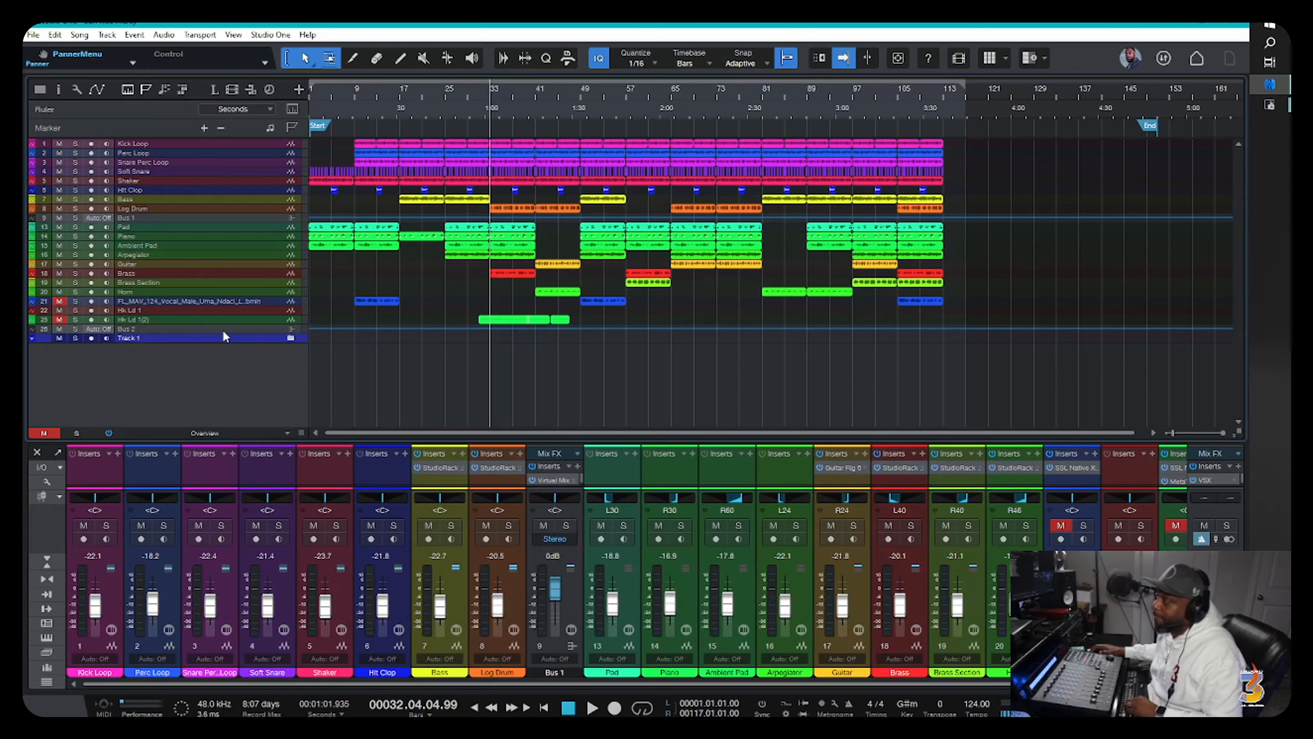
pyautogui.click(237, 381)
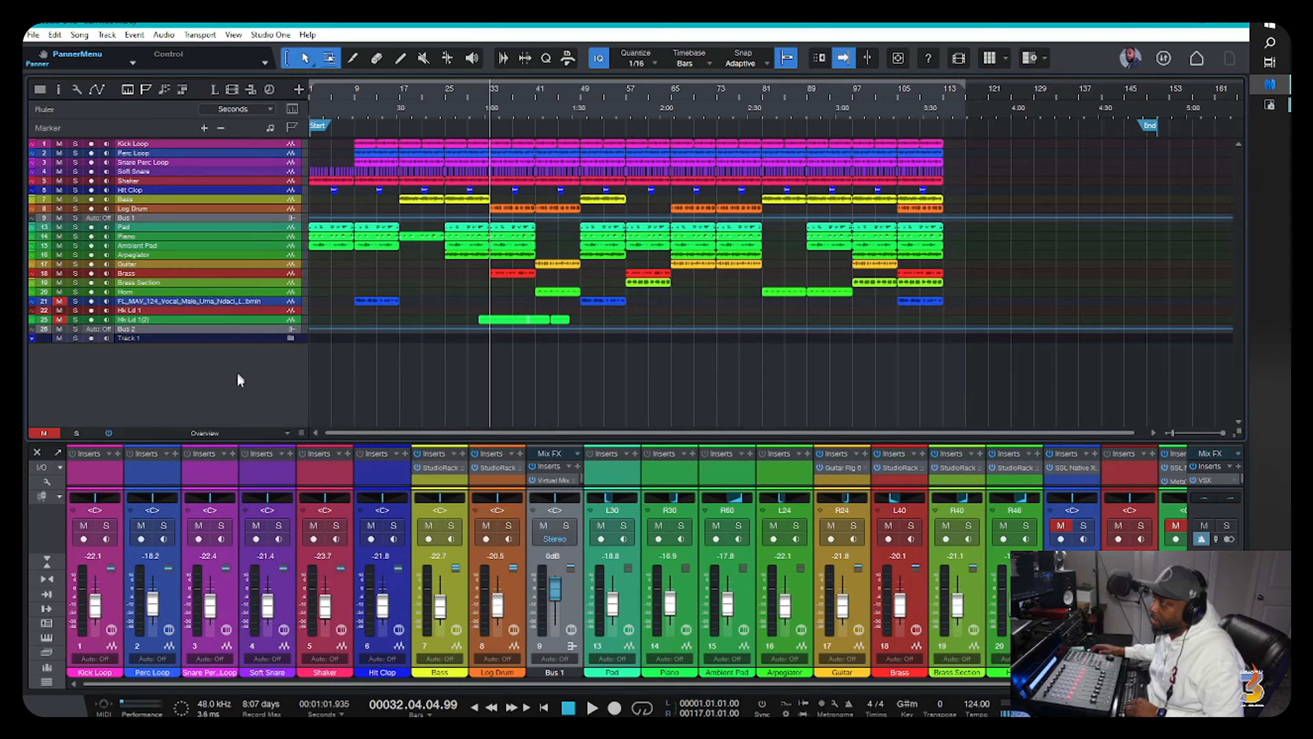
pyautogui.moveTo(237, 330); pyautogui.dragTo(237, 341)
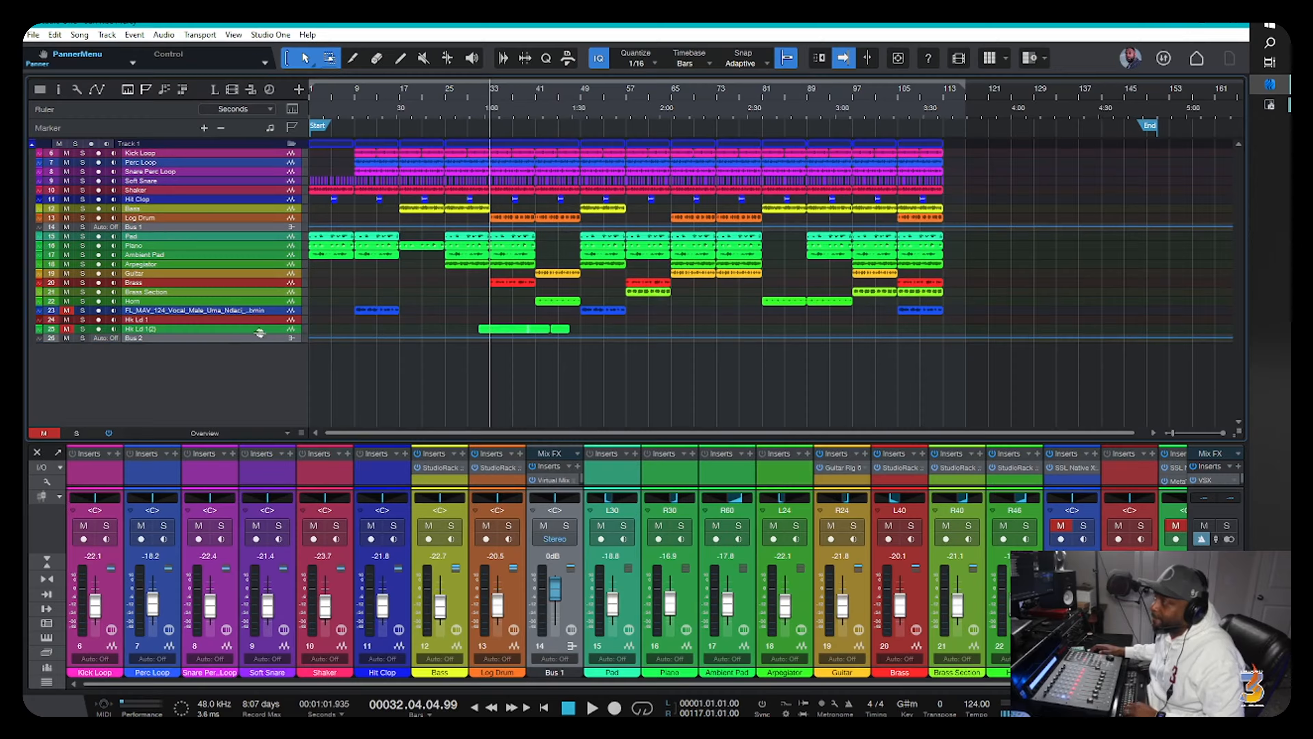
pyautogui.click(33, 145)
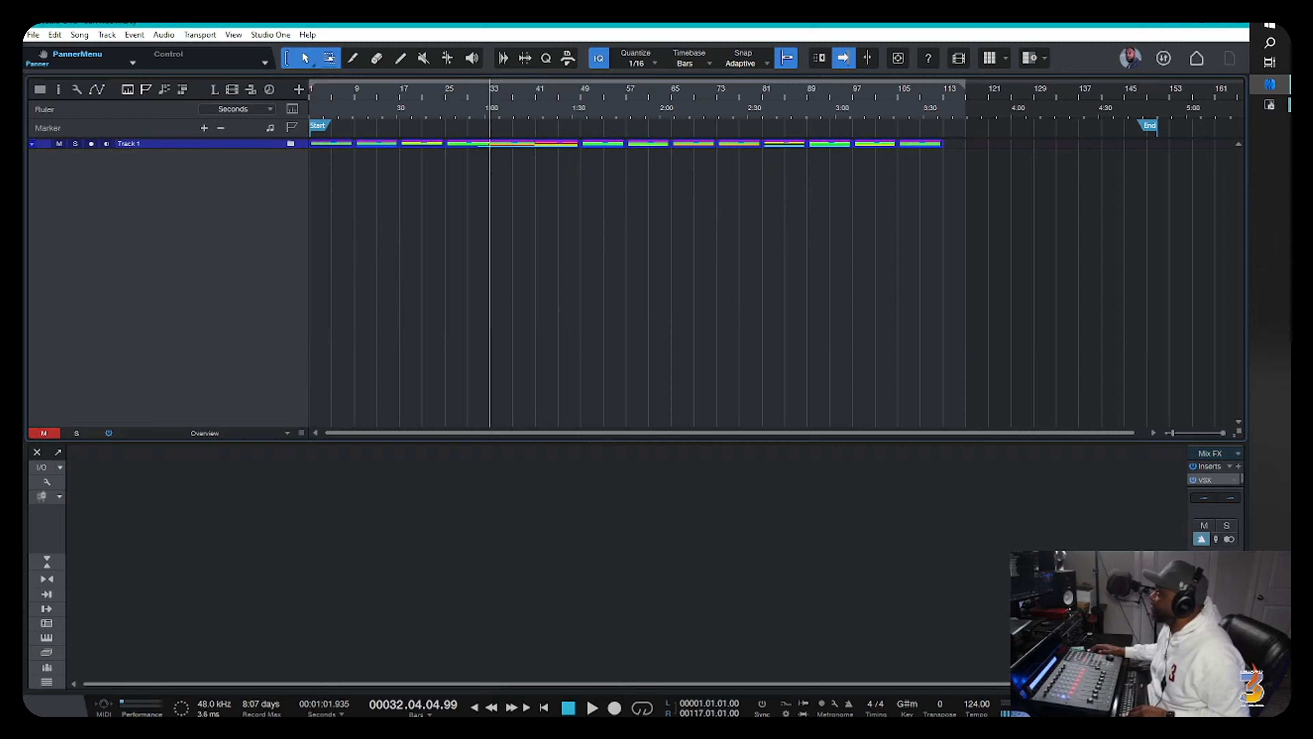
# Bring the File Explorer window with the Desktop files back over the arrangement and review the exported Sun Rise Mercy stems.
pyautogui.moveTo(1287, 103); pyautogui.dragTo(1026, 46)
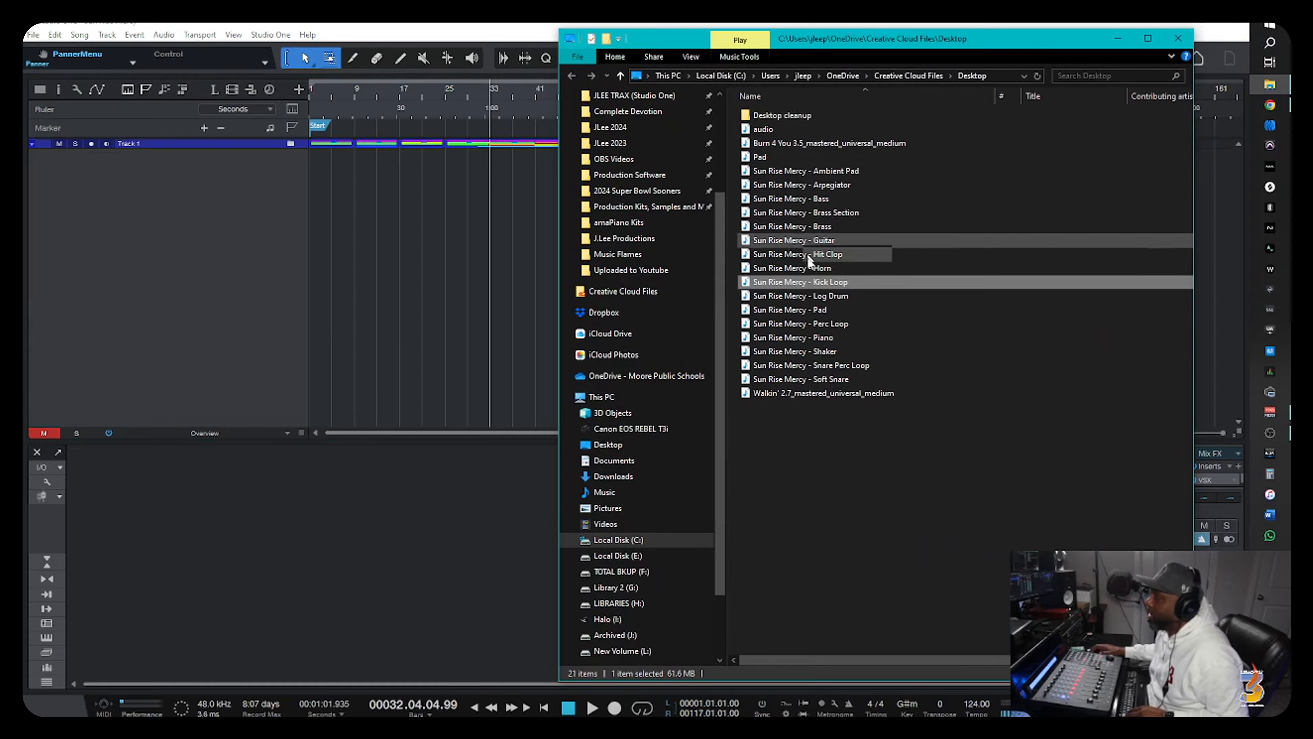
pyautogui.click(815, 379)
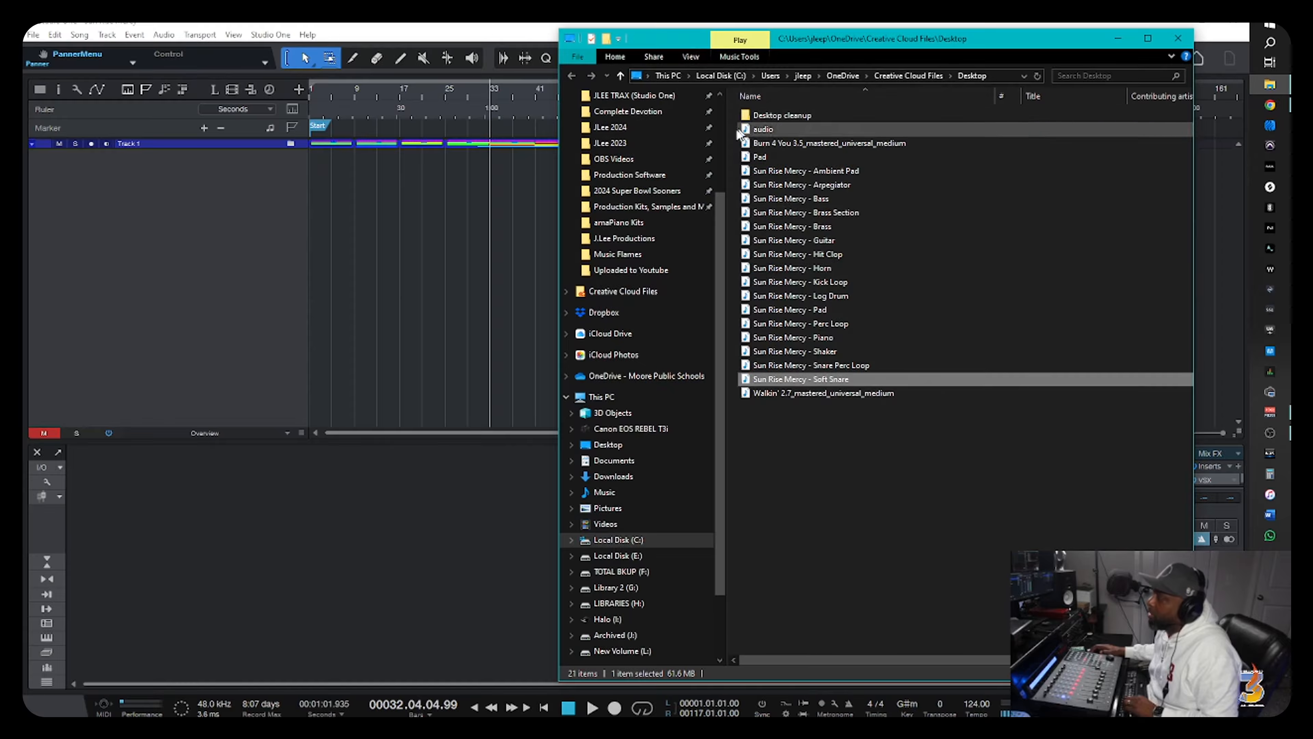
pyautogui.click(721, 132)
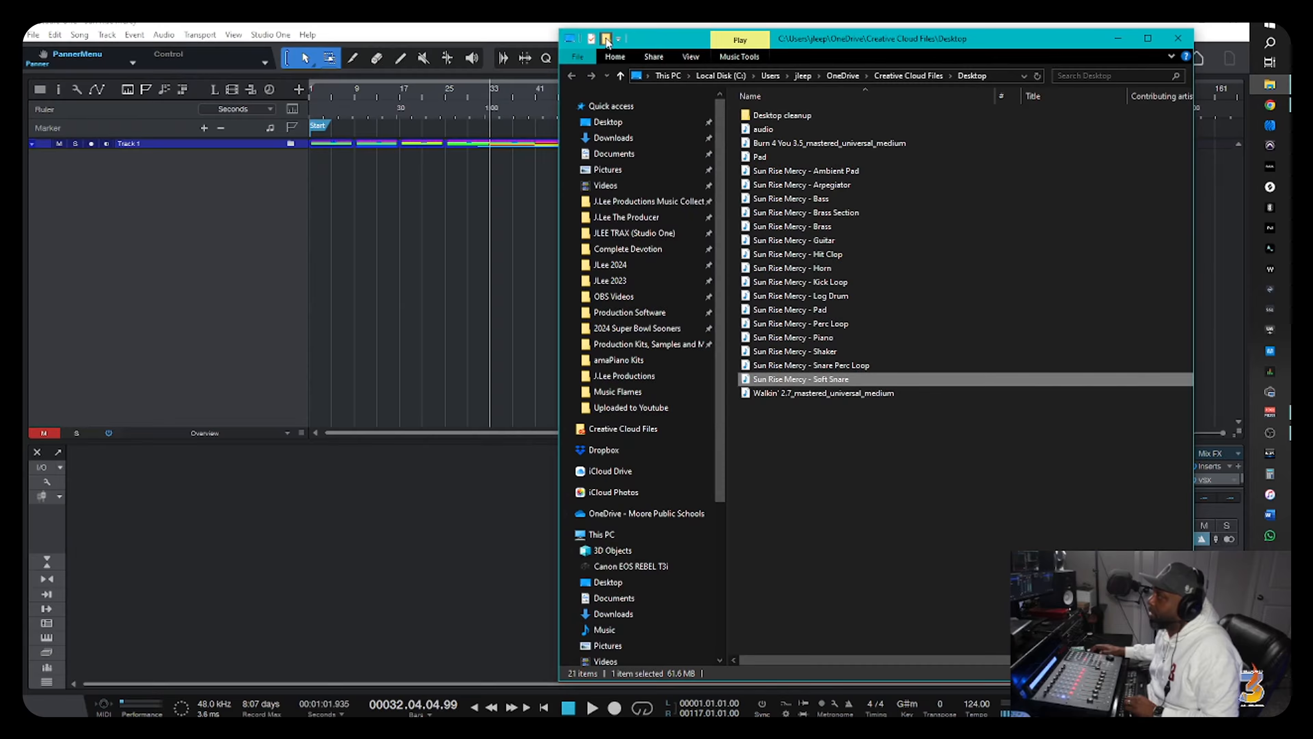
# Create a new folder named Sun Rise Mercy on the Desktop.
pyautogui.click(606, 40)
pyautogui.write('Su')
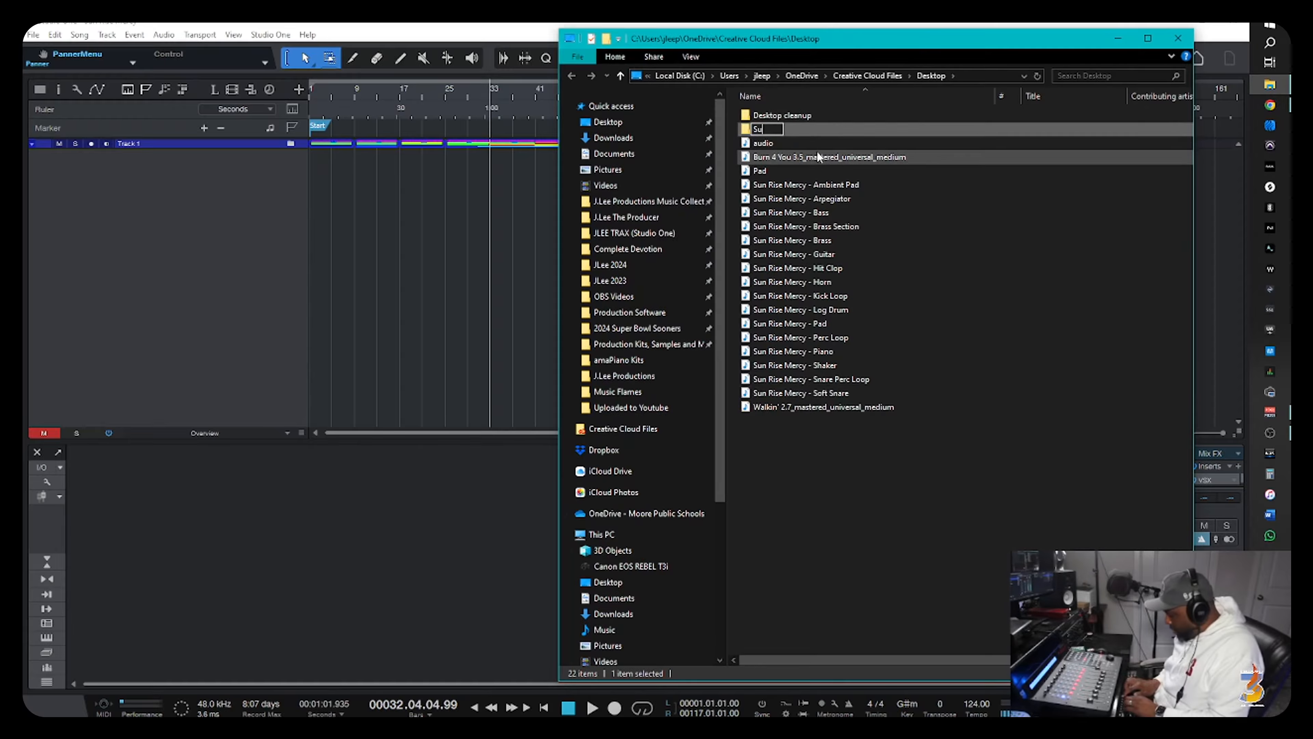
pyautogui.write('n rise Merc')
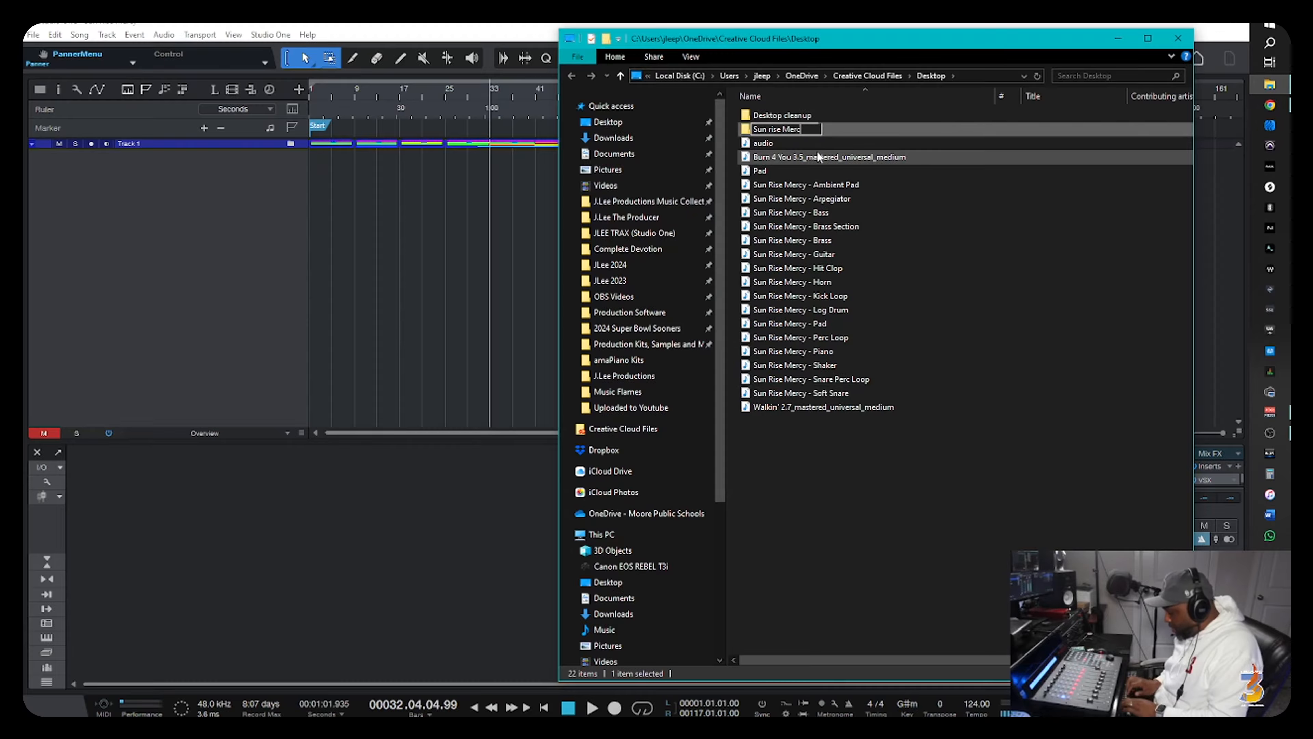
pyautogui.write('y')
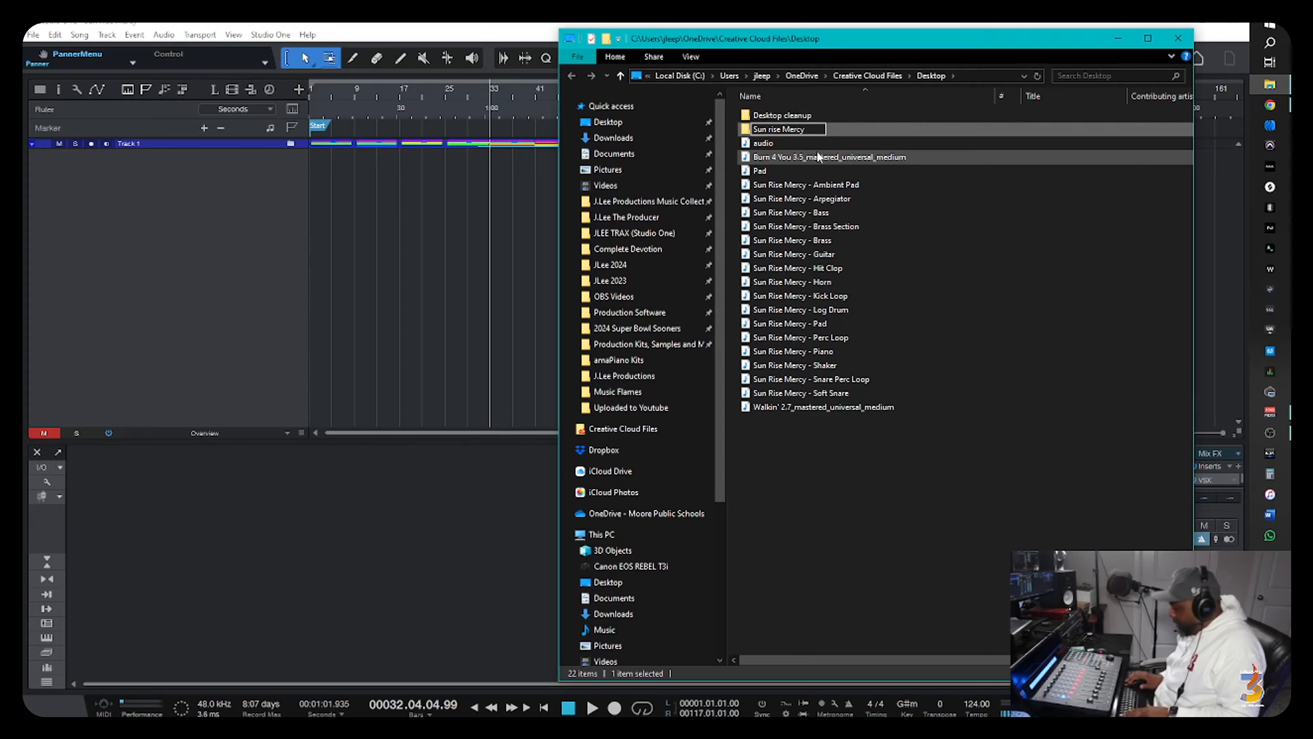
pyautogui.press('BackSpace')
pyautogui.press('BackSpace')
pyautogui.press('BackSpace')
pyautogui.press('BackSpace')
pyautogui.press('BackSpace')
pyautogui.press('BackSpace')
pyautogui.press('BackSpace')
pyautogui.press('BackSpace')
pyautogui.press('BackSpace')
pyautogui.press('BackSpace')
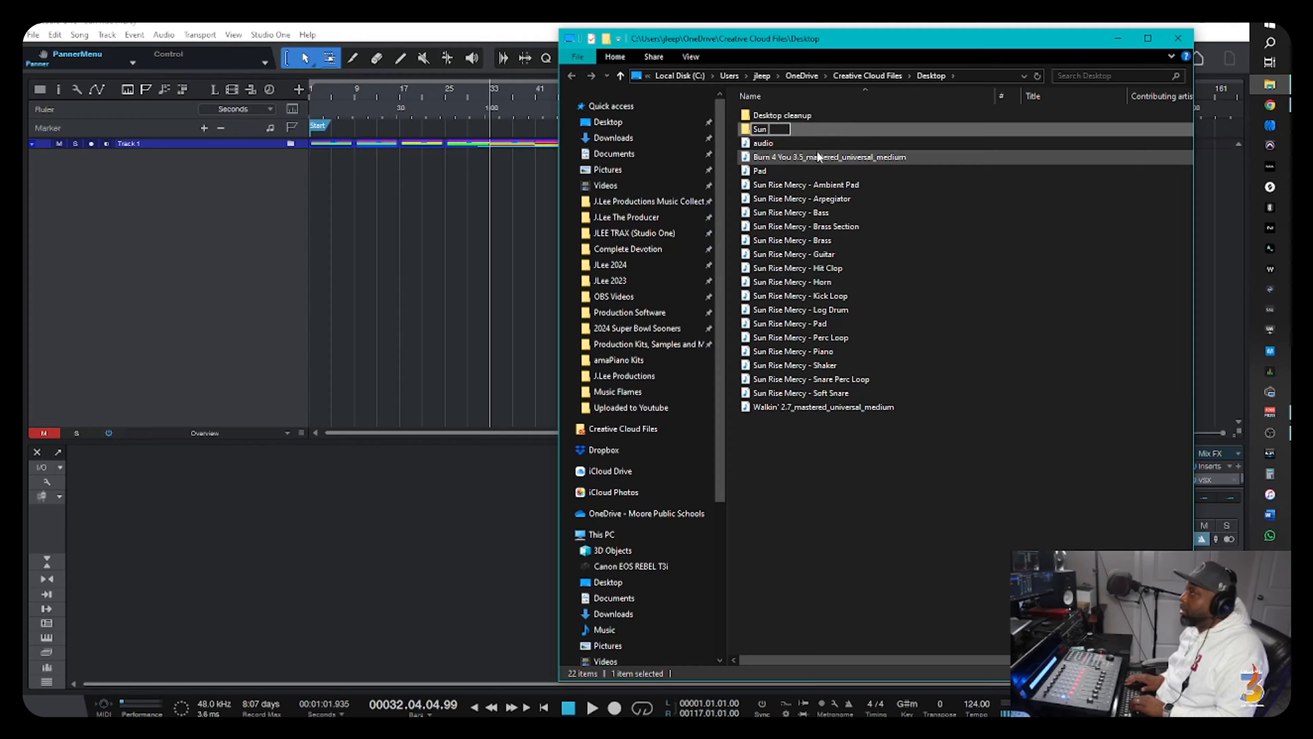
pyautogui.write('R')
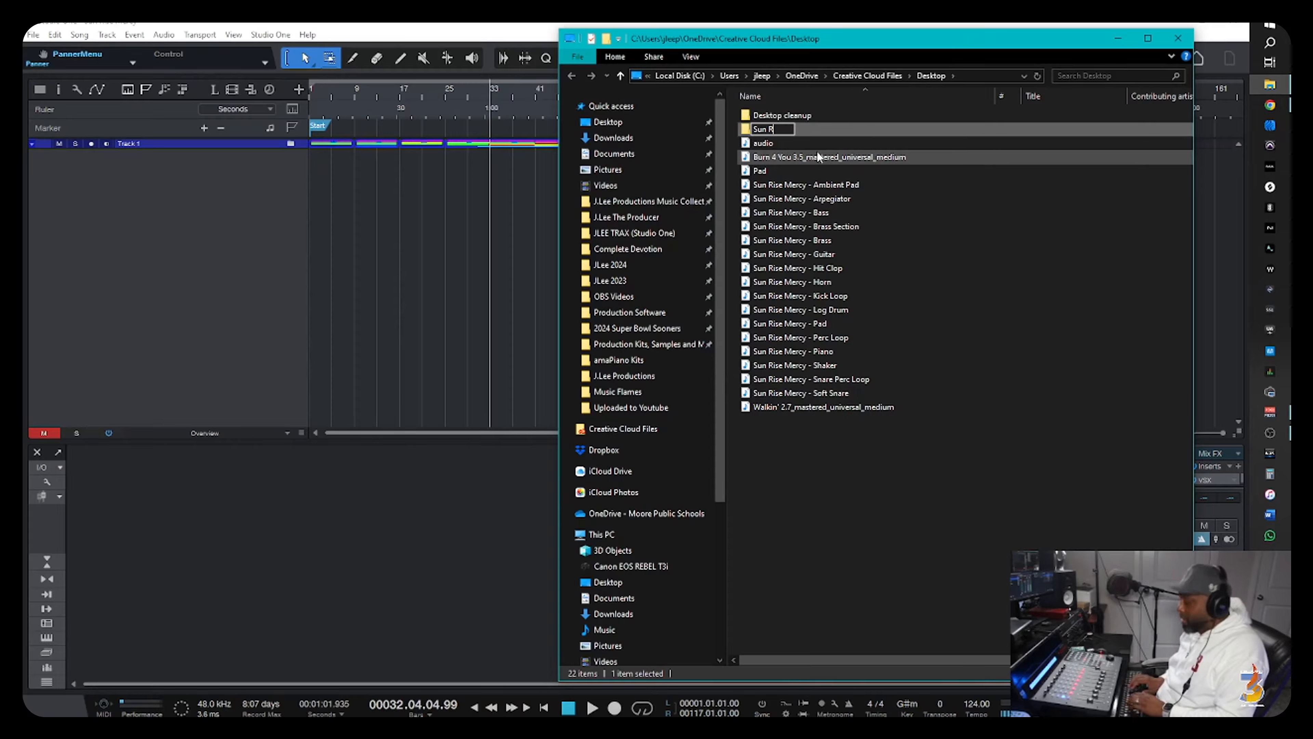
pyautogui.write('ise')
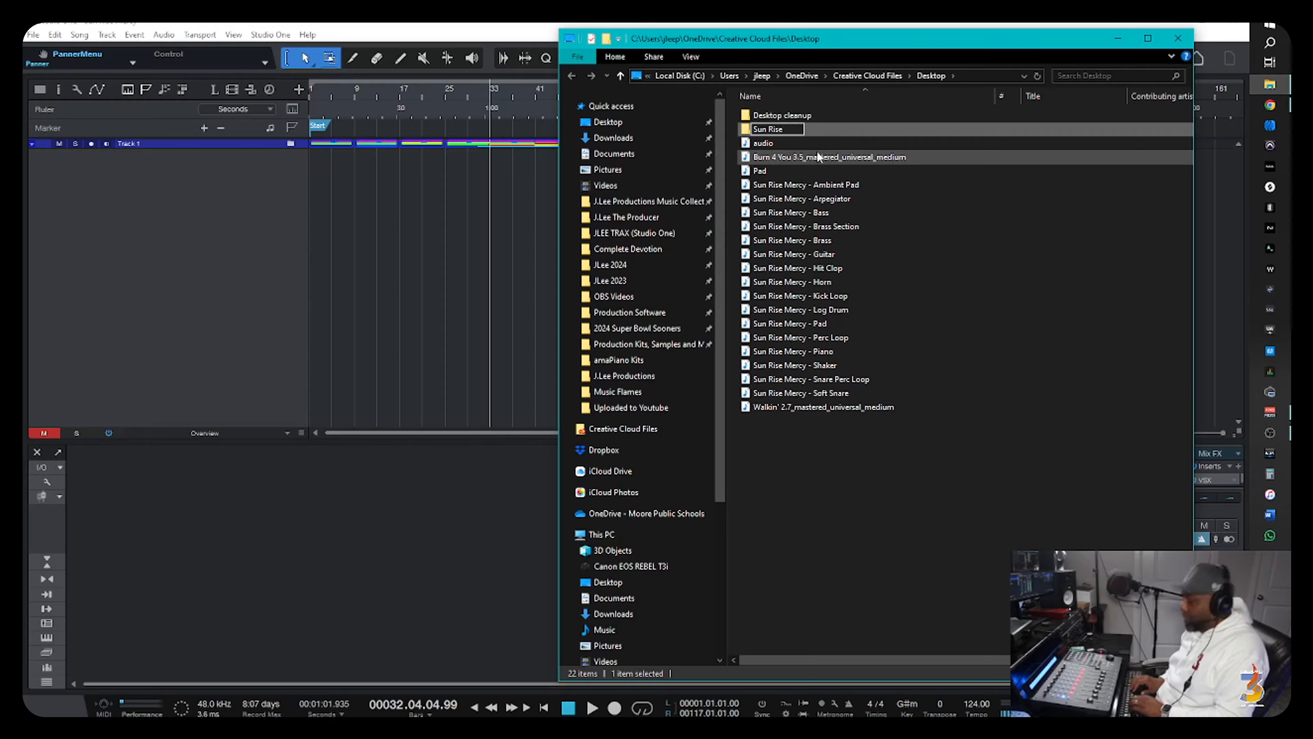
pyautogui.write(' Mercy')
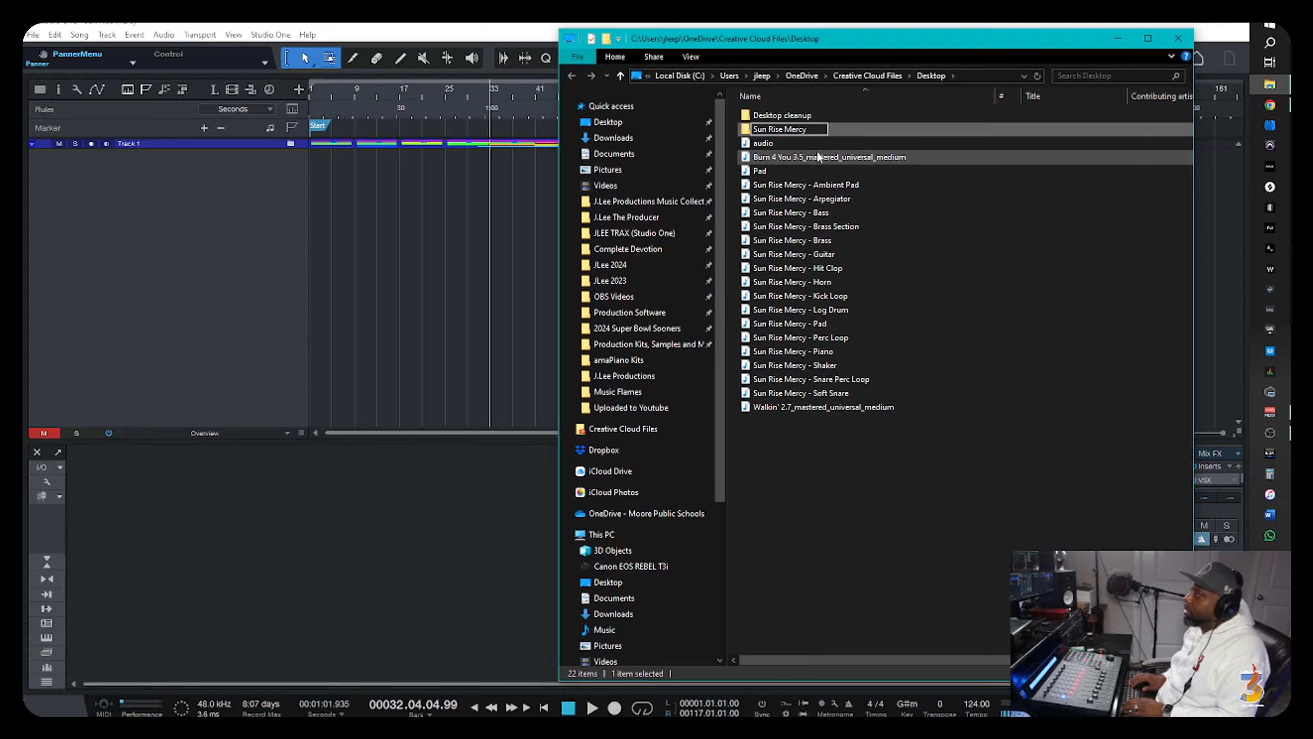
pyautogui.press('Return')
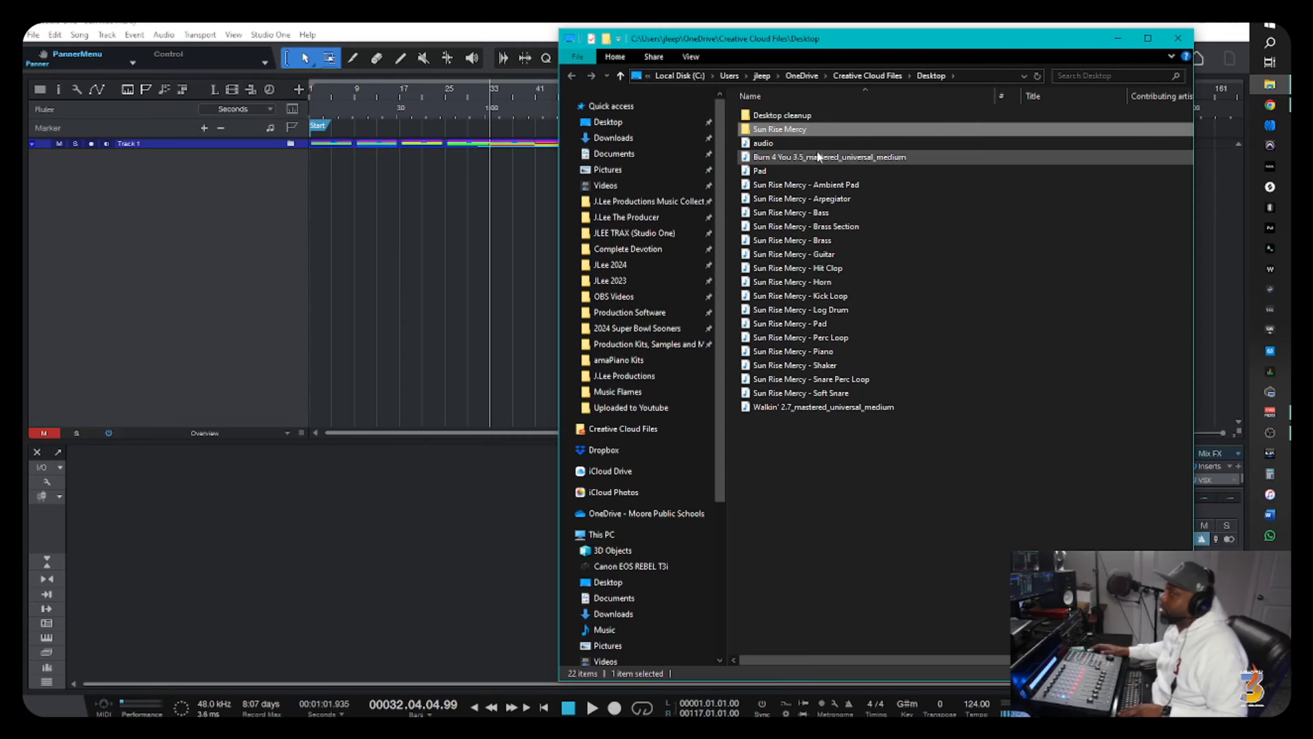
# Move the exported stem files, from Ambient Pad through Soft Snare, into the Sun Rise Mercy folder.
pyautogui.doubleClick(781, 130)
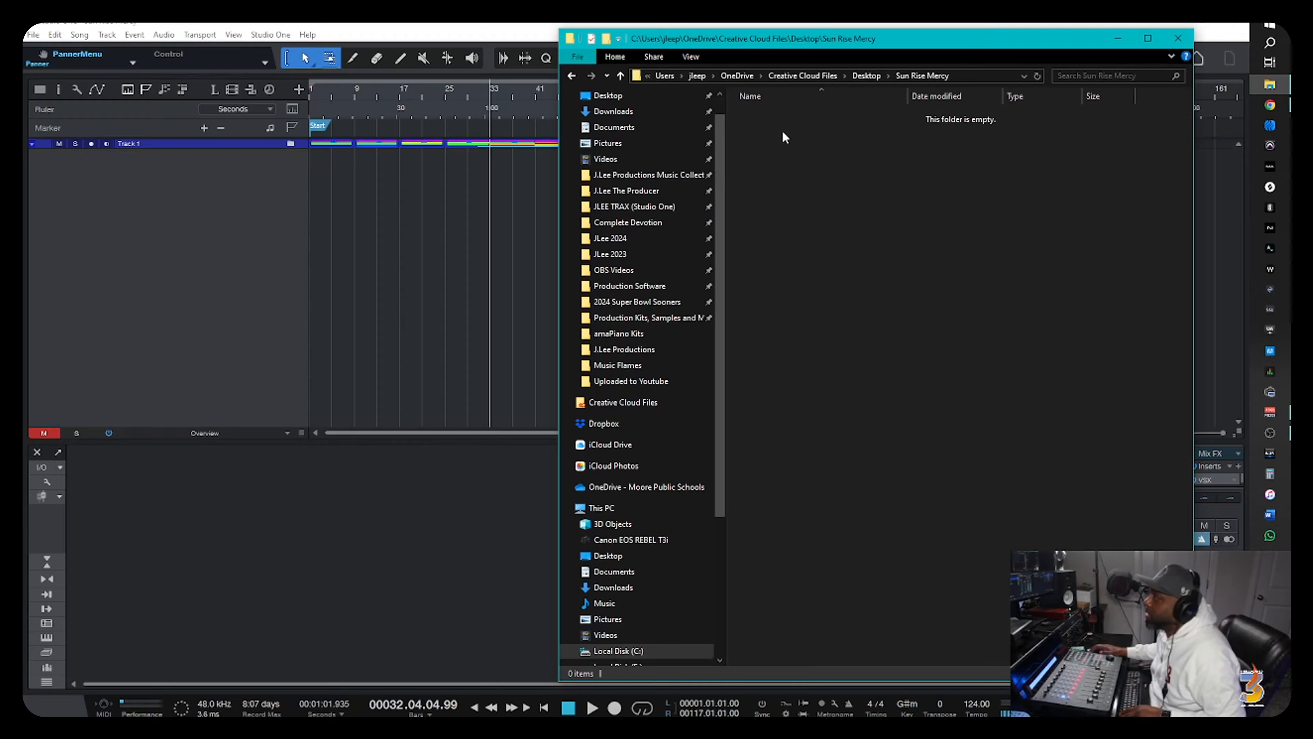
pyautogui.click(571, 76)
pyautogui.click(798, 184)
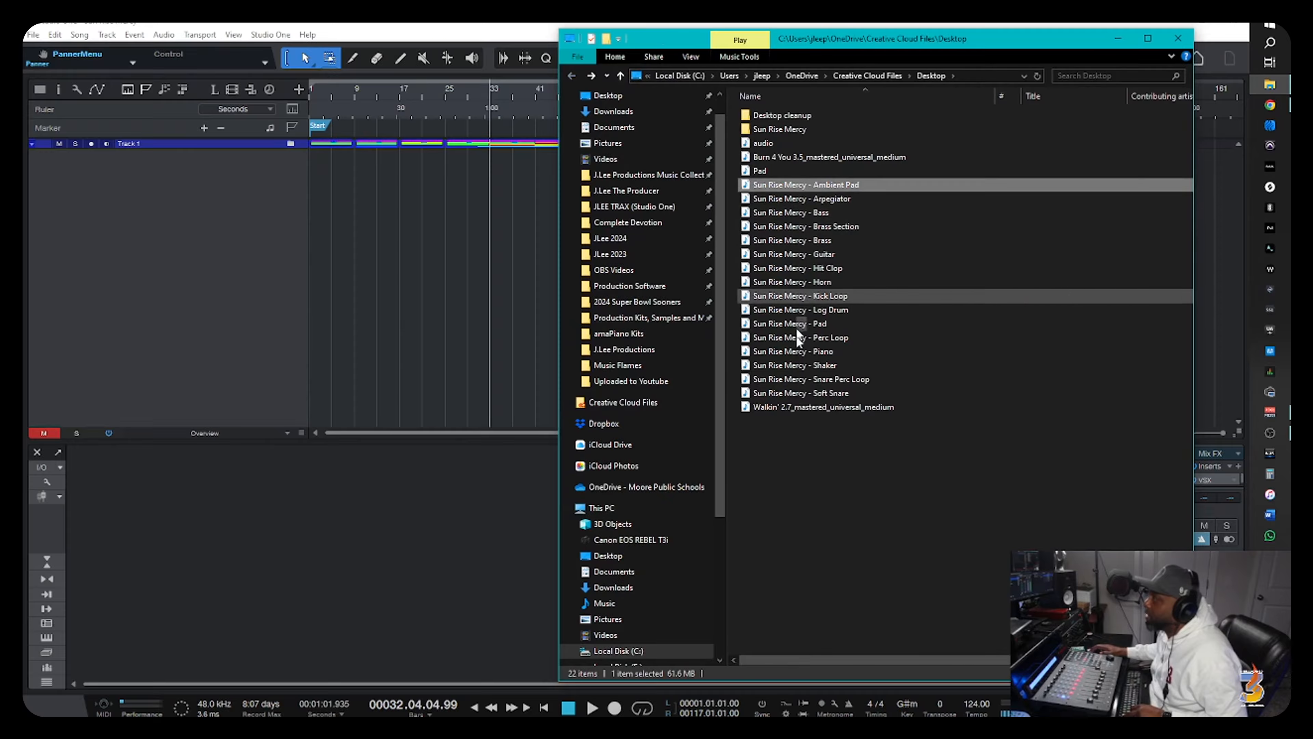
pyautogui.keyDown('shift'); pyautogui.click(800, 393); pyautogui.keyUp('shift')
pyautogui.moveTo(802, 185); pyautogui.dragTo(782, 133)
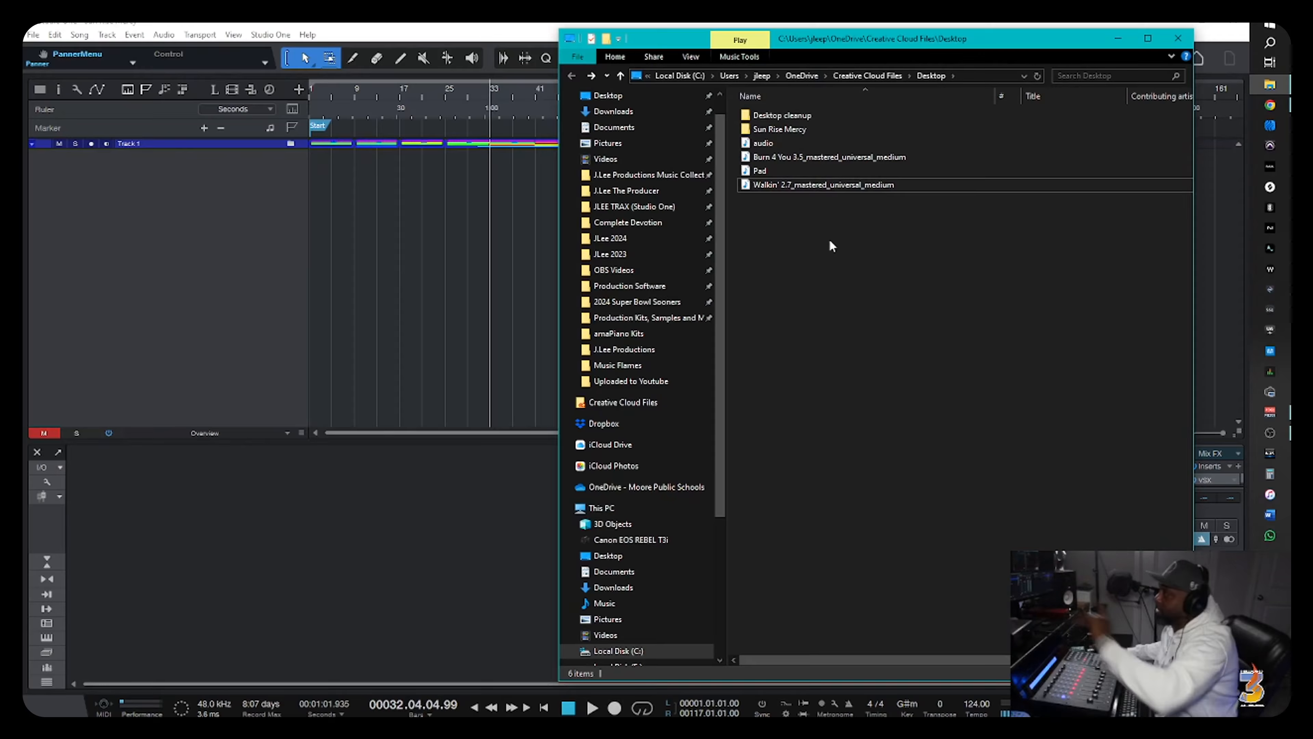
# Import all stem files from the Sun Rise Mercy folder into the Studio One arrangement as separate tracks starting at bar 1.
pyautogui.click(802, 132)
pyautogui.doubleClick(800, 129)
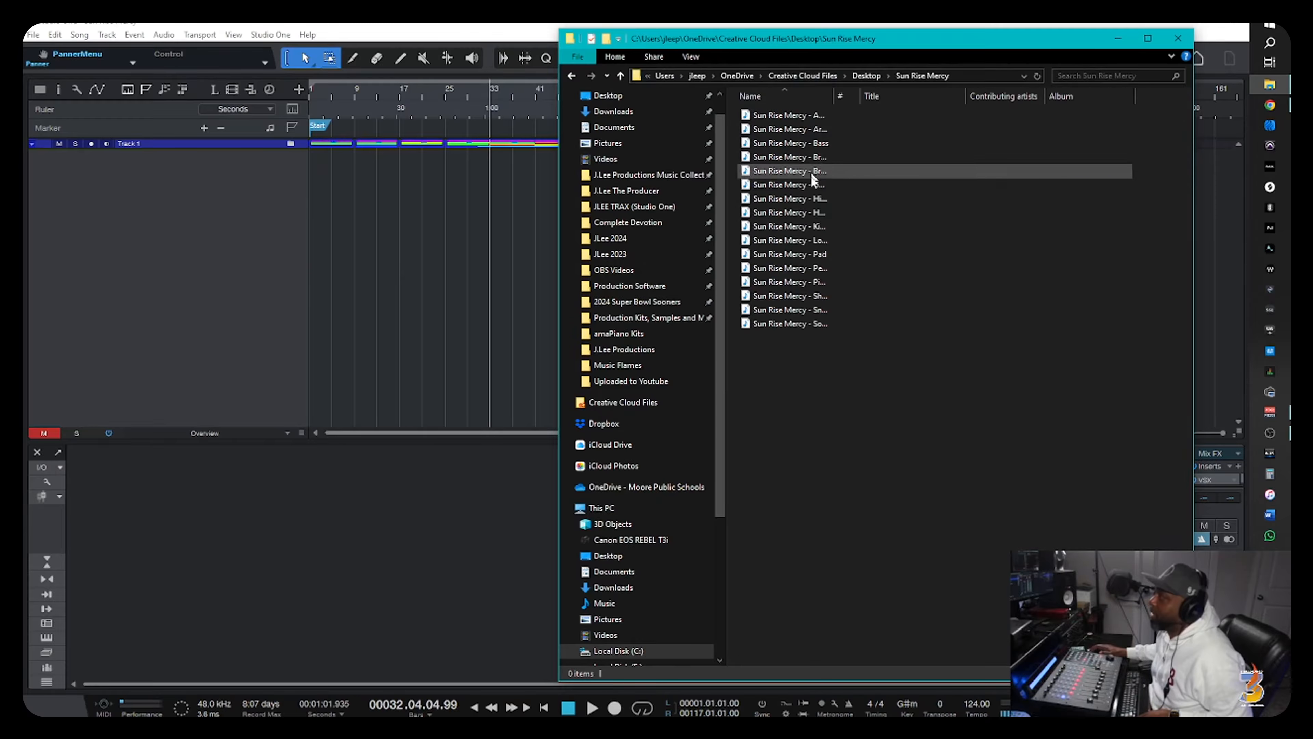
pyautogui.moveTo(790, 292); pyautogui.dragTo(786, 112)
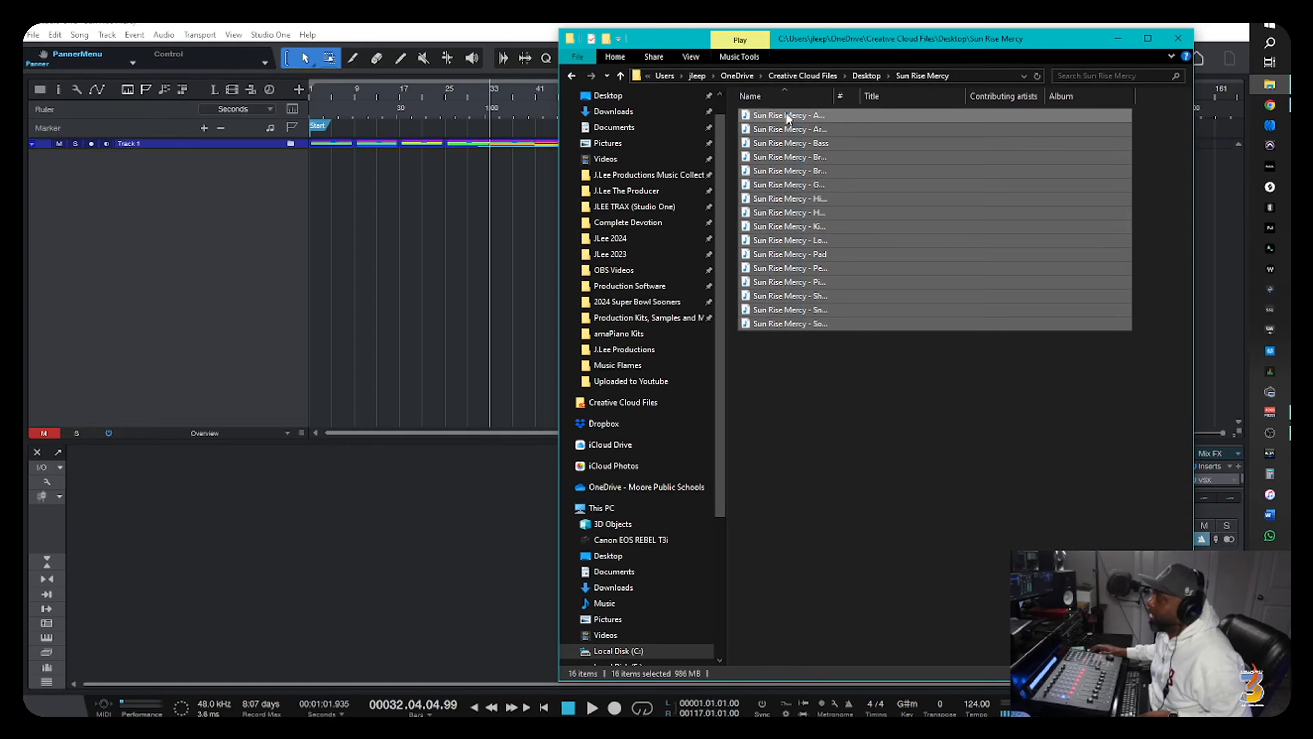
pyautogui.click(813, 459)
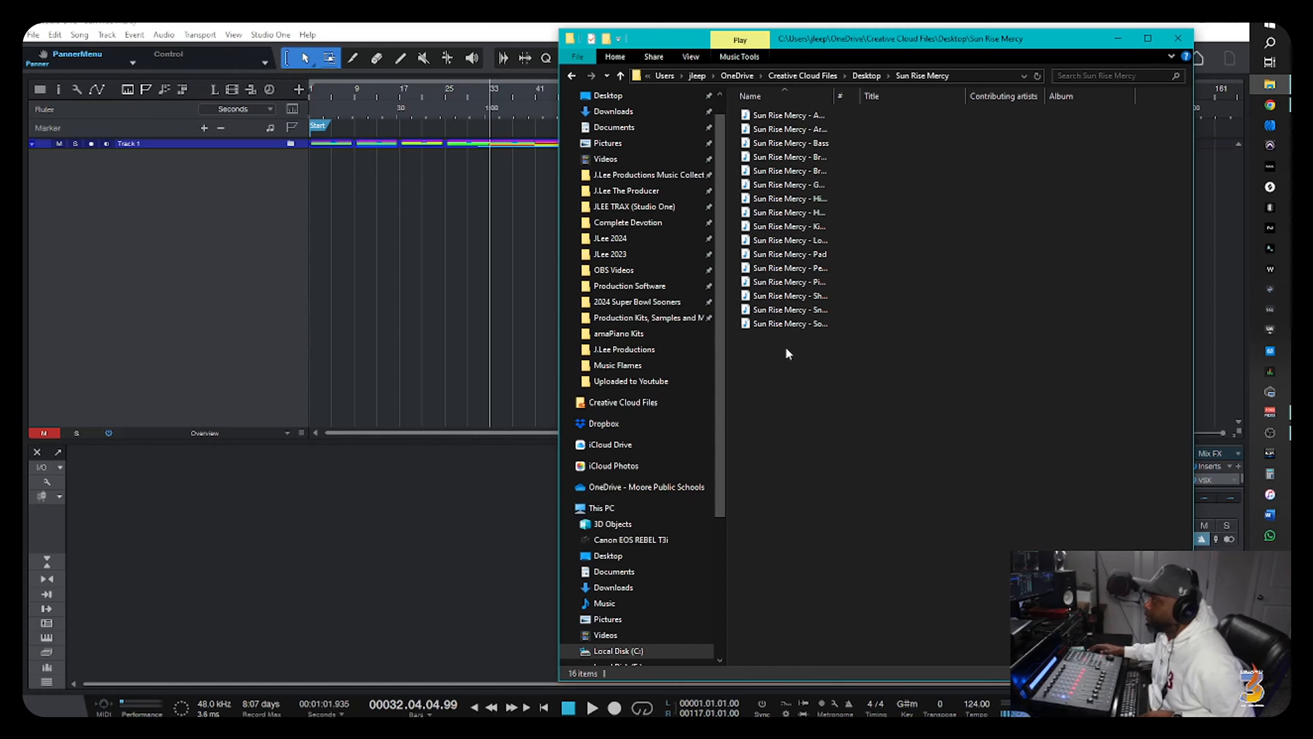
pyautogui.moveTo(785, 347); pyautogui.dragTo(970, 104)
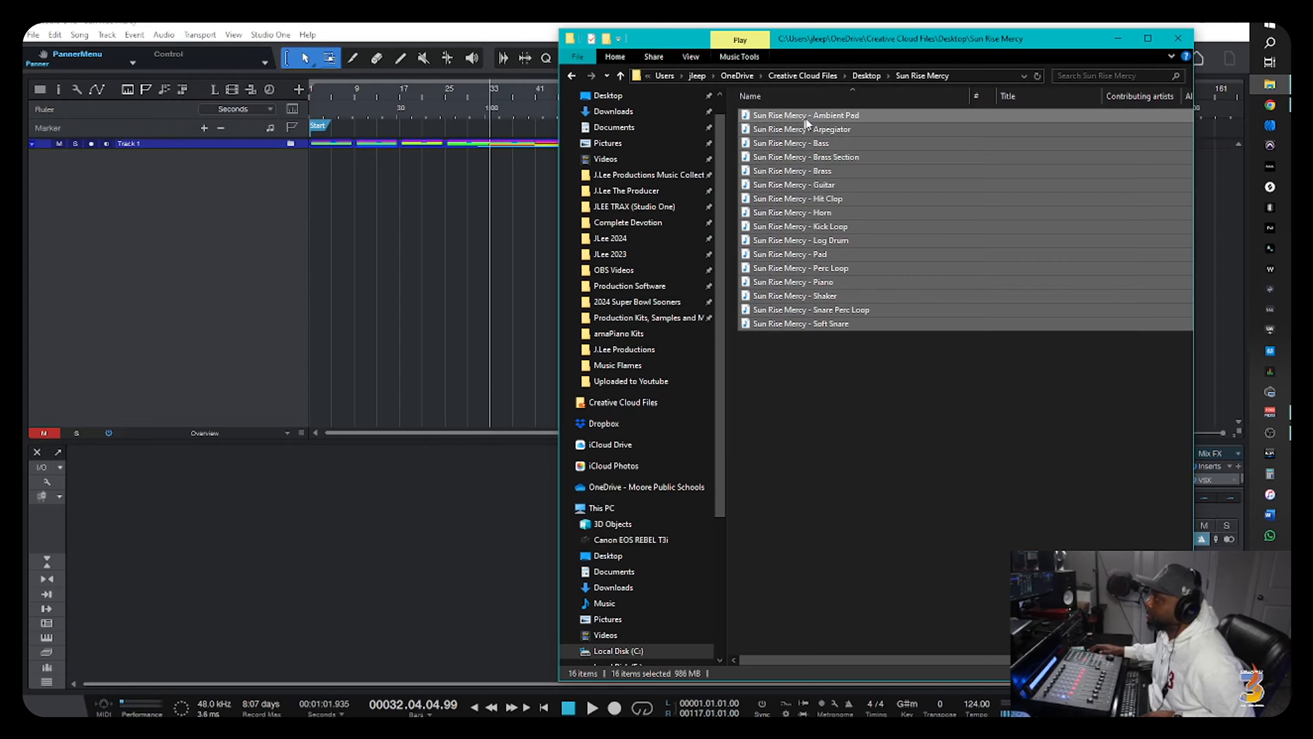
pyautogui.moveTo(807, 114); pyautogui.dragTo(331, 226)
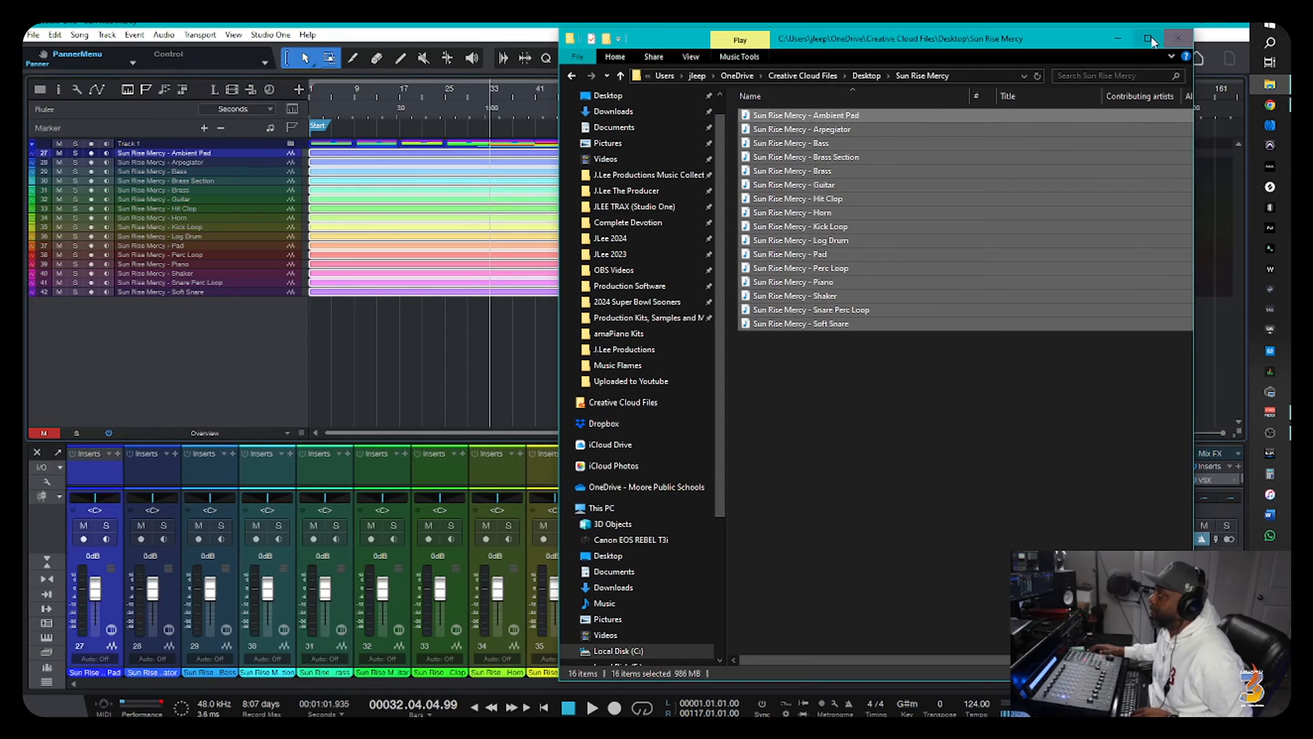
pyautogui.click(1118, 38)
# Examine the waveforms of the imported stem tracks at a larger track height.
pyautogui.scroll(4, 431, 356)
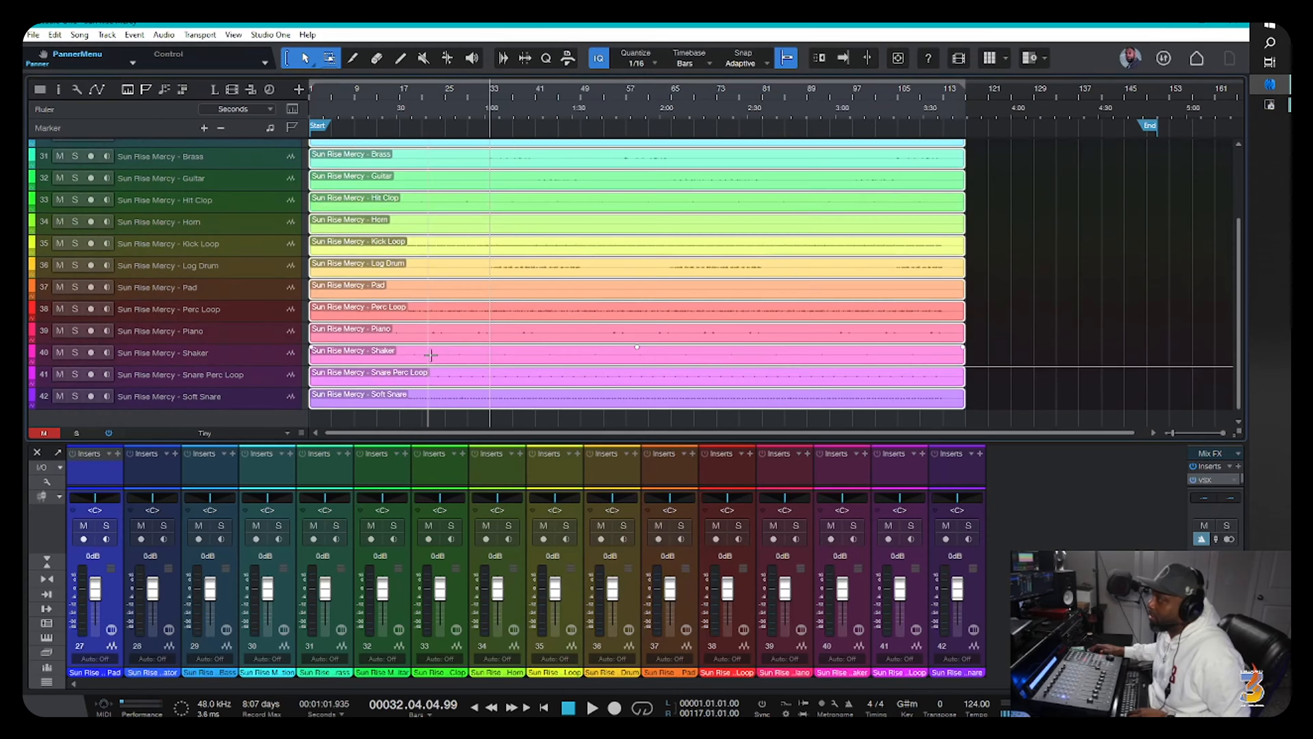
pyautogui.scroll(8, 431, 355)
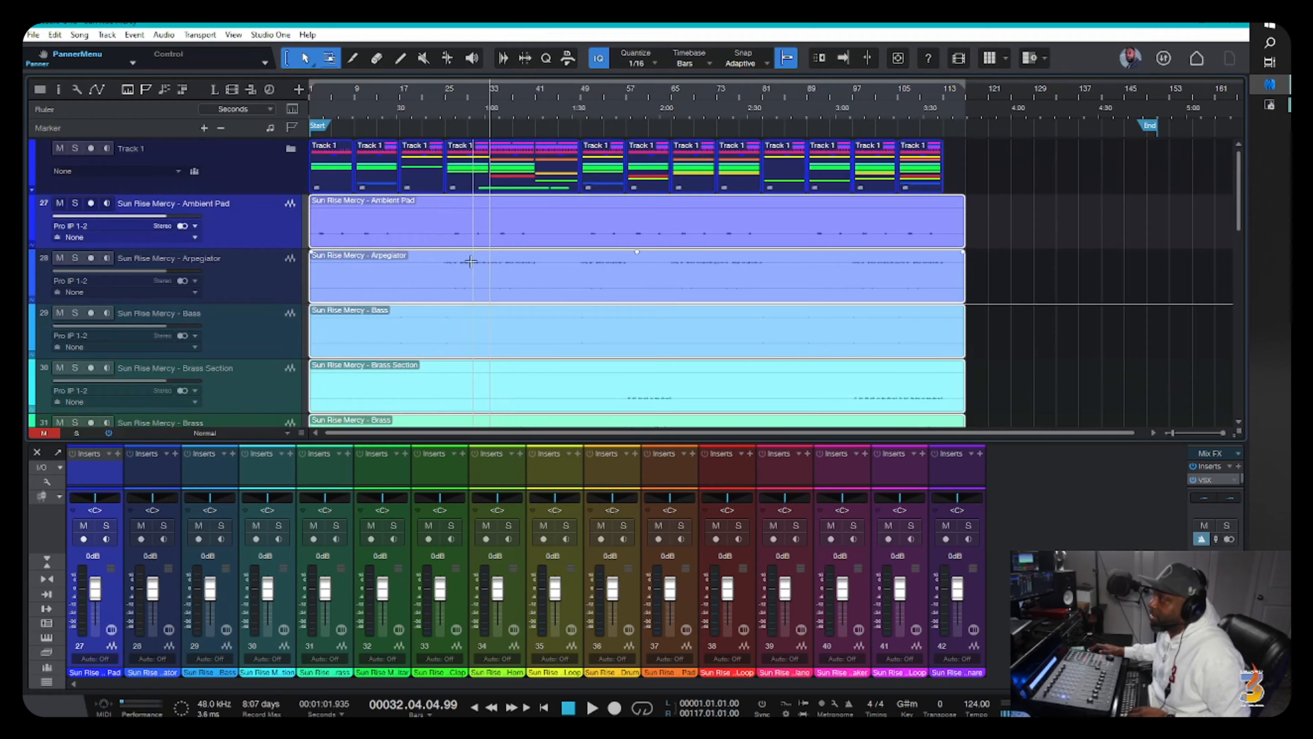
pyautogui.scroll(1, 471, 262)
pyautogui.scroll(2, 470, 261)
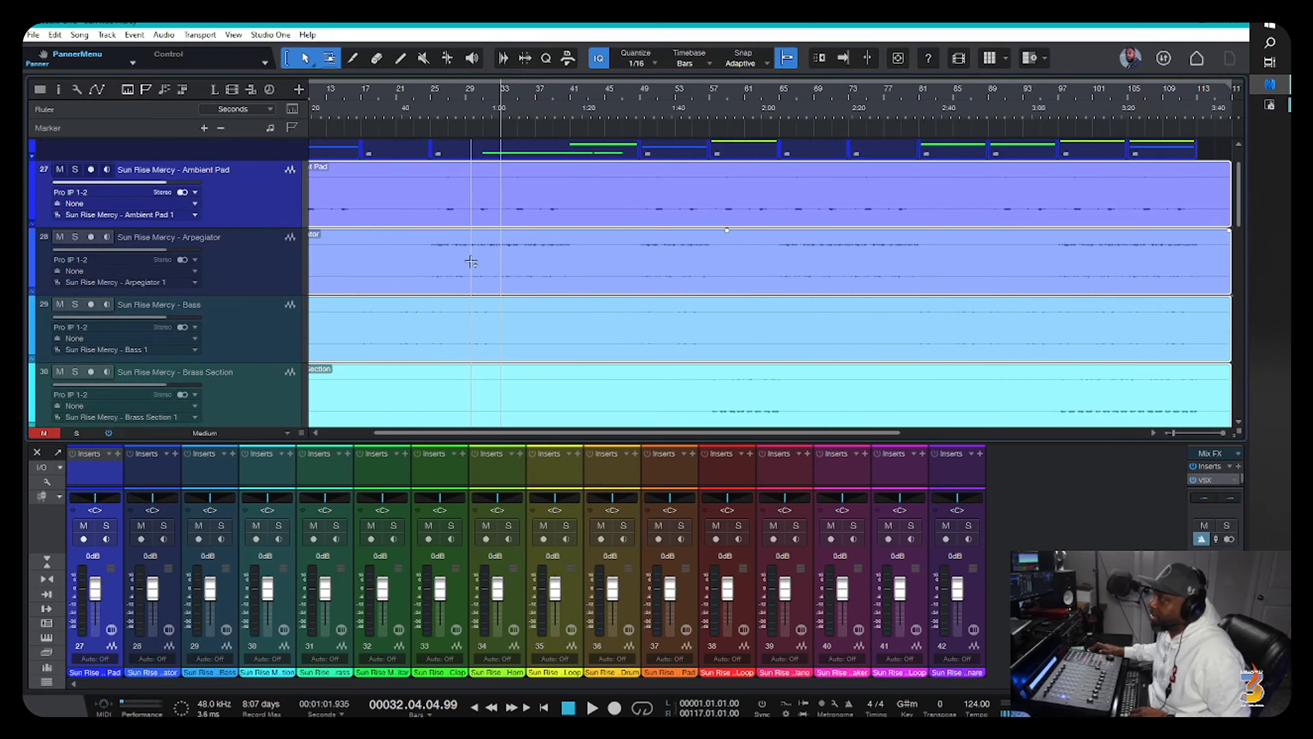
# Inspect the imported stem tracks over the full song length at Normal track height with magnified waveforms.
pyautogui.scroll(-2, 471, 261)
pyautogui.scroll(1, 471, 261)
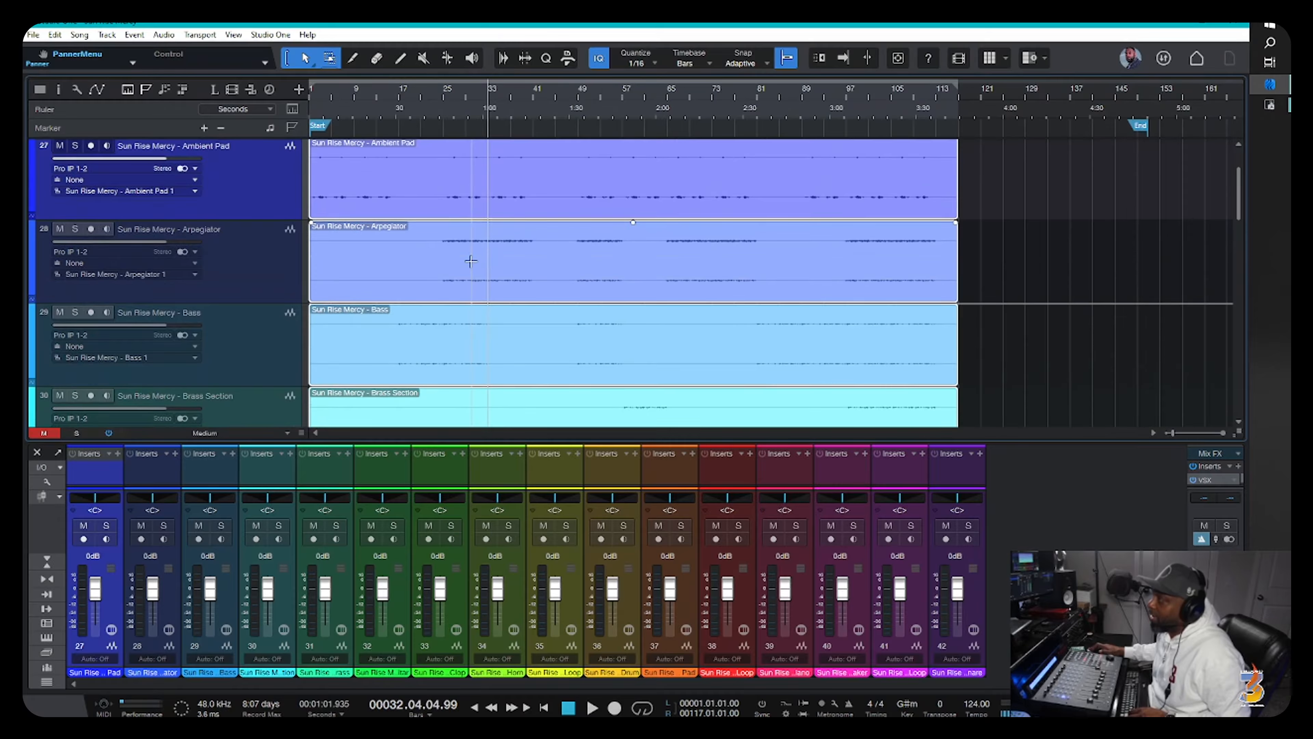
pyautogui.scroll(-1, 471, 262)
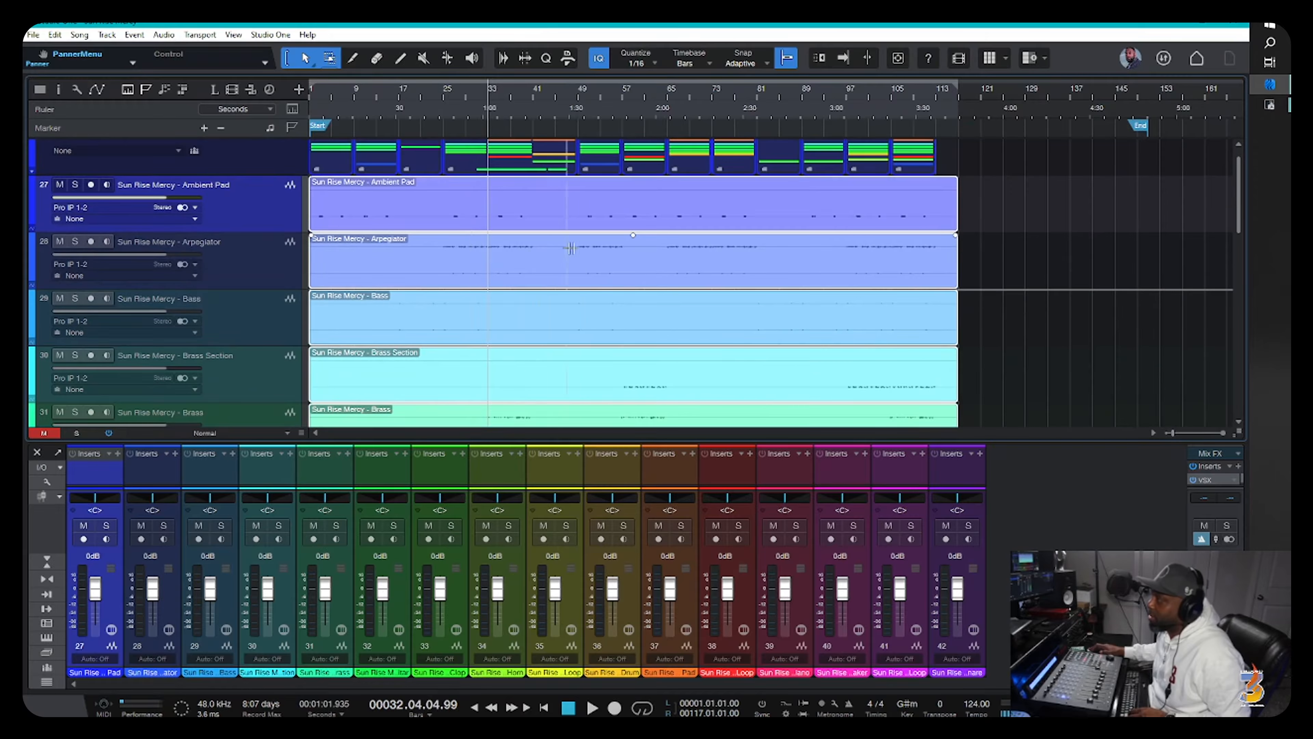
pyautogui.moveTo(634, 236); pyautogui.dragTo(634, 222)
pyautogui.scroll(-10, 520, 248)
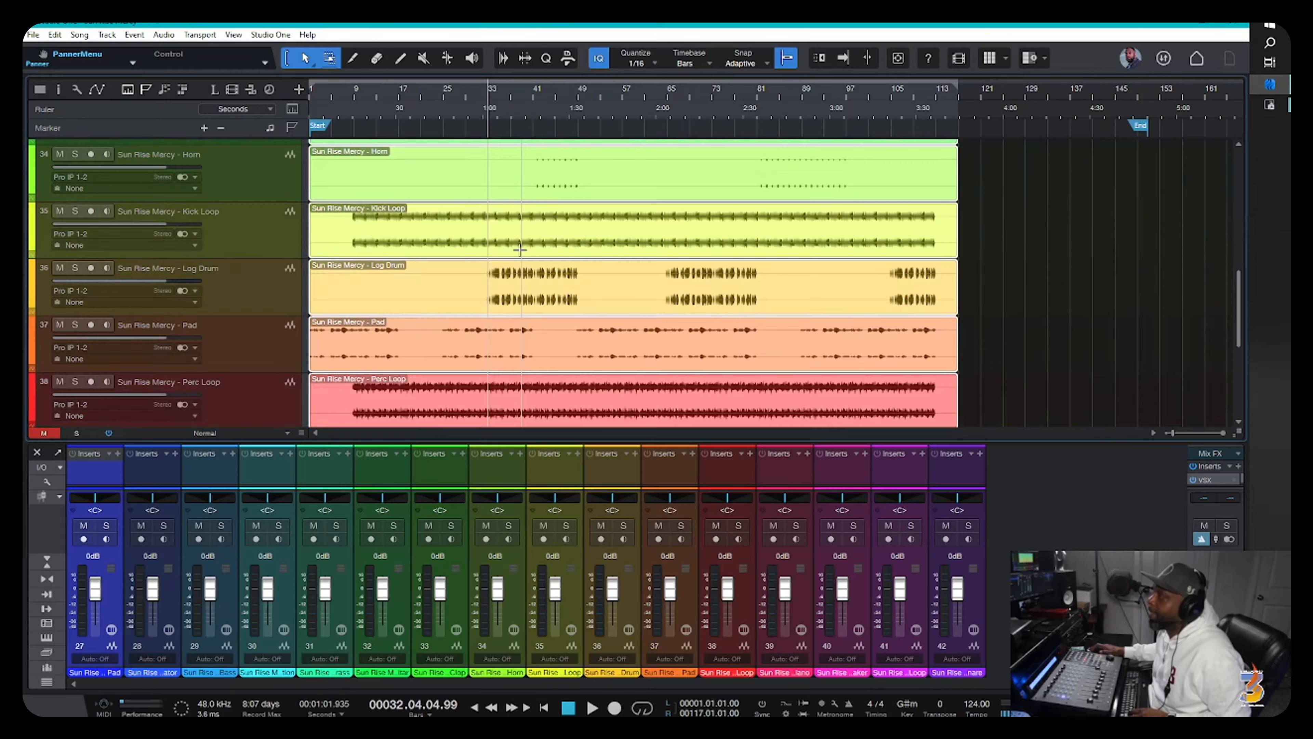
pyautogui.scroll(5, 520, 250)
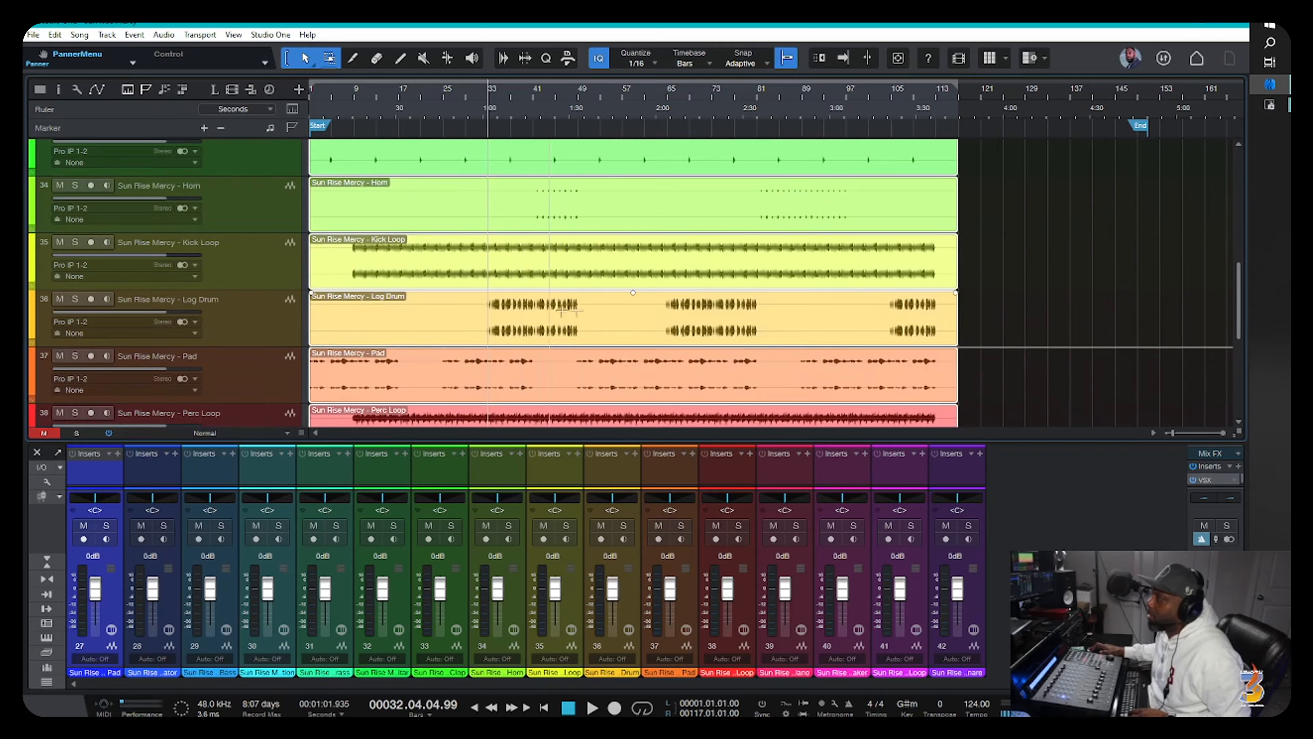
pyautogui.scroll(7, 649, 226)
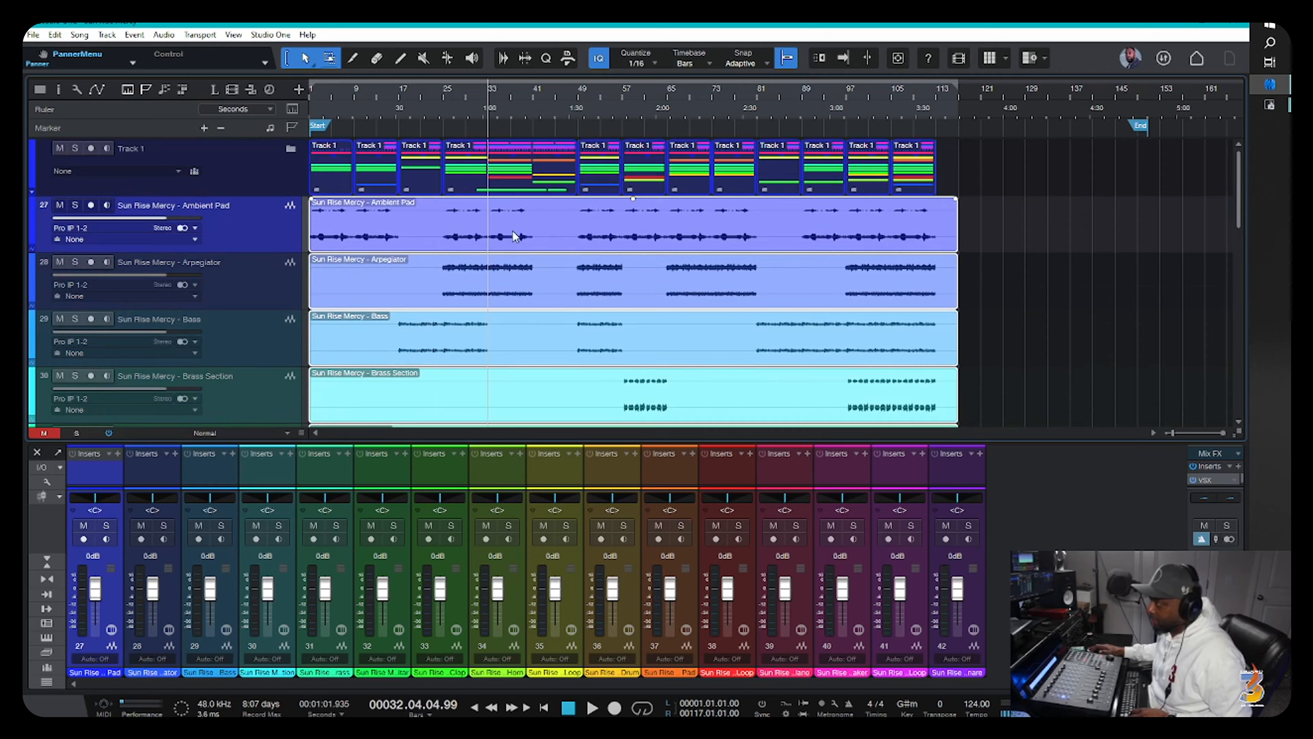
# Clear the all-stems selection, select only the Ambient Pad stem, and look through the other stem tracks.
pyautogui.click(292, 182)
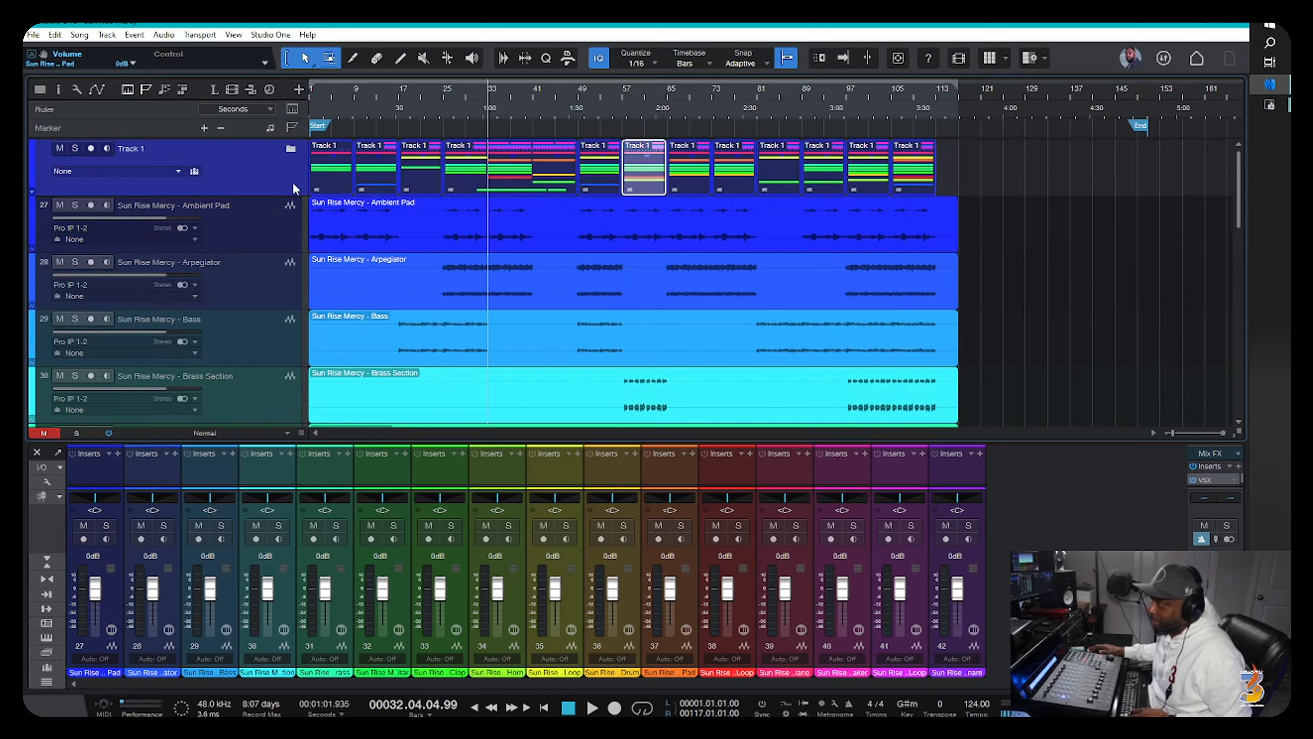
pyautogui.click(230, 218)
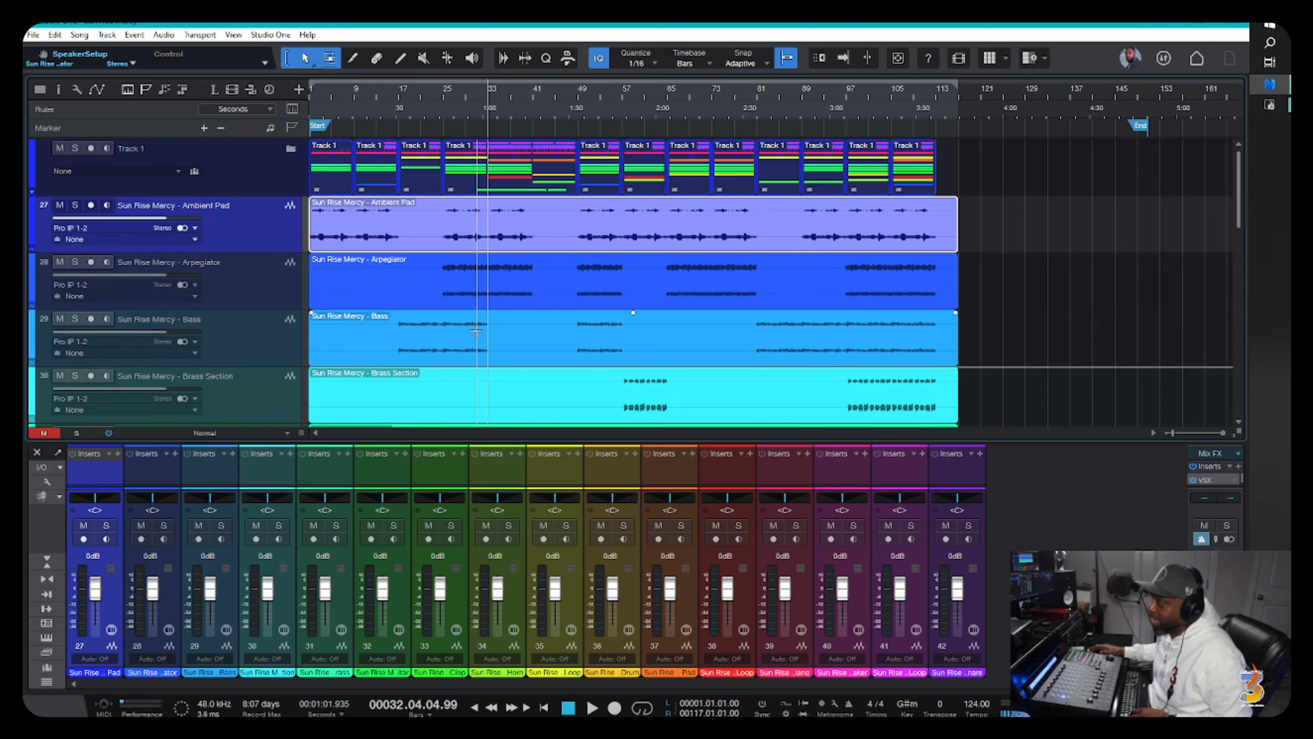
pyautogui.scroll(-5, 475, 314)
pyautogui.scroll(-8, 464, 201)
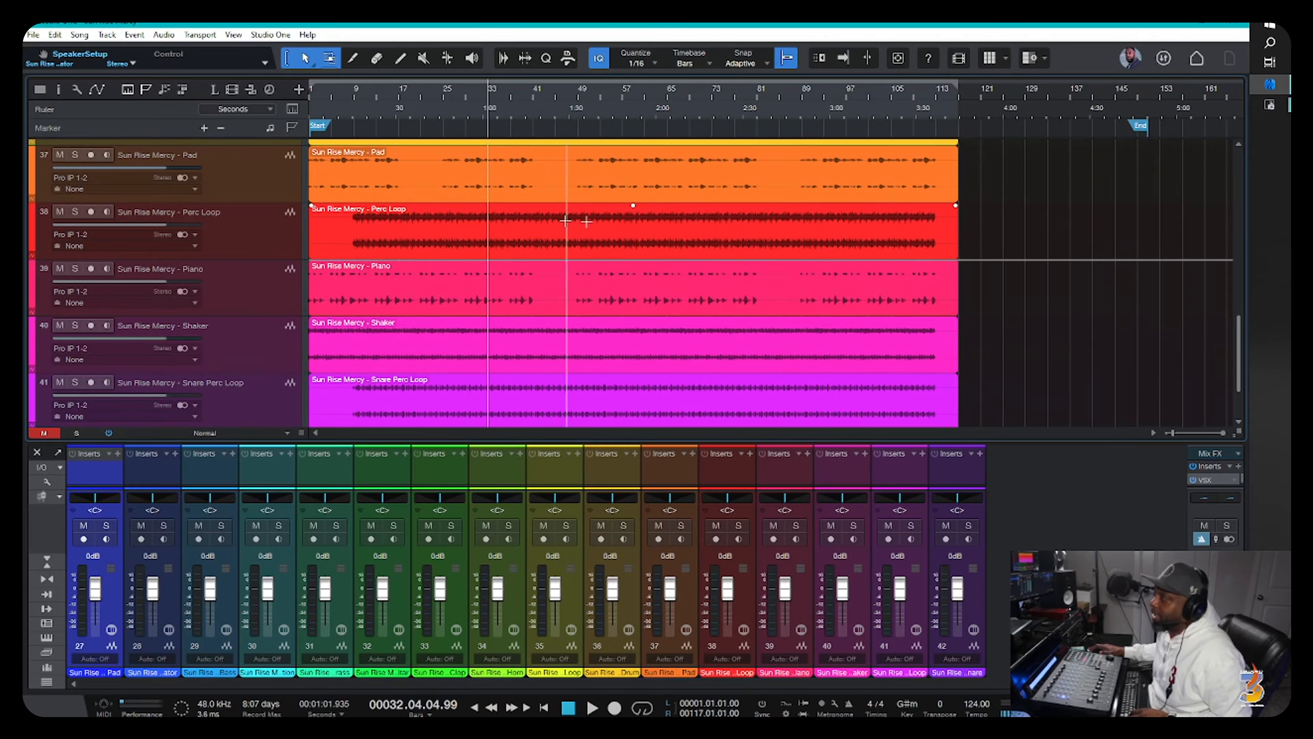
pyautogui.scroll(-4, 568, 231)
pyautogui.scroll(8, 569, 235)
pyautogui.scroll(3, 568, 233)
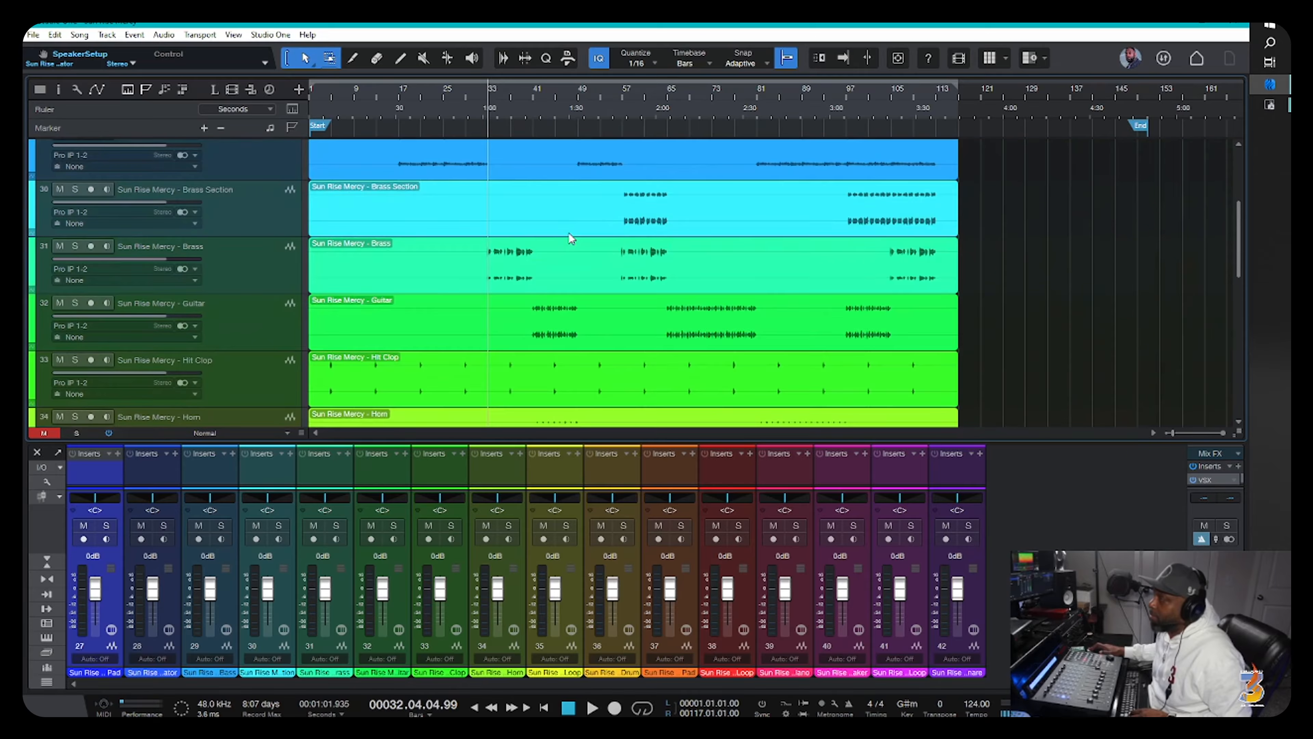
pyautogui.scroll(-5, 568, 233)
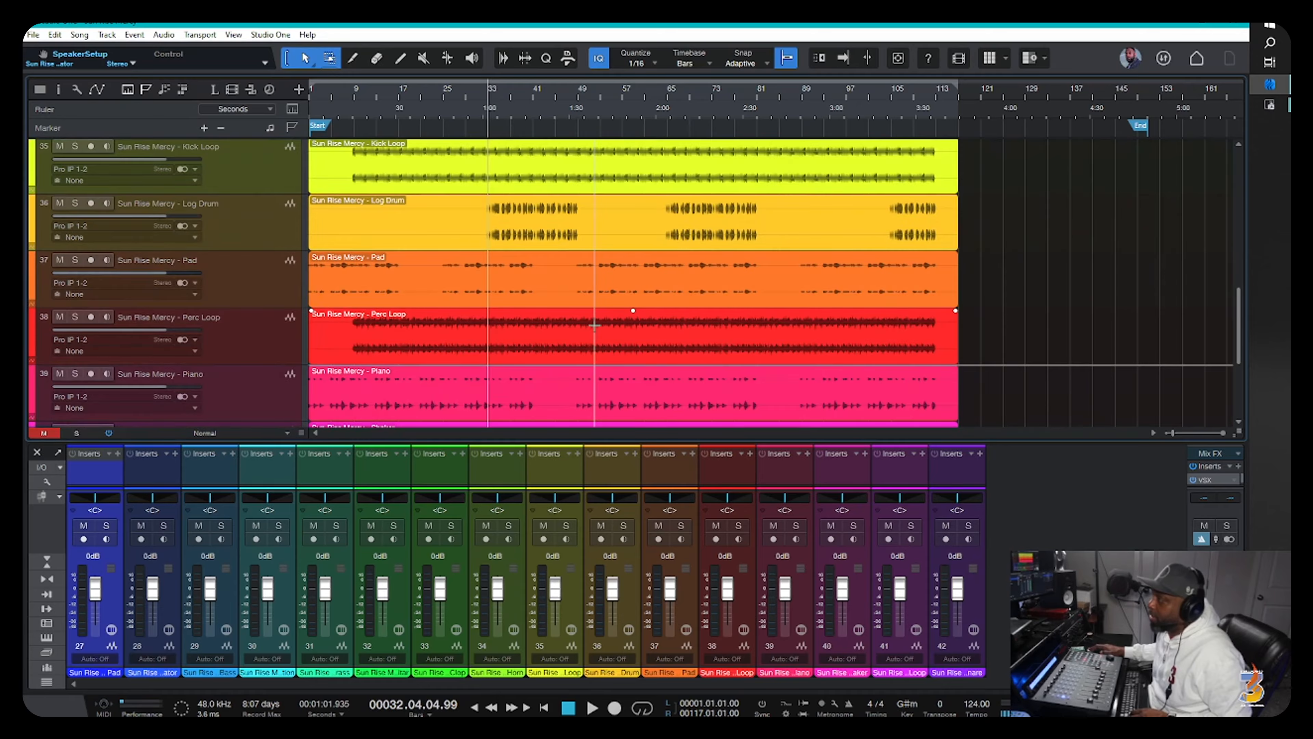
# Delete a short section of the Perc Loop stem around bar 53, and undo the deletion.
pyautogui.moveTo(594, 332); pyautogui.dragTo(622, 325)
pyautogui.press('Delete')
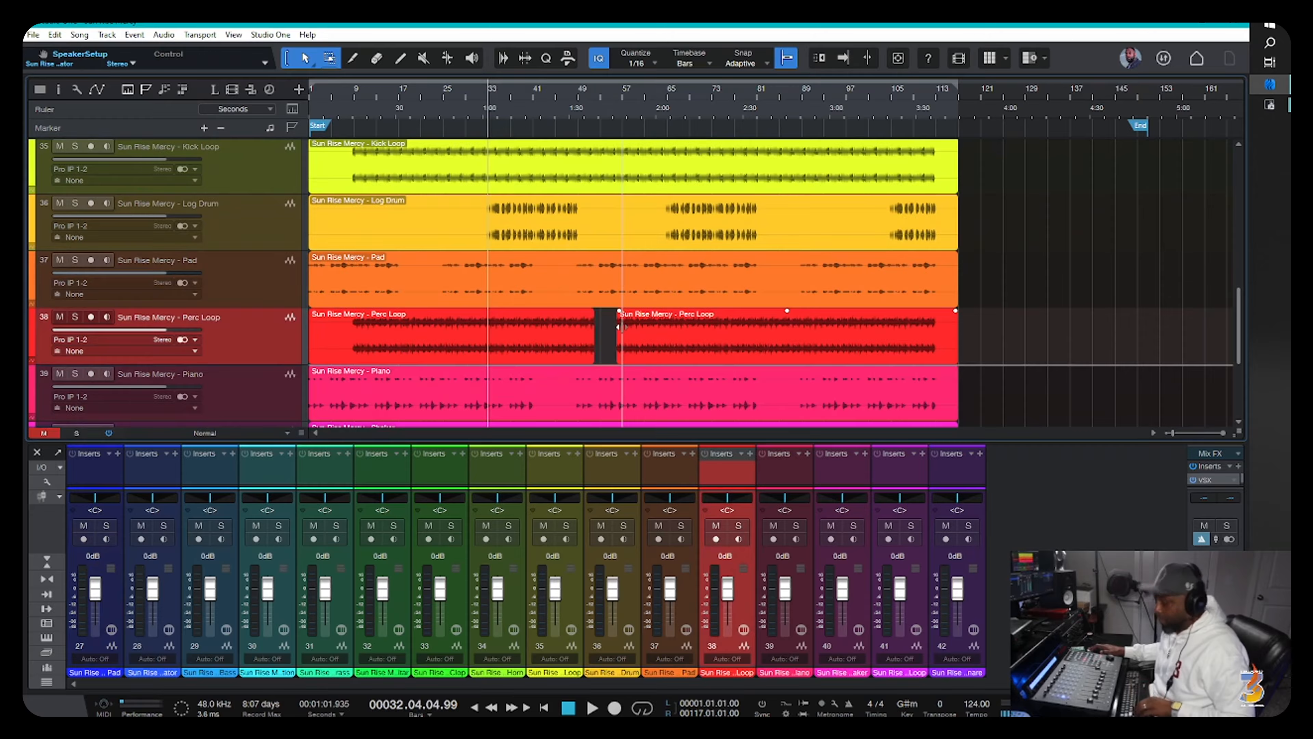
pyautogui.hotkey('ctrl', 'z')
pyautogui.click(546, 348)
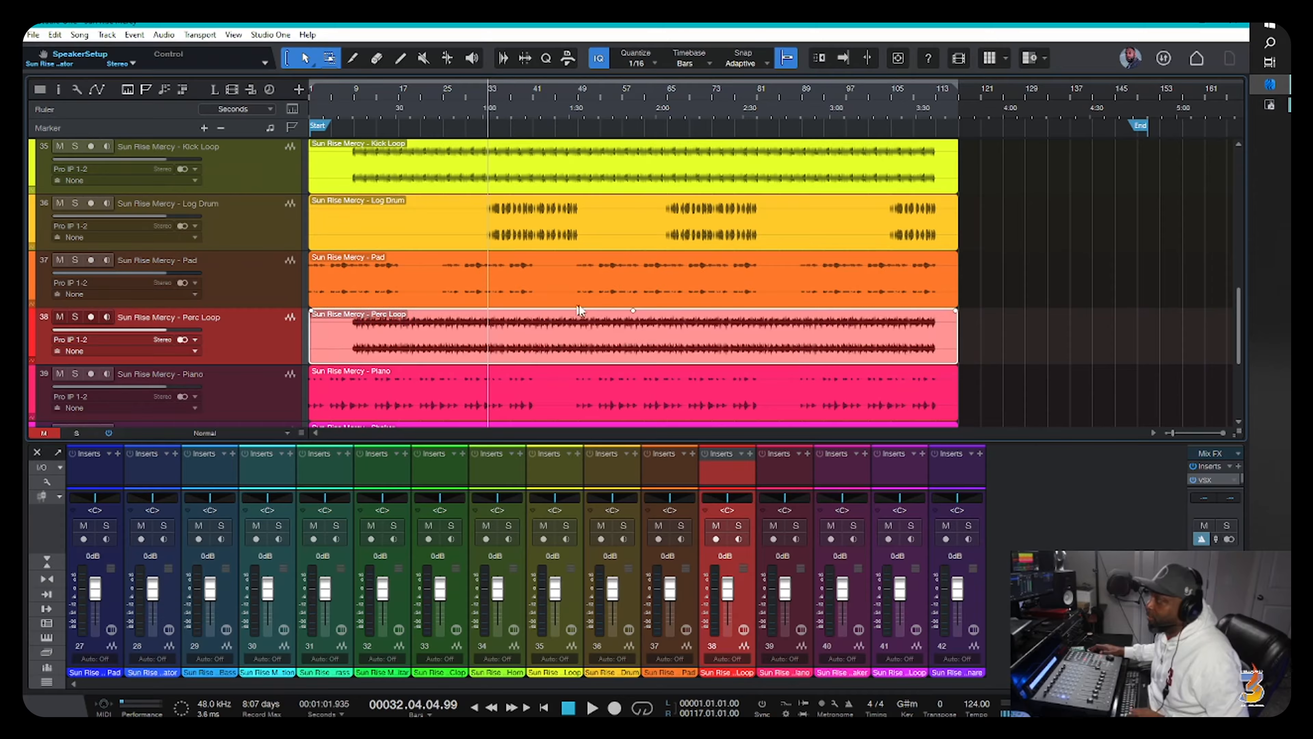
# Reduce the track height to Small, turn on autoscroll, and play the imported stems from about bar 33.
pyautogui.scroll(-4, 582, 308)
pyautogui.scroll(-3, 584, 300)
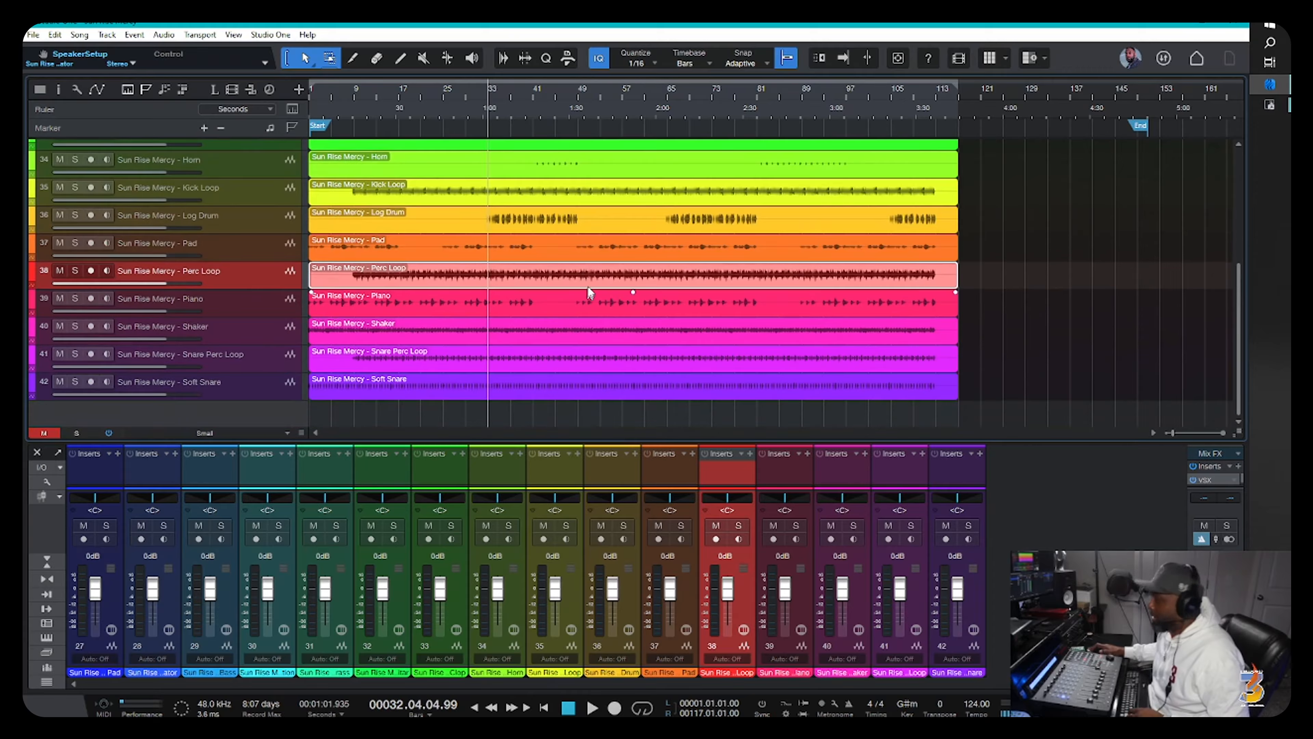
pyautogui.press('f')
pyautogui.press('space')
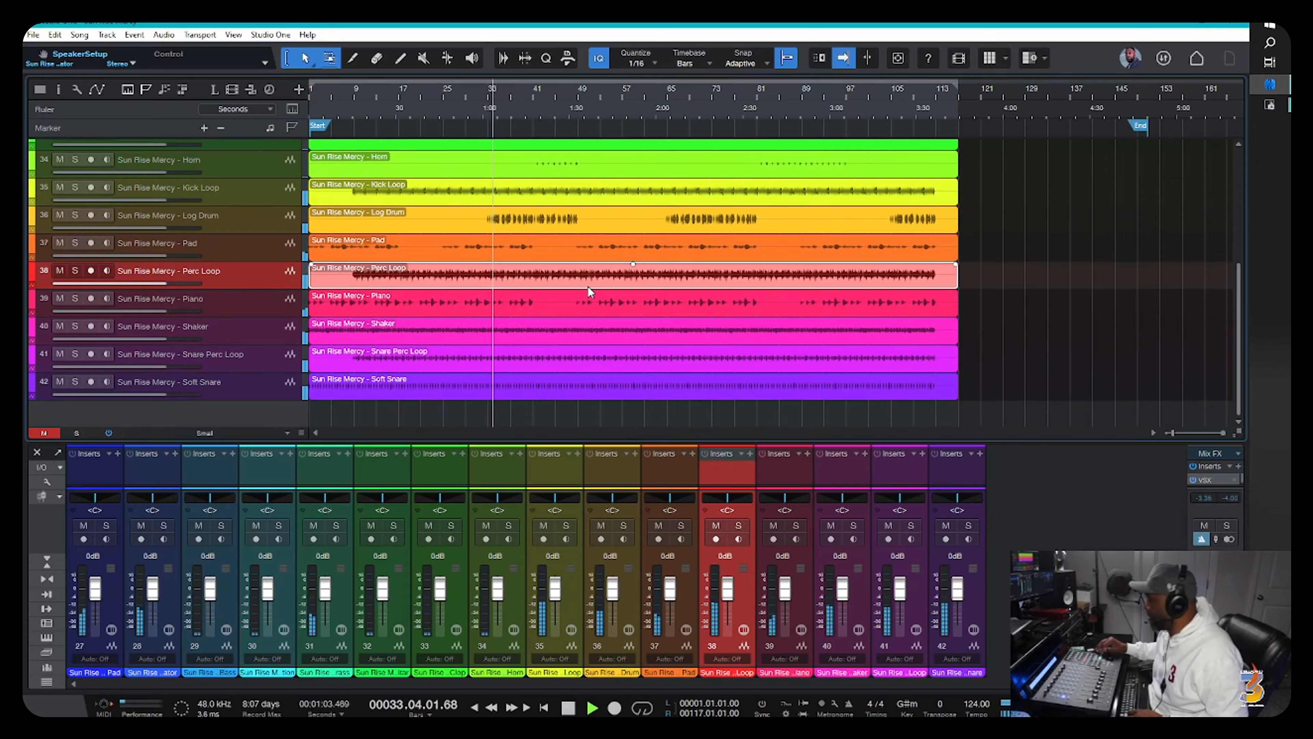